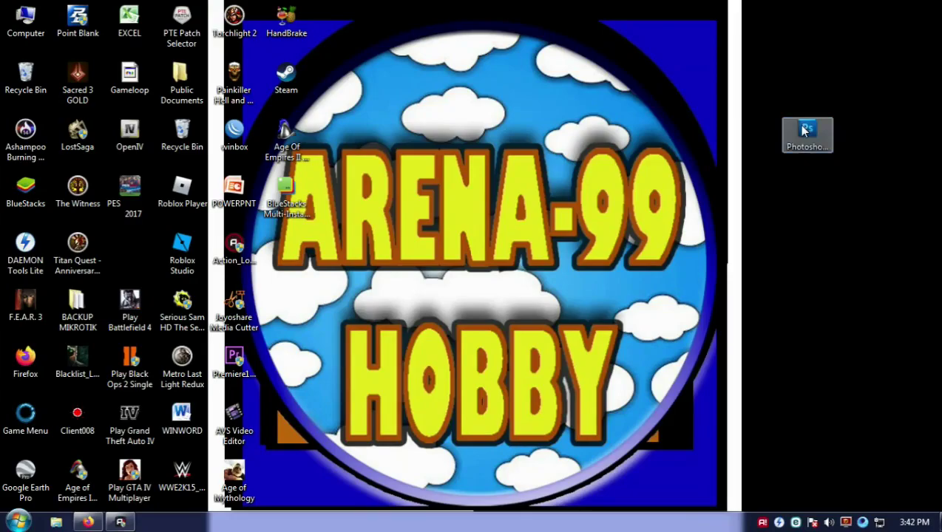
Launch Photoshop CS5 as administrator and approve the UAC permission prompt.
right_click(803, 129)
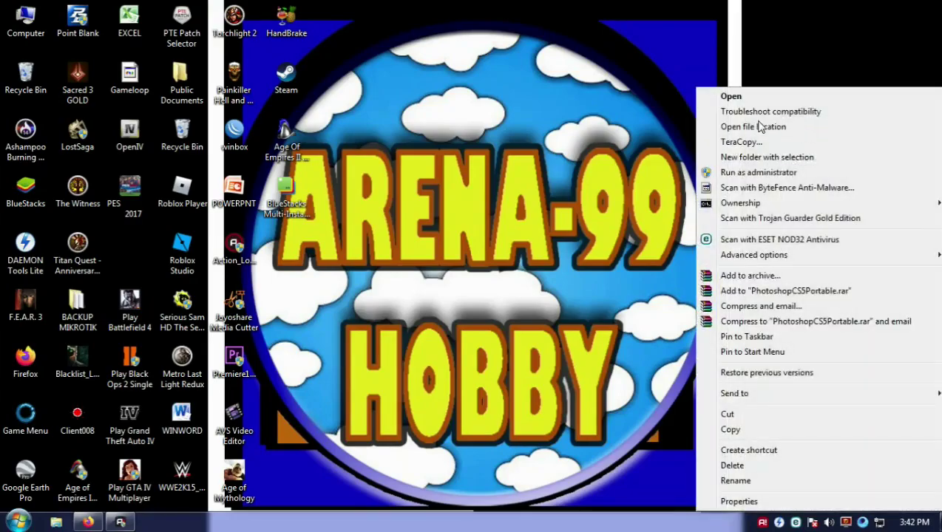
left_click(732, 172)
left_click(534, 287)
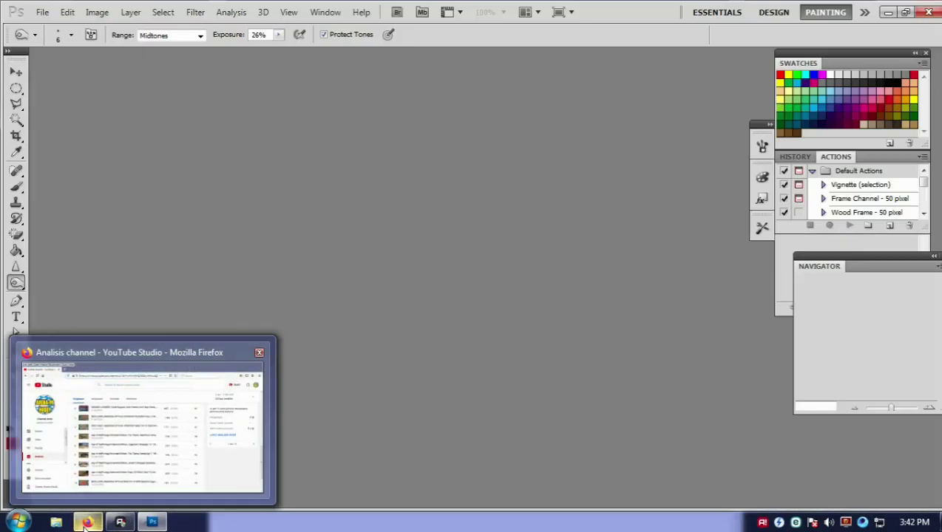
In a new Firefox tab, search Google for 'kick football'.
left_click(140, 425)
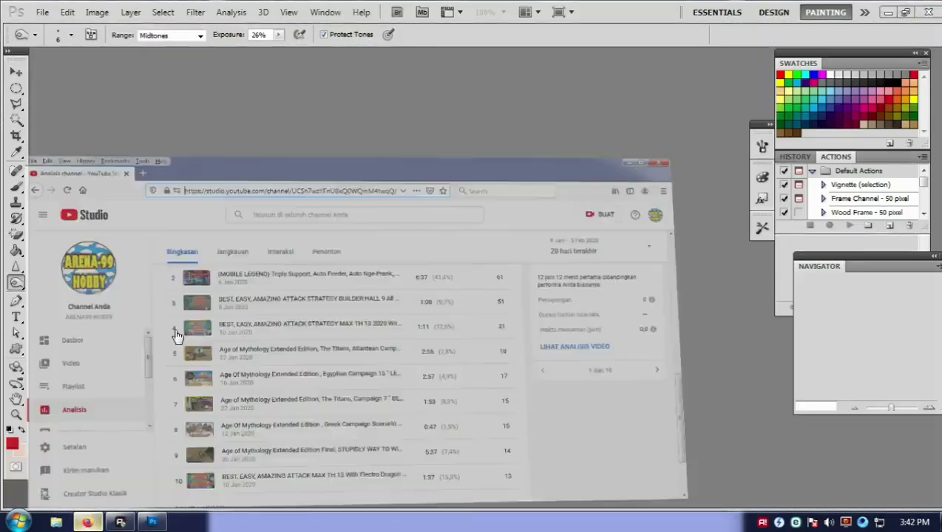
key("ctrl+t")
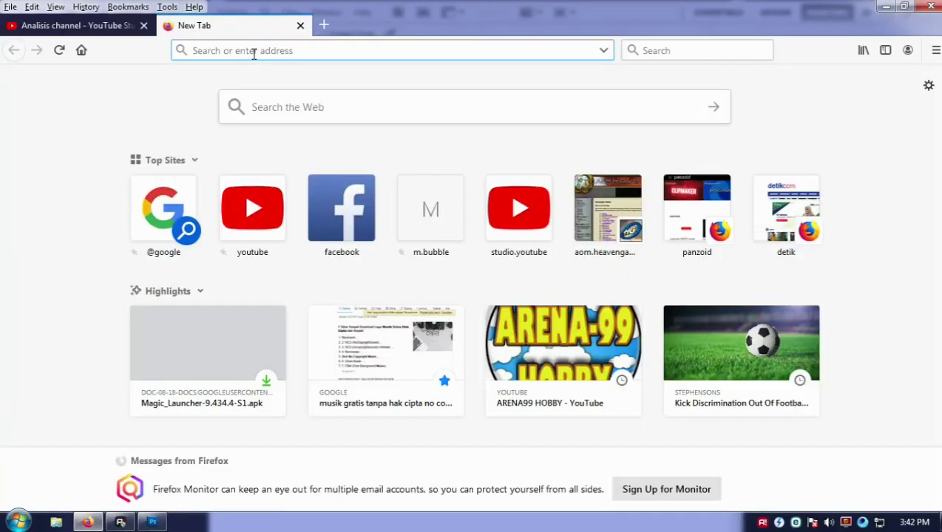
type("goo")
key("Return")
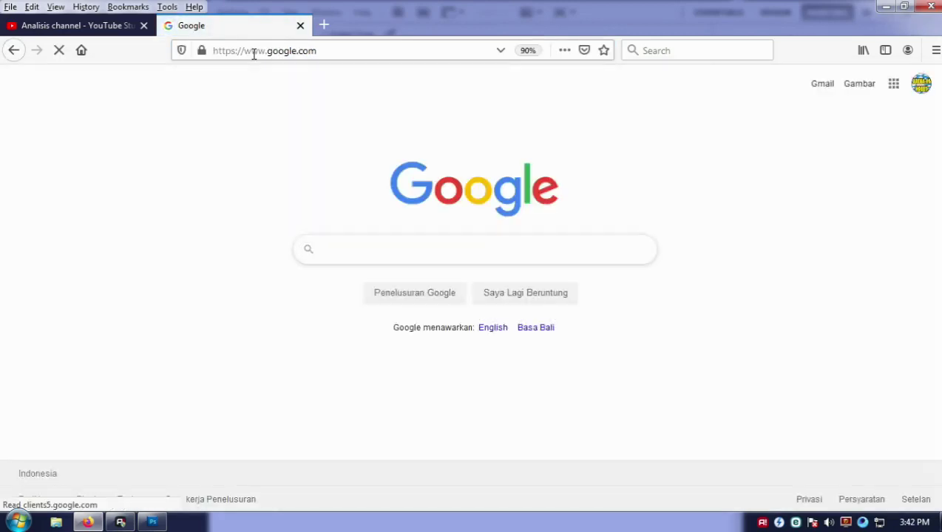
type("kick foo")
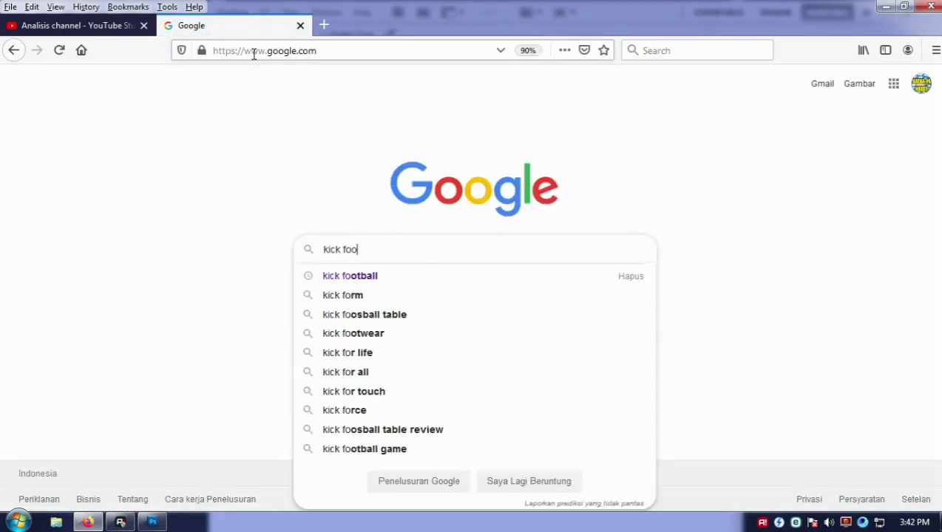
type("tball")
key("Return")
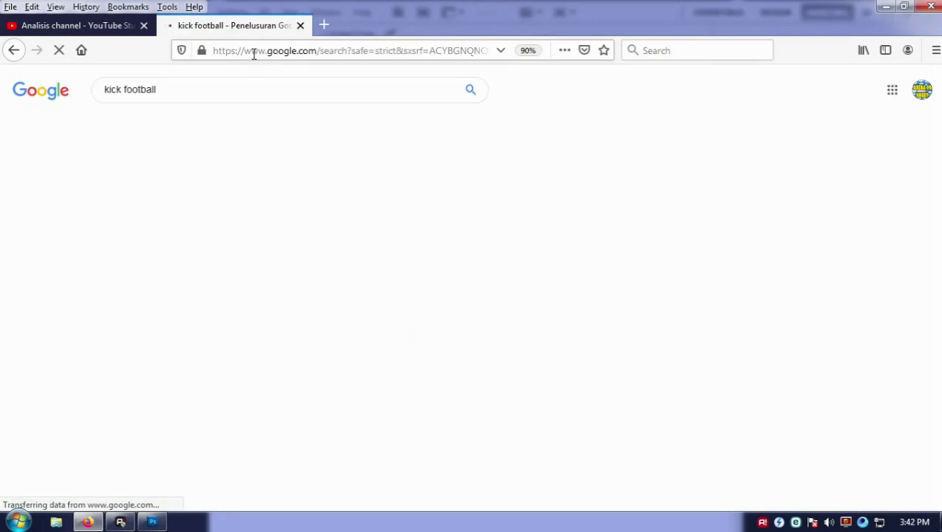
Copy the World Cup kick photo from the Google image results.
left_click(178, 128)
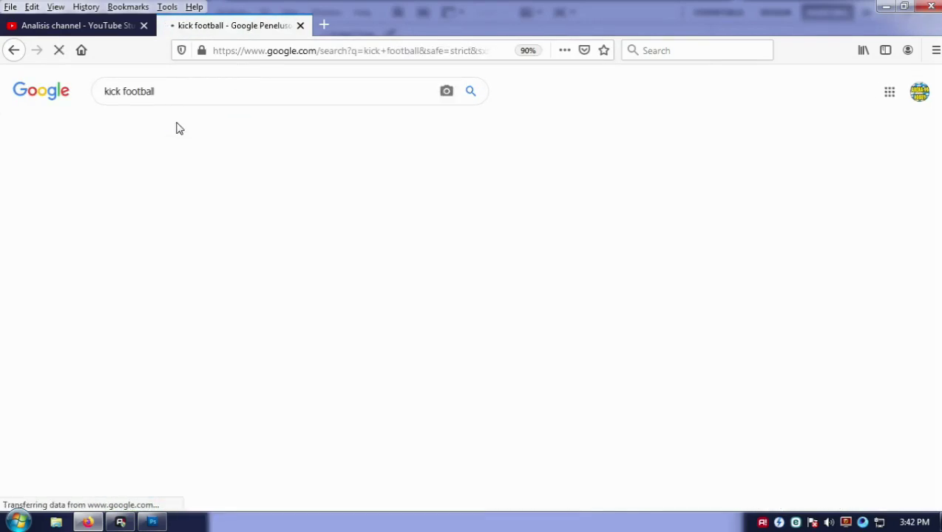
scroll(215, 236, "down", 3)
scroll(140, 337, "down", 1)
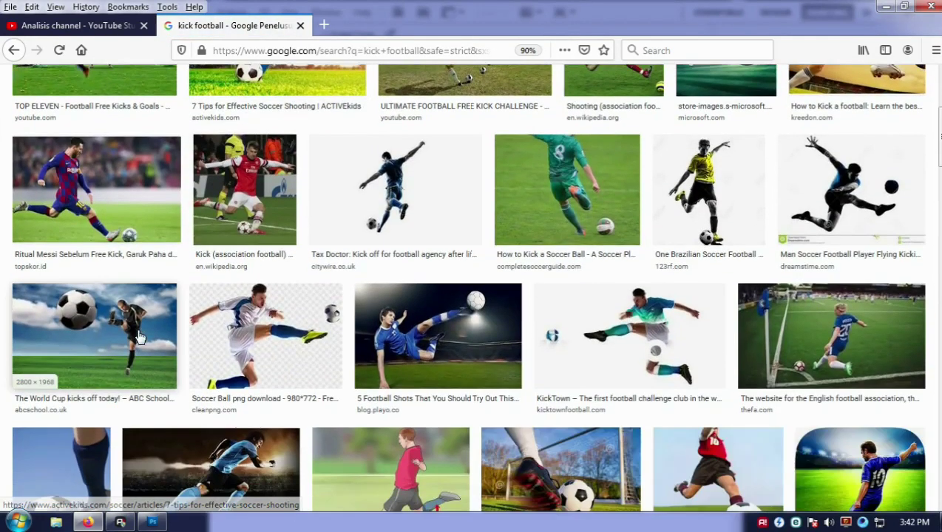
left_click(135, 339)
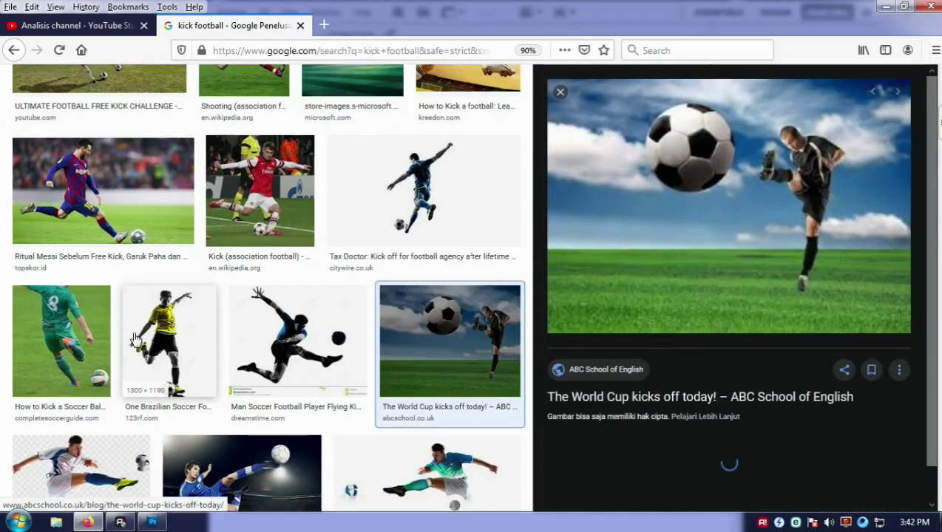
left_click(693, 173)
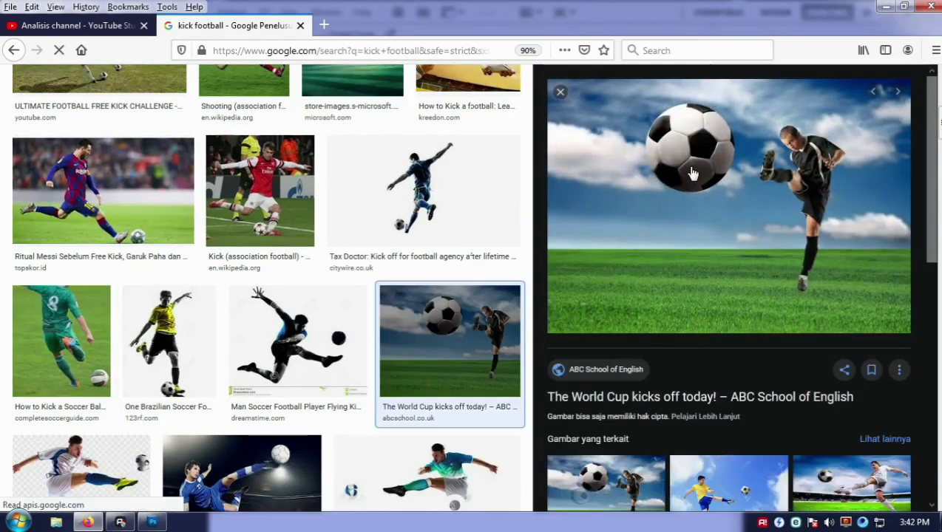
right_click(693, 173)
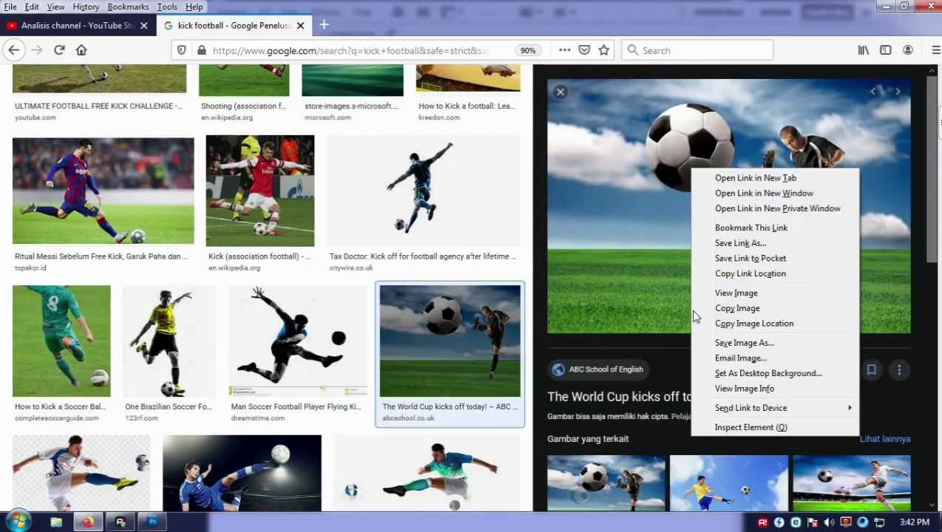
left_click(728, 307)
left_click(157, 522)
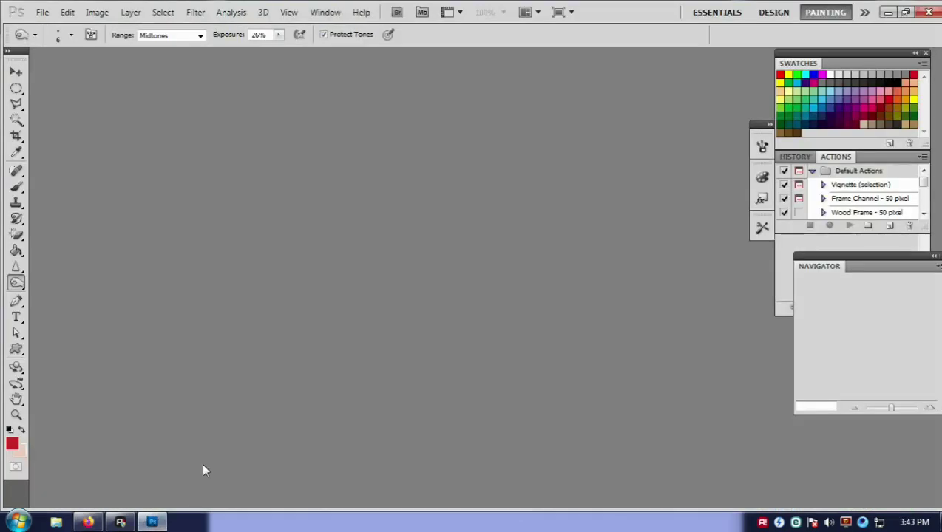
Paste the copied football photo into a new clipboard-sized document.
key("ctrl+n")
key("Return")
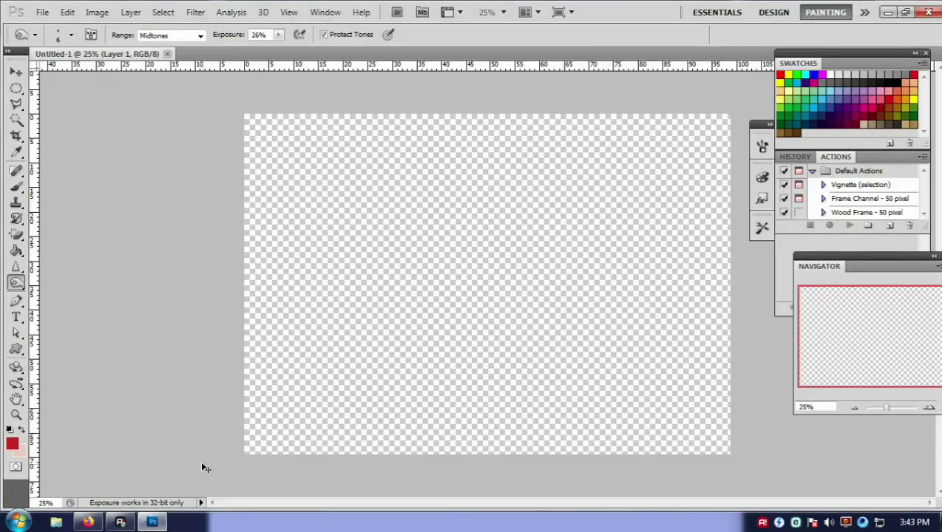
key("ctrl+v")
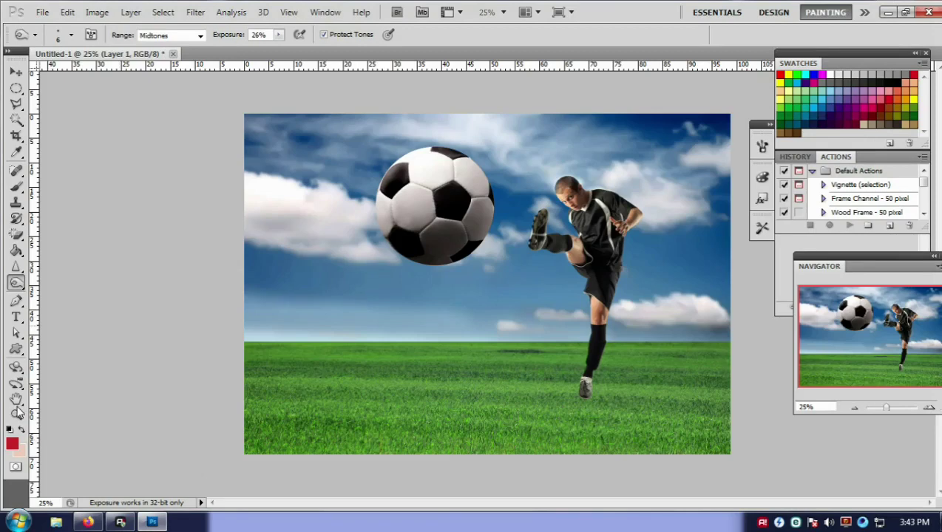
Show the Layers panel, duplicate Layer 1, and rename the copy 'kick ball'.
left_click(326, 13)
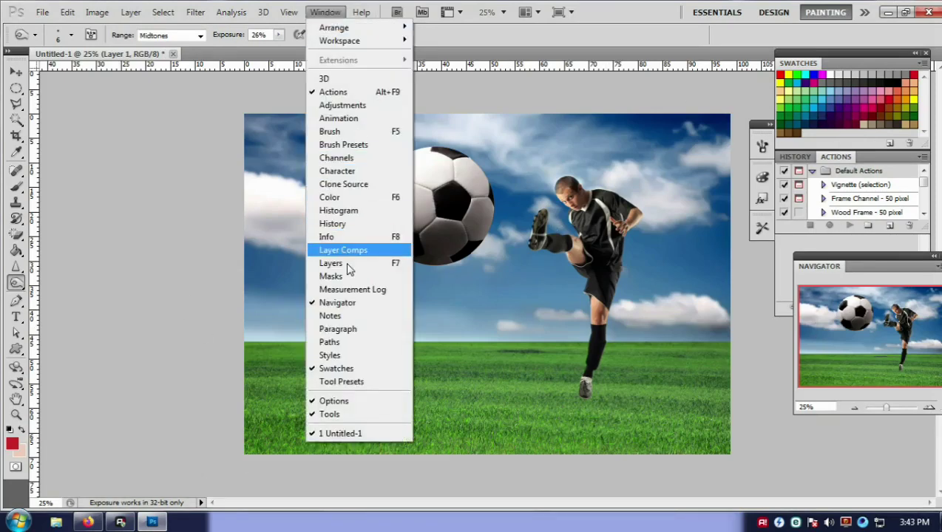
left_click(332, 263)
right_click(825, 185)
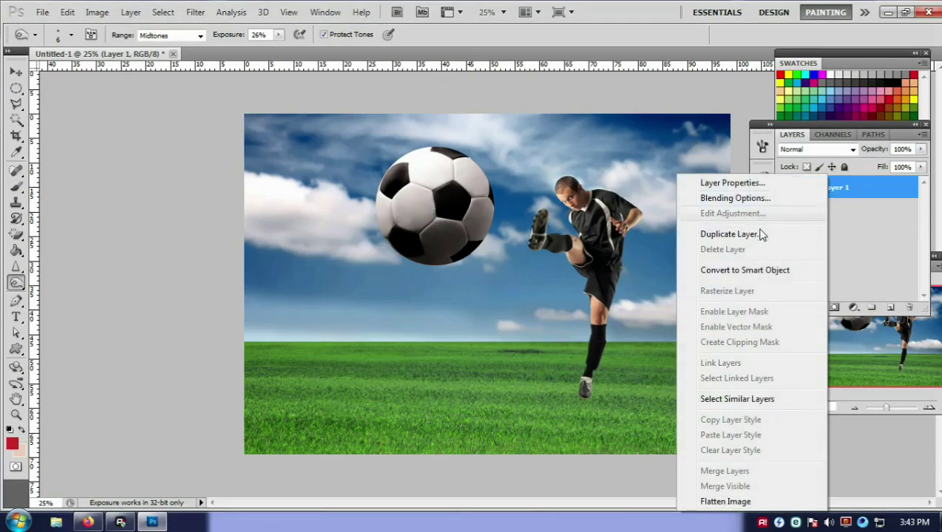
left_click(705, 232)
left_click(620, 186)
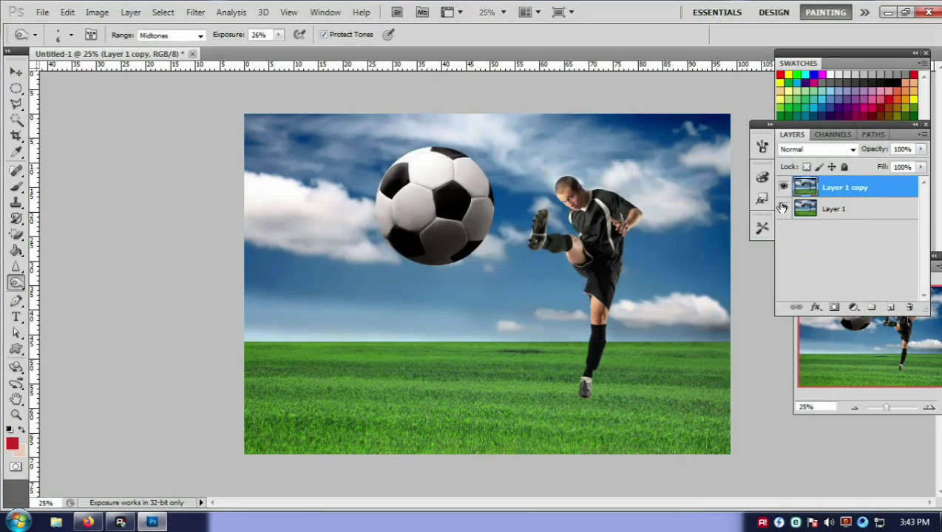
double_click(836, 188)
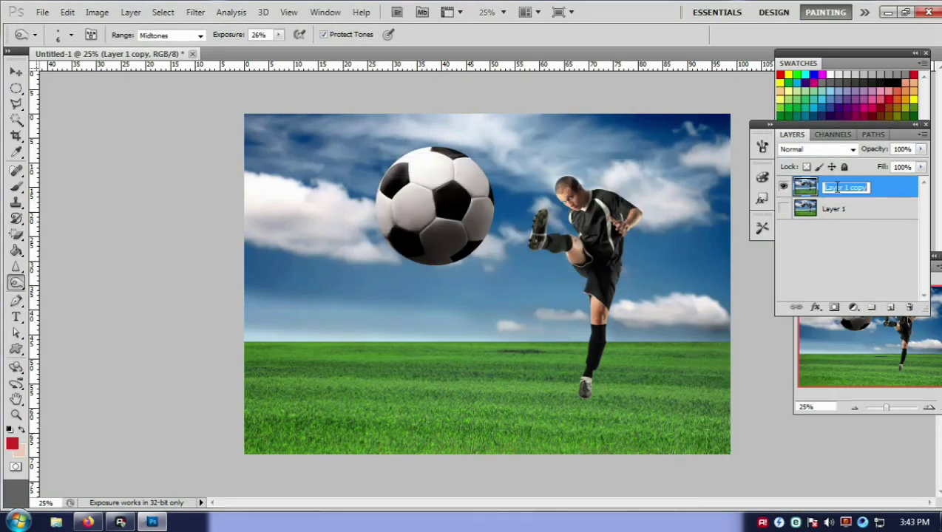
type("kick ball")
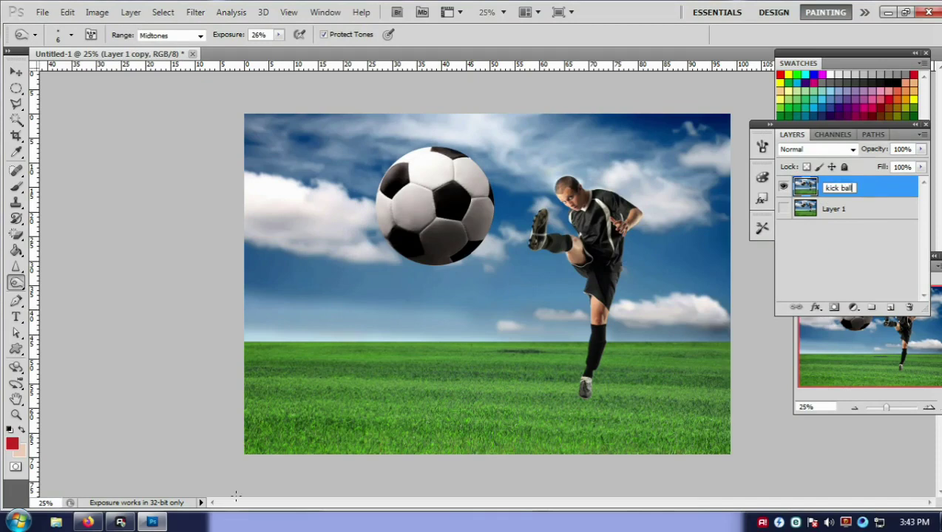
Back in Firefox, search Google for 'leopard skin' in a new tab.
left_click(87, 522)
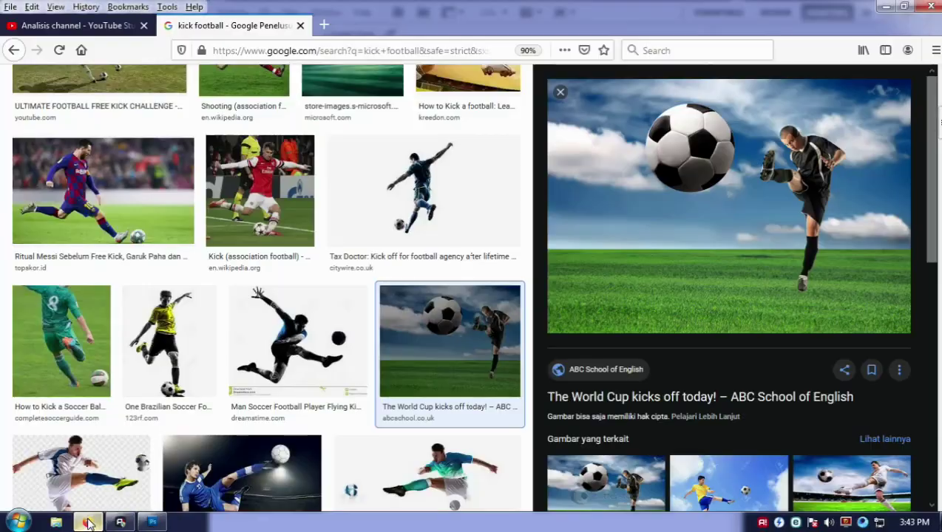
scroll(218, 103, "up", 5)
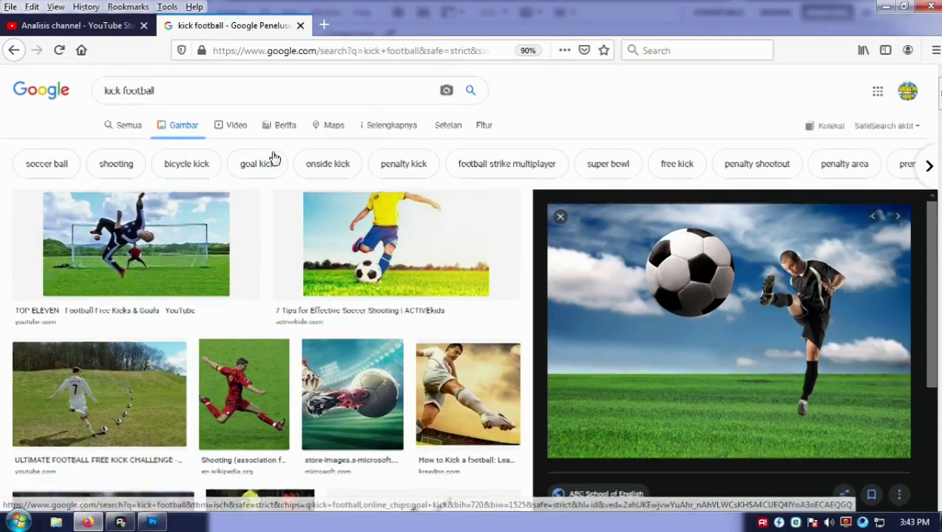
left_click(178, 90)
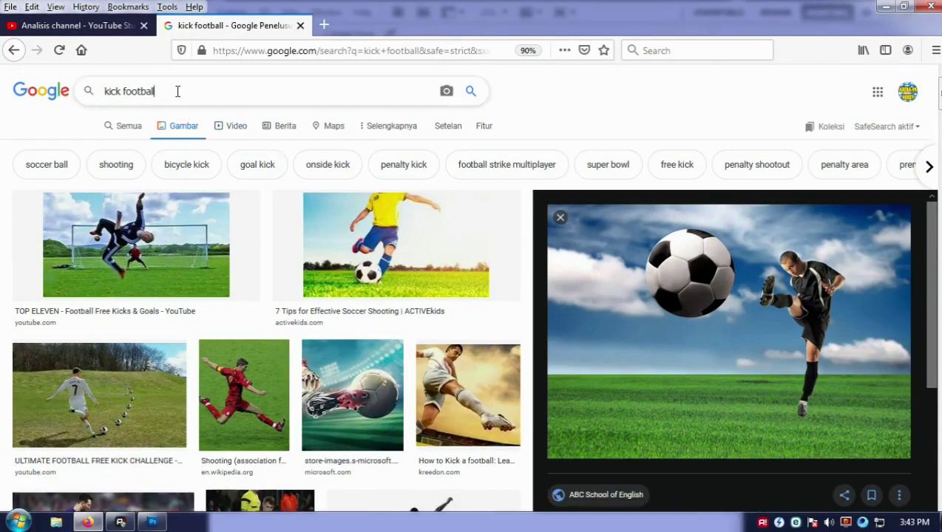
key("ctrl+t")
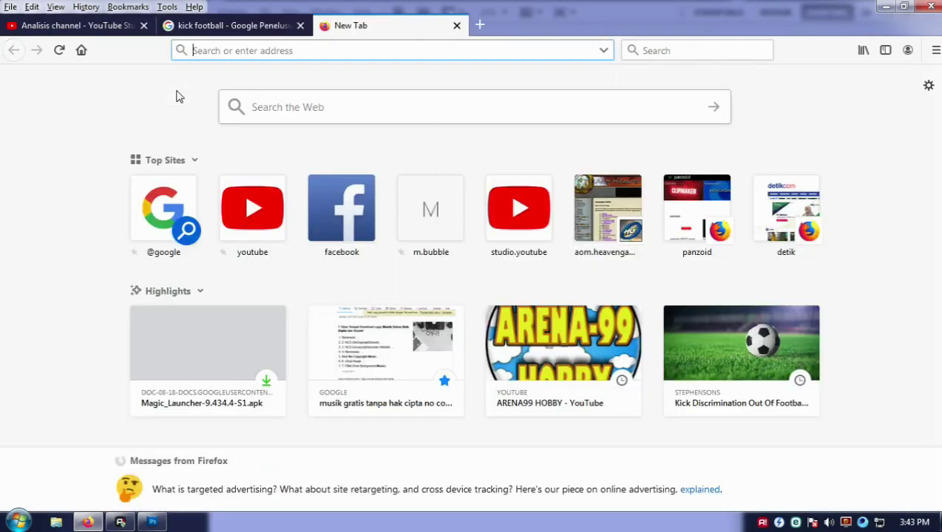
type("google.com")
key("Return")
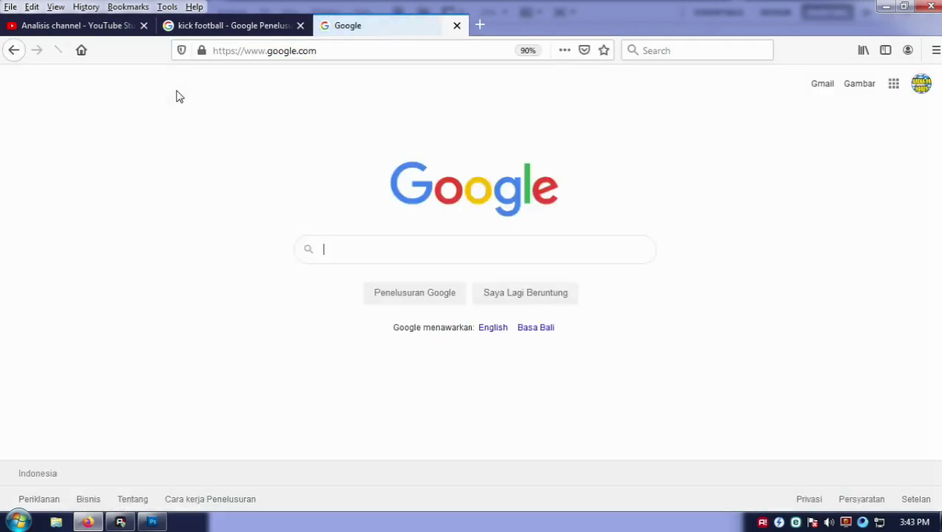
type("leop")
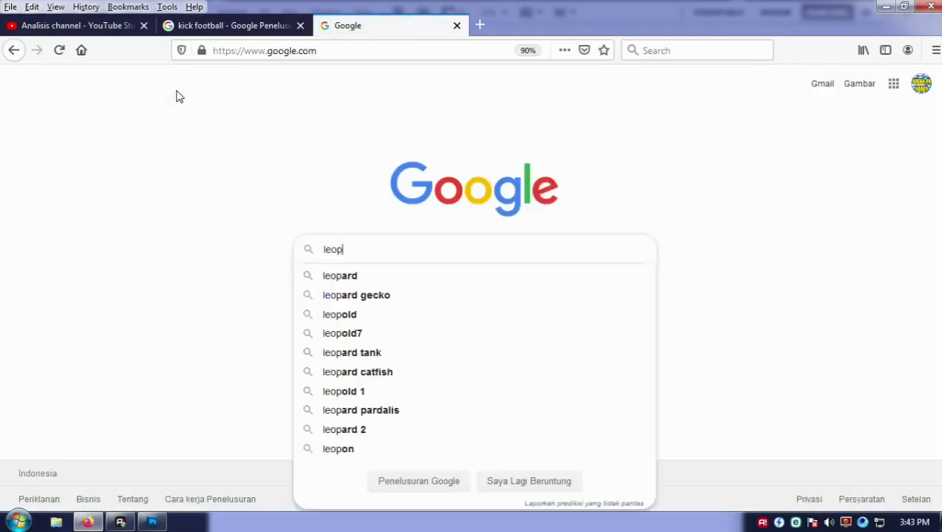
type("ard skin")
key("Return")
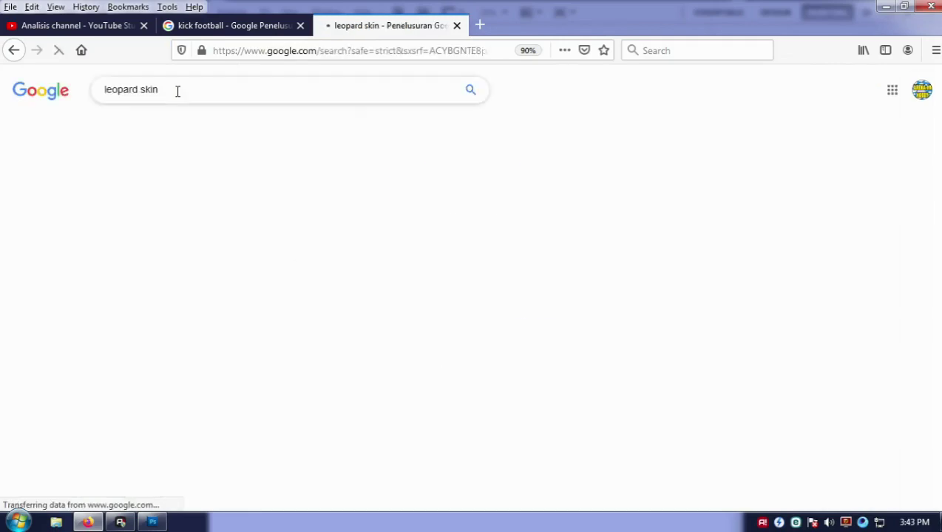
Copy the Real Leopard Skin photo from the Google image results.
left_click(195, 127)
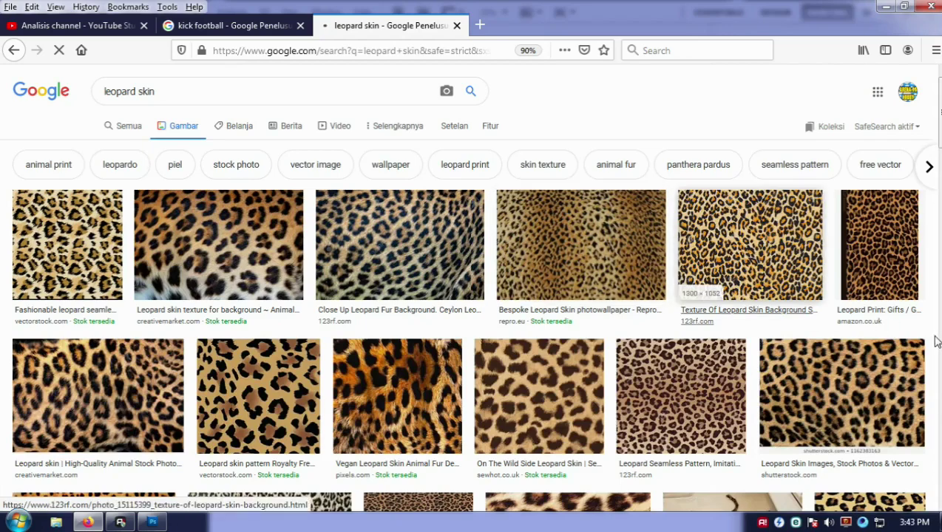
scroll(879, 354, "down", 2)
scroll(868, 352, "down", 1)
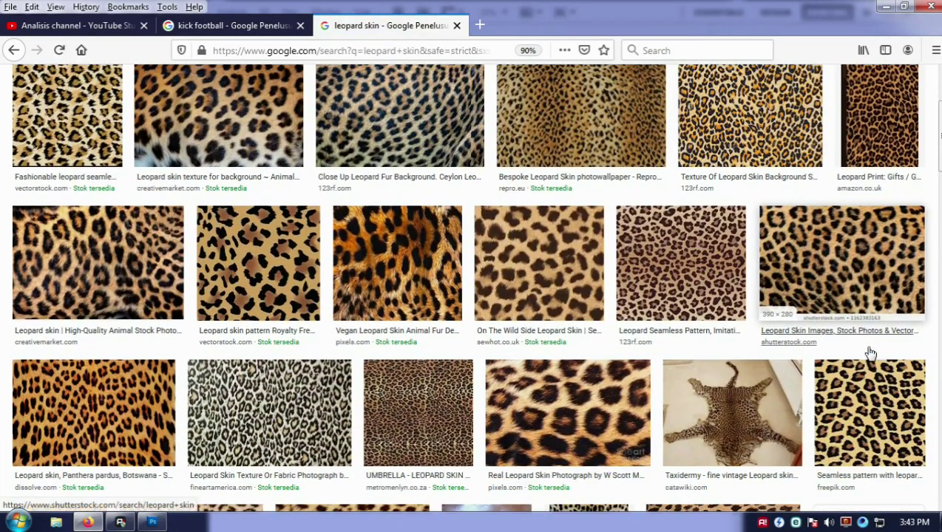
left_click(585, 418)
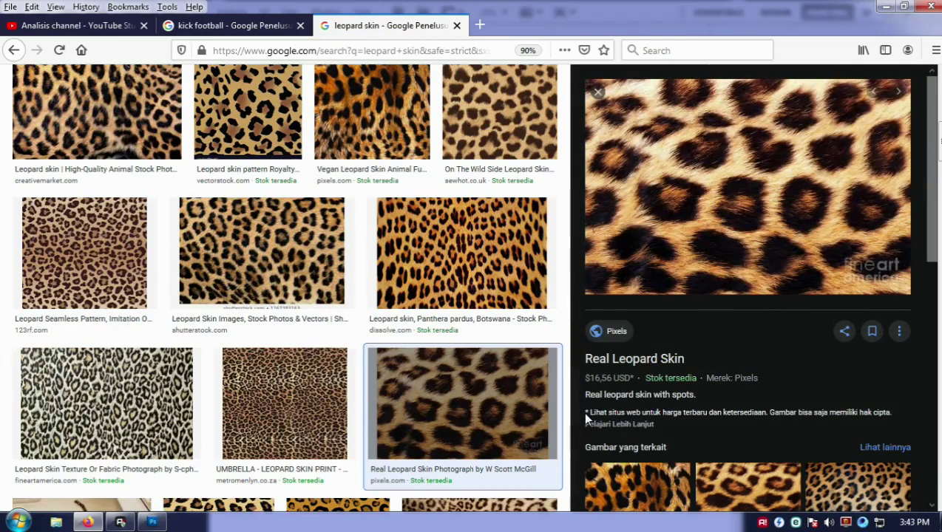
left_click(109, 141)
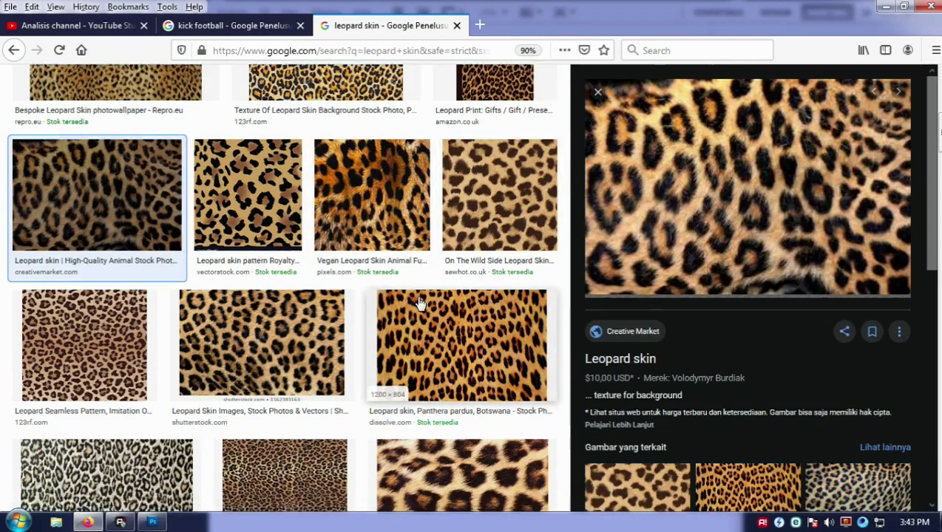
scroll(419, 303, "down", 3)
left_click(454, 347)
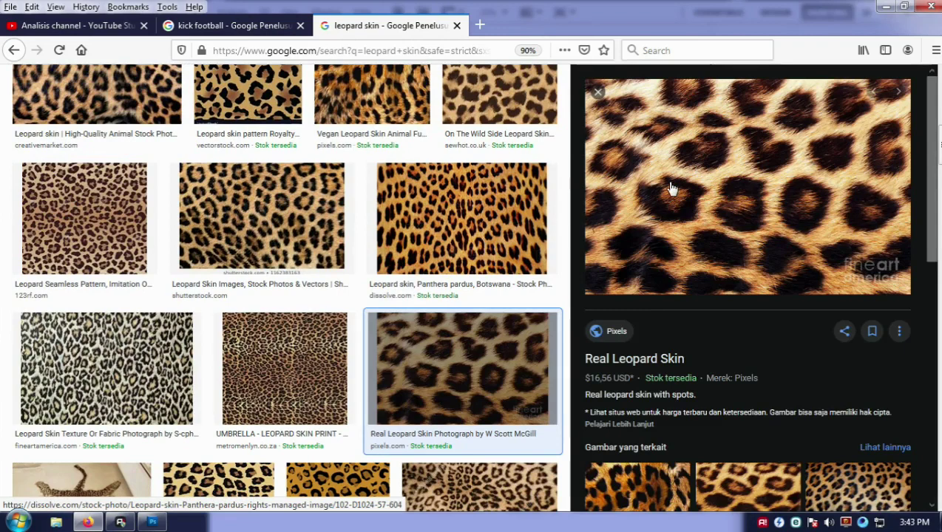
right_click(721, 163)
left_click(776, 303)
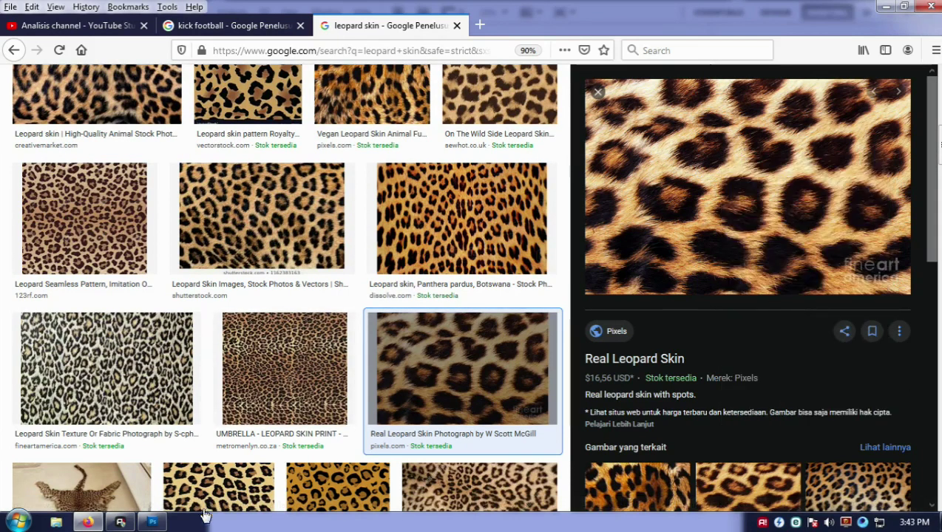
Paste the leopard fur as a new layer, enlarged to 200% and moved up-left.
left_click(153, 521)
key("ctrl+v")
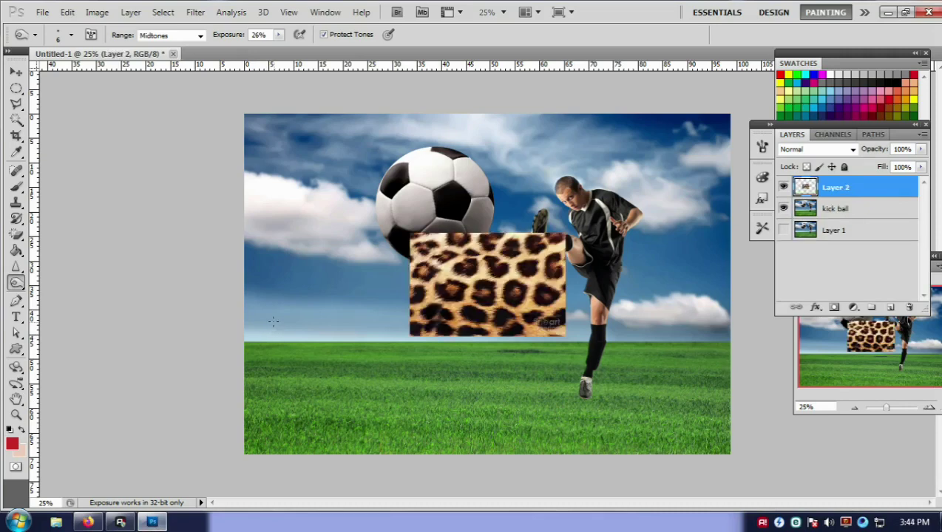
key("ctrl+t")
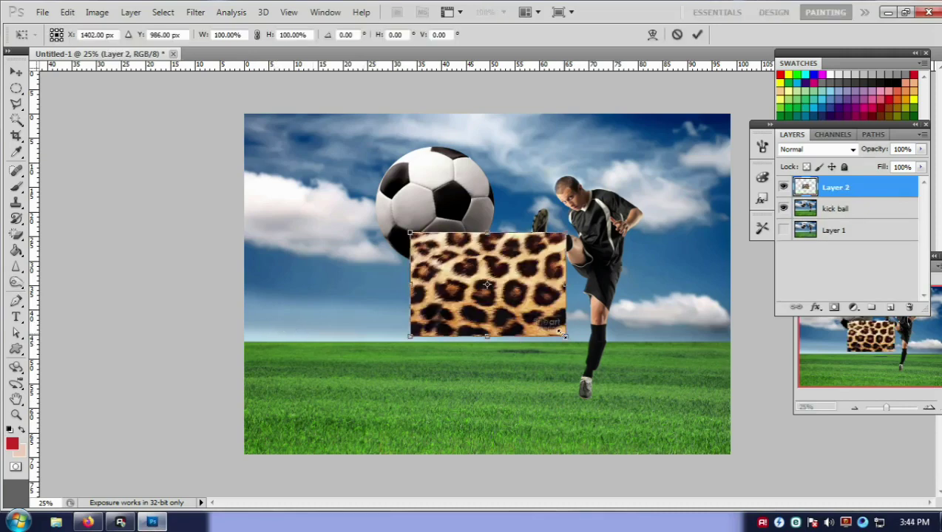
left_click_drag(560, 332, 723, 440)
left_click_drag(679, 396, 581, 363)
key("Return")
Trim the leopard layer to a circular patch using an elliptical selection, inverted and deleted.
key("o")
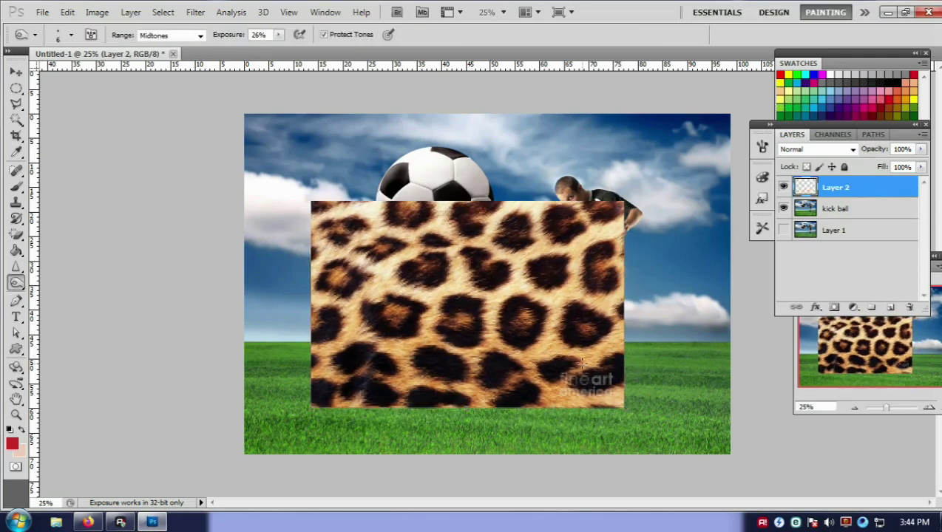
left_click(16, 88)
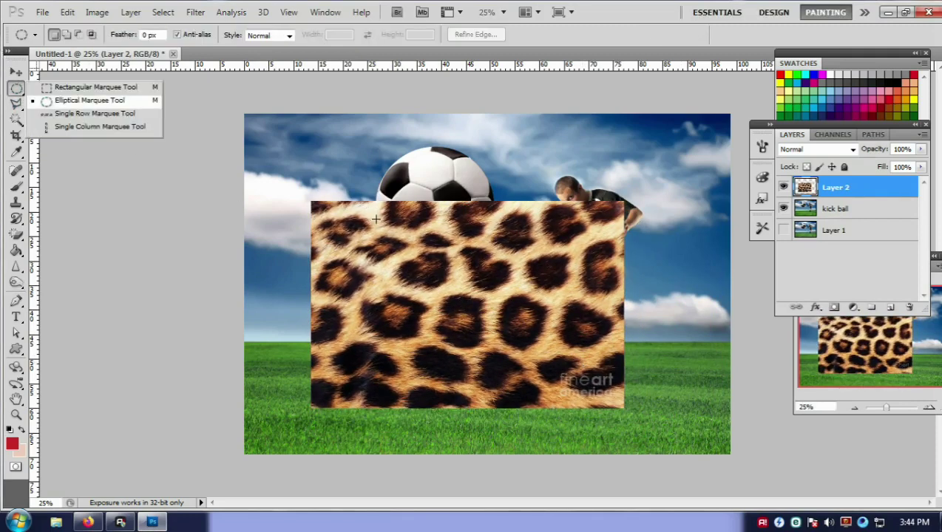
left_click(344, 222)
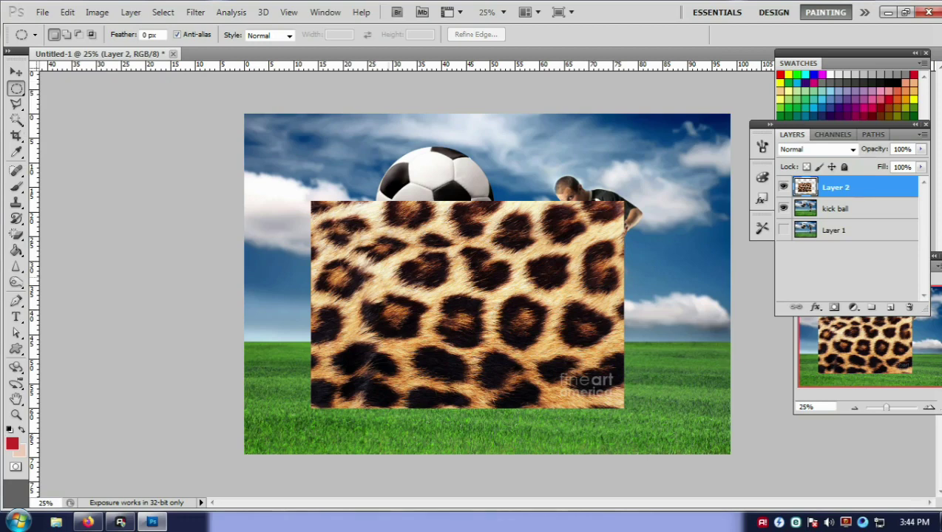
mouse_move(484, 340)
left_mouse_down()
mouse_move(510, 378)
mouse_move(503, 380)
left_mouse_up()
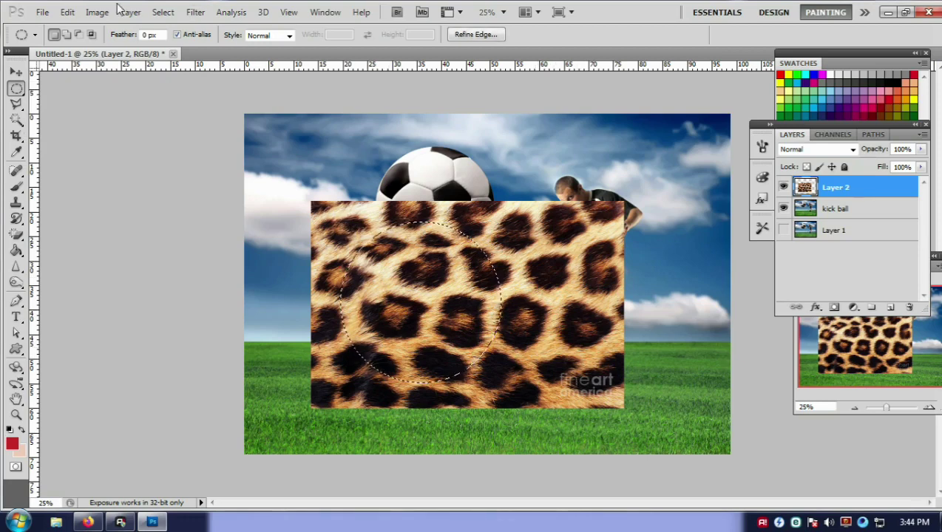
left_click(162, 13)
left_click(171, 67)
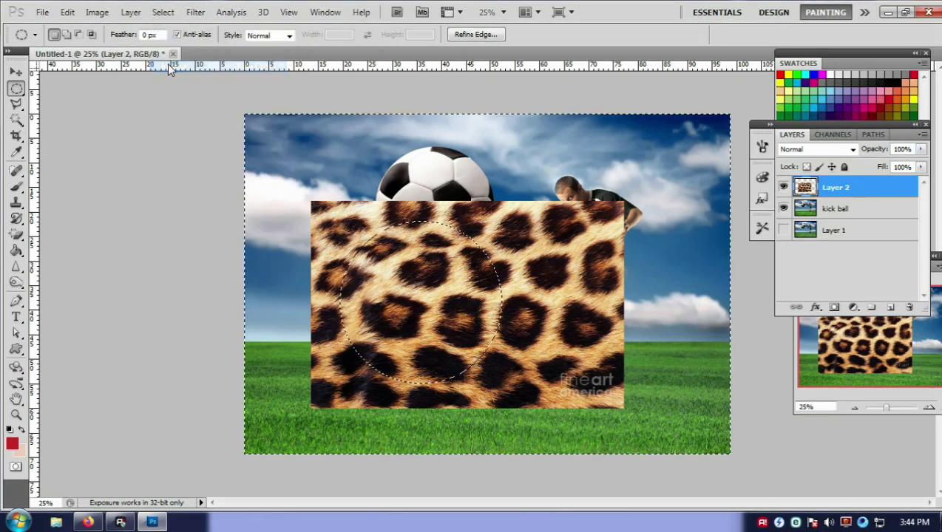
key("Delete")
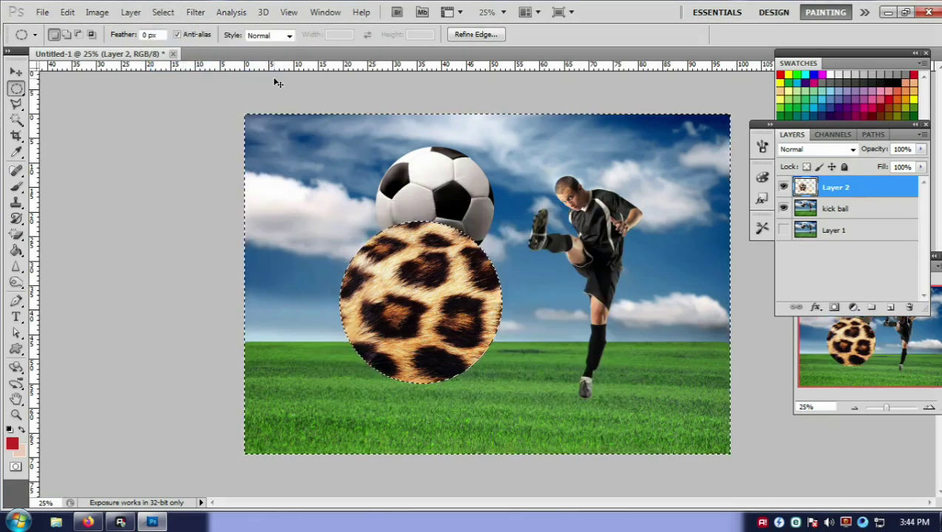
Deselect, then move the leopard circle onto the football and scale it to about 73%.
key("ctrl+d")
key("ctrl+t")
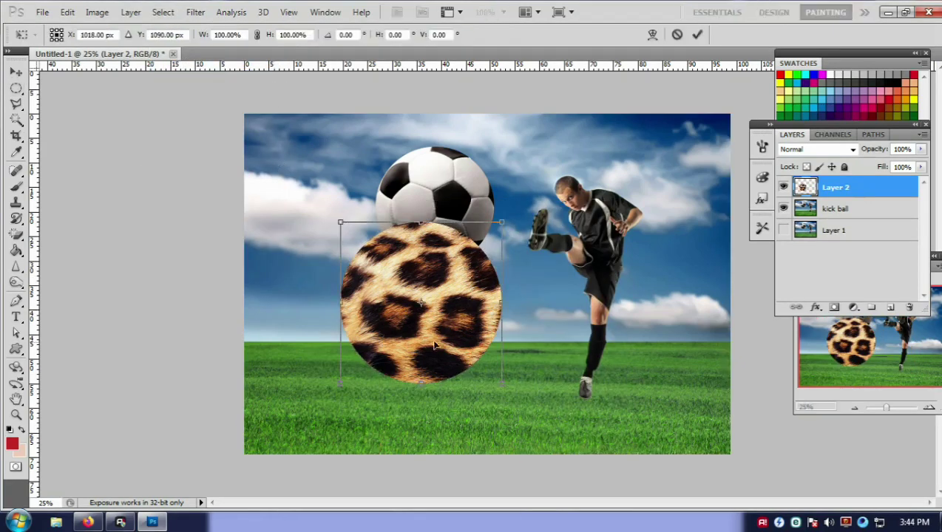
left_click_drag(436, 346, 480, 258)
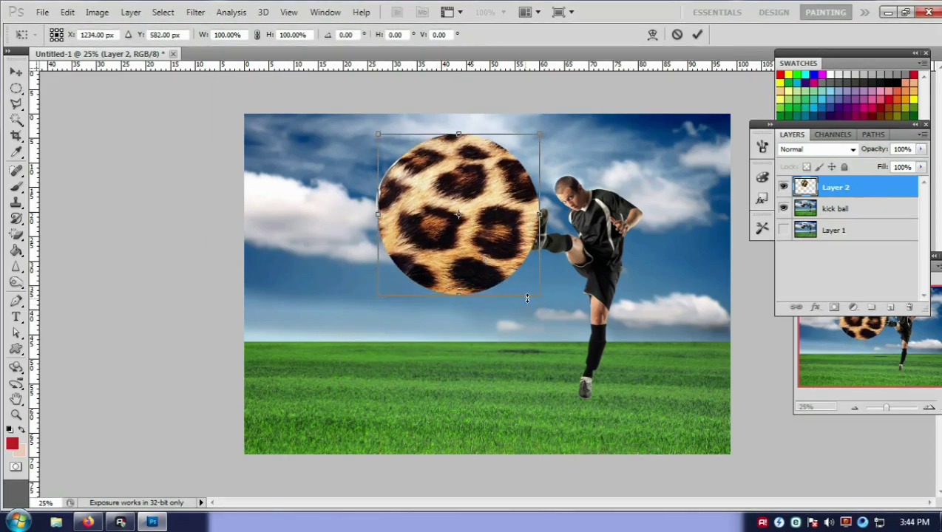
left_click_drag(544, 295, 504, 262)
left_click_drag(476, 216, 470, 232)
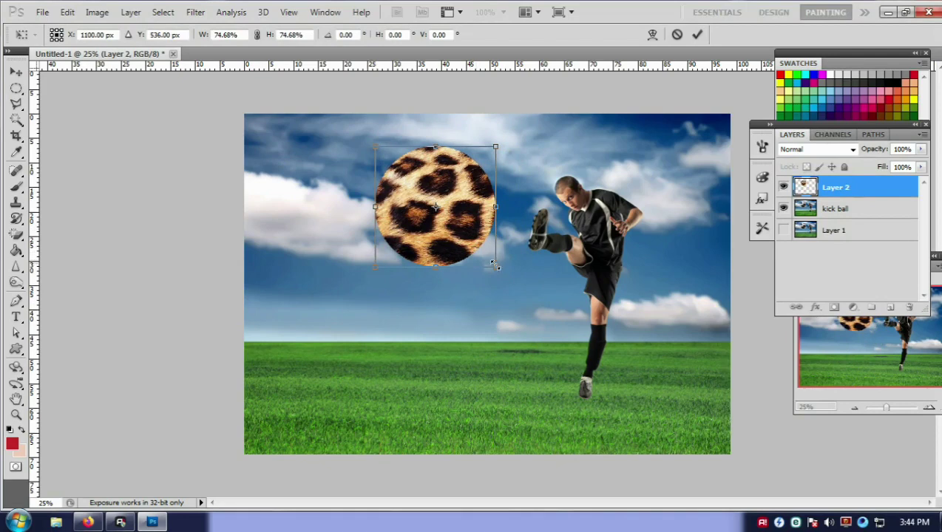
left_click_drag(493, 268, 498, 263)
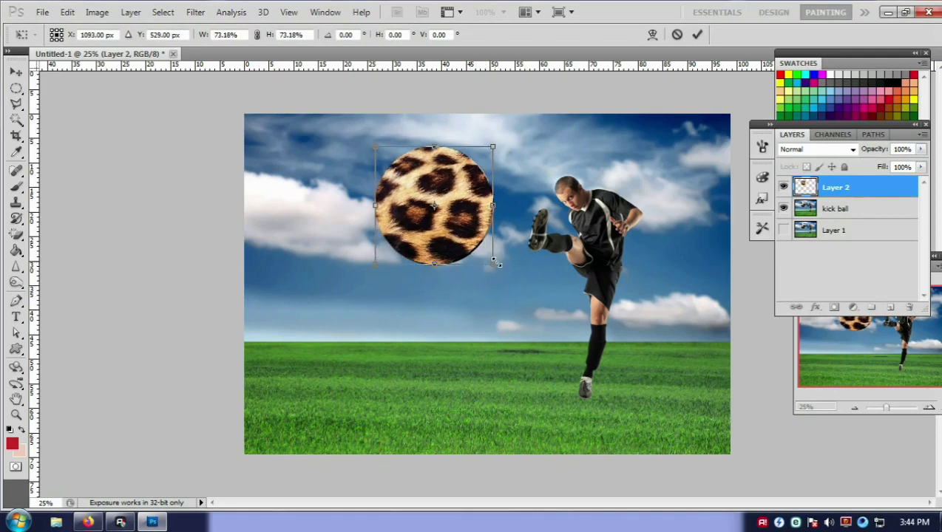
key("Return")
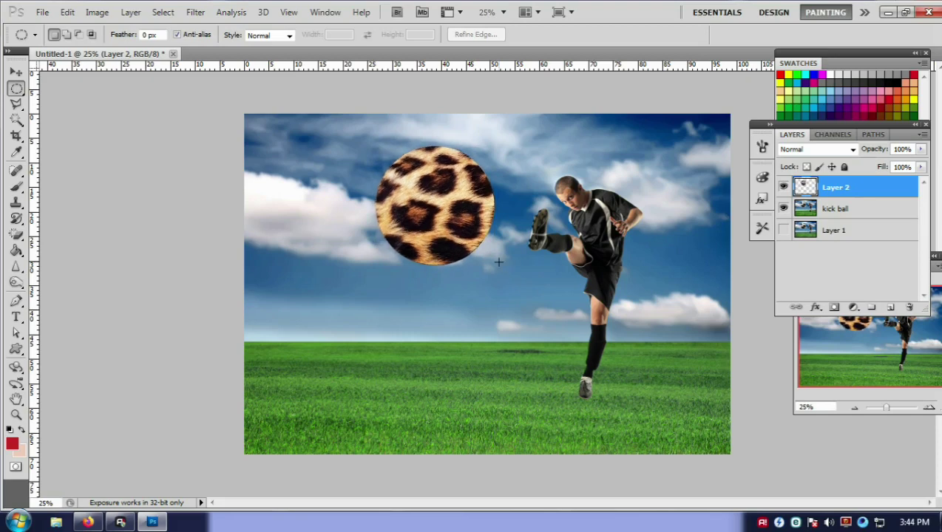
Try Layer 2 blend modes from Multiply through Linear Light and back to Overlay.
left_click(816, 152)
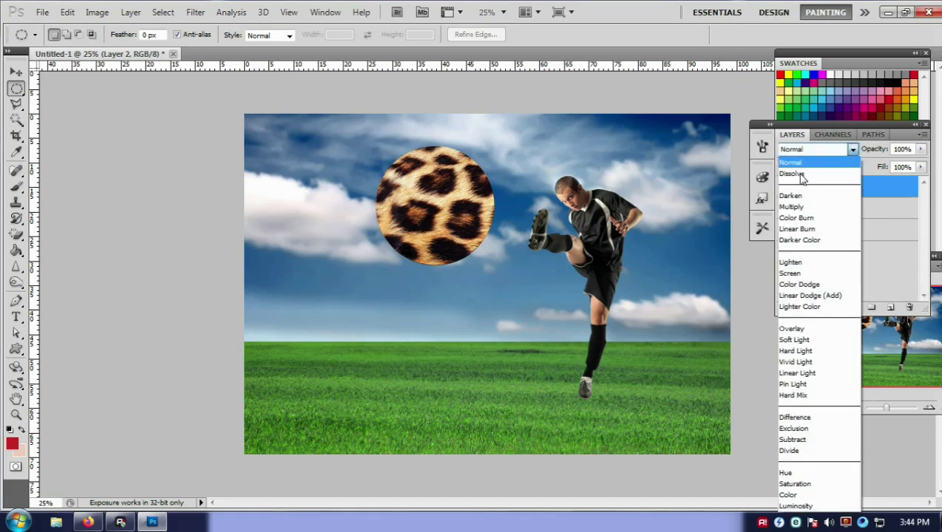
left_click(800, 167)
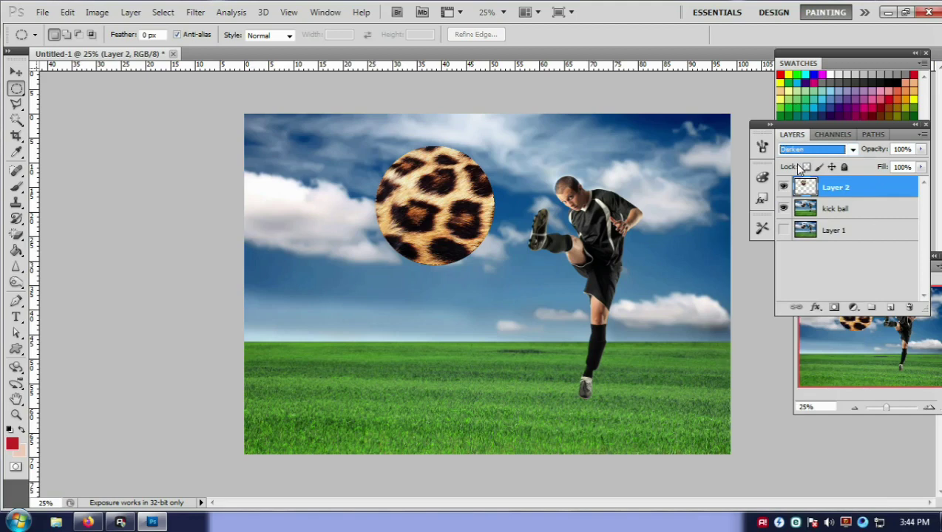
key("Down")
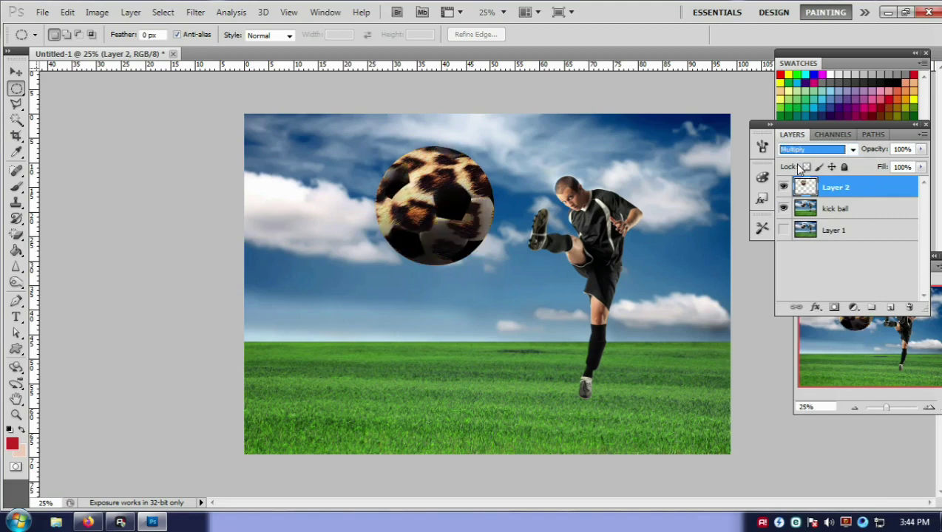
key("Down")
key("Down")
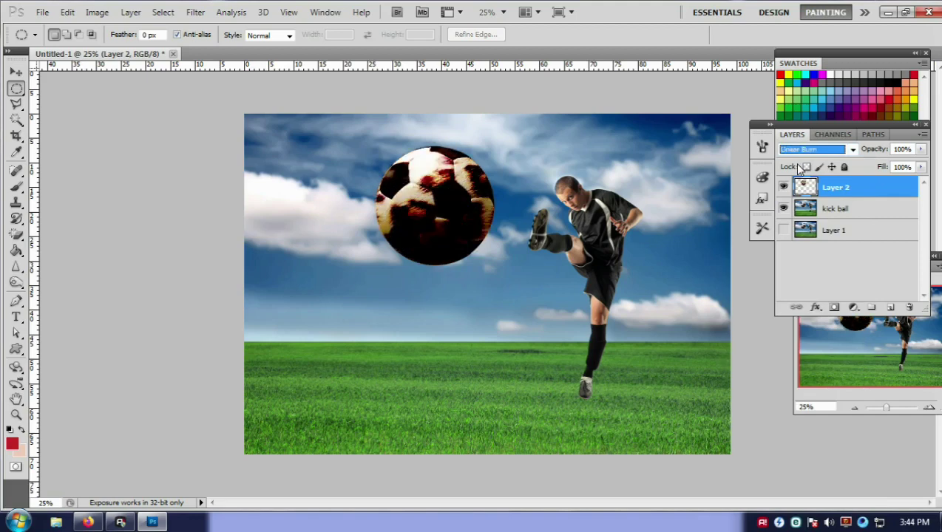
key("Down")
key("Down")
key("Down")
key("Down")
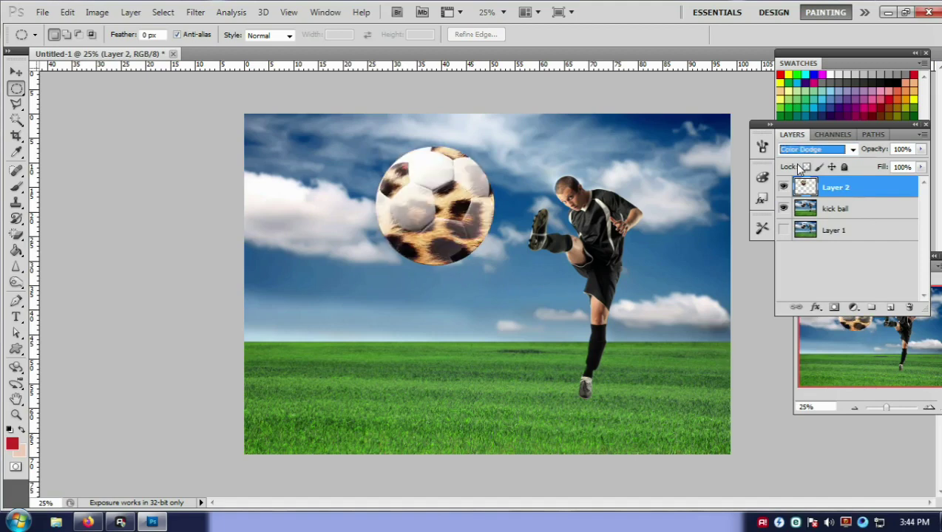
key("Down")
key("Down")
key("Down")
key("Down")
key("Down")
key("Down")
key("Down")
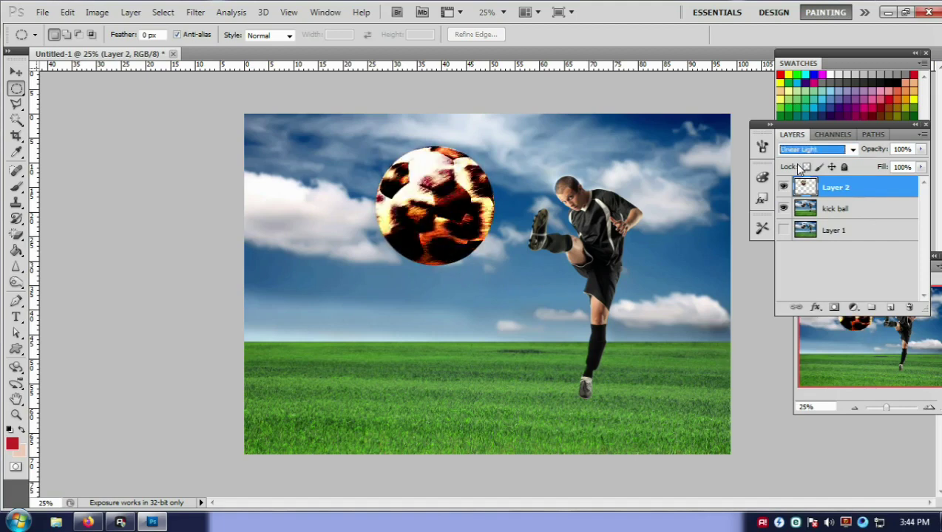
key("Down")
key("Down")
key("Down")
key("Down")
key("Down")
key("Down")
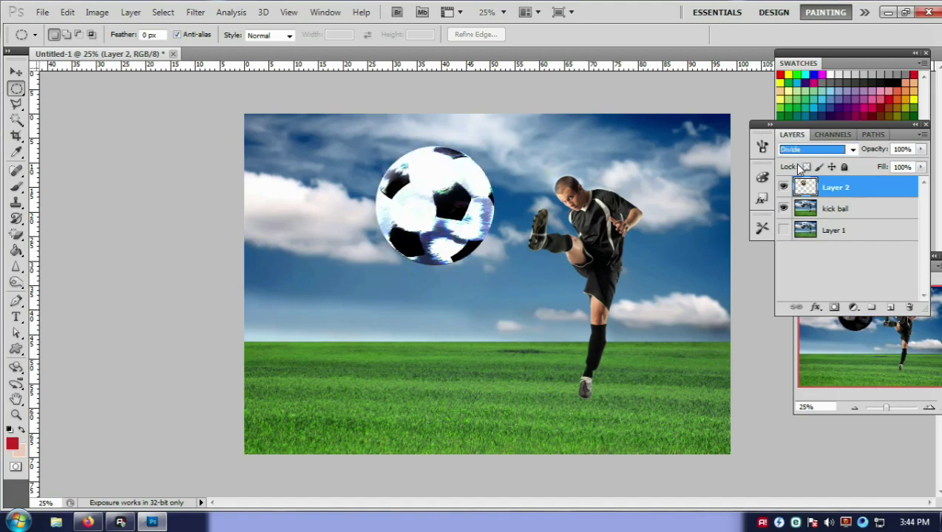
key("Up")
key("Up")
key("Up")
key("Up")
key("Up")
key("Up")
key("Up")
key("Up")
key("Up")
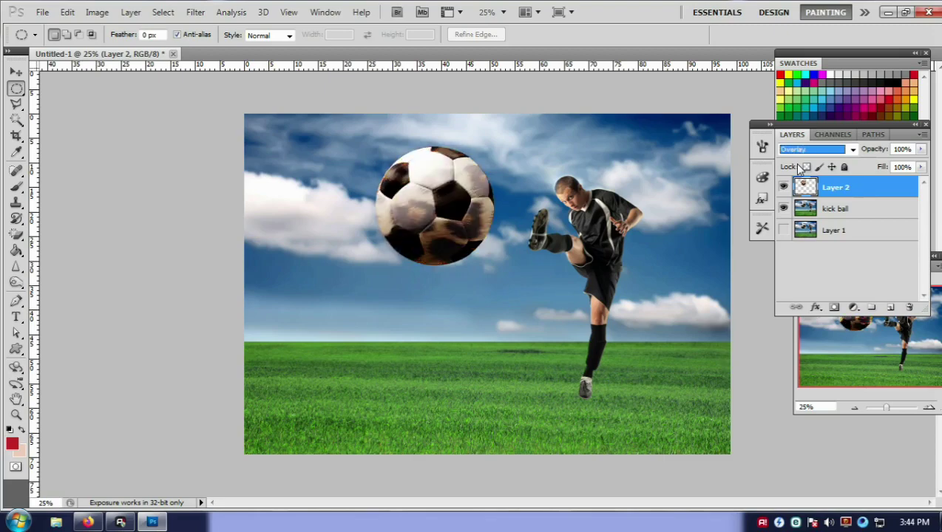
Zoom to 50% and settle Layer 2's blend mode on Multiply.
key("ctrl+plus")
key("ctrl+plus")
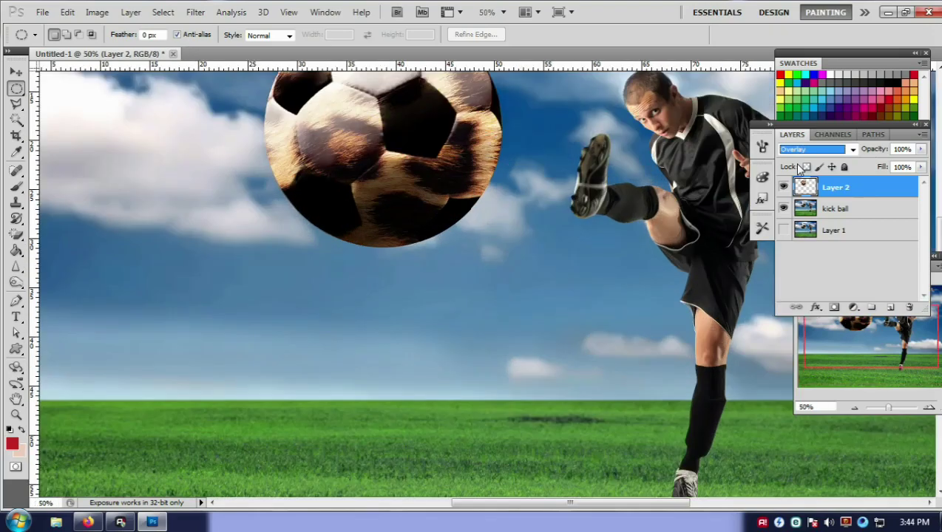
key("Up")
key("Up")
key("Up")
key("Up")
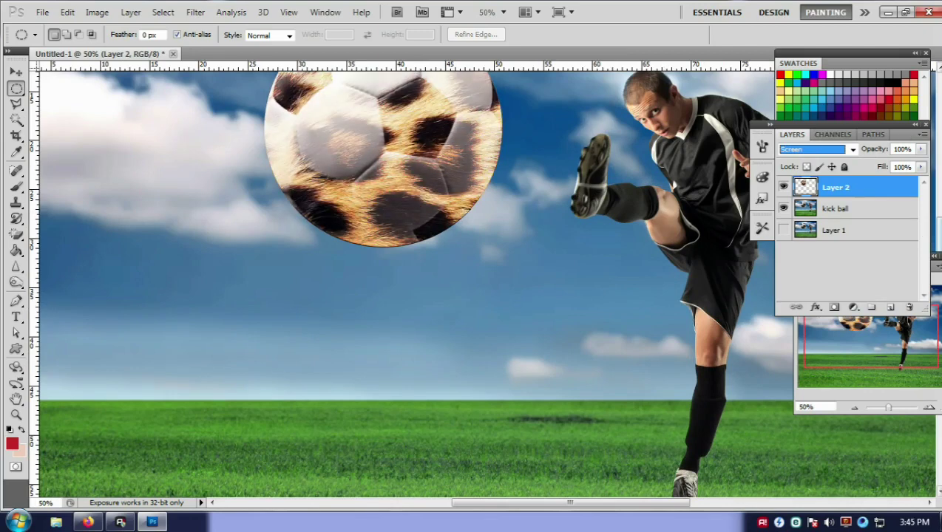
scroll(379, 384, "up", 3)
scroll(379, 385, "up", 2)
key("Up")
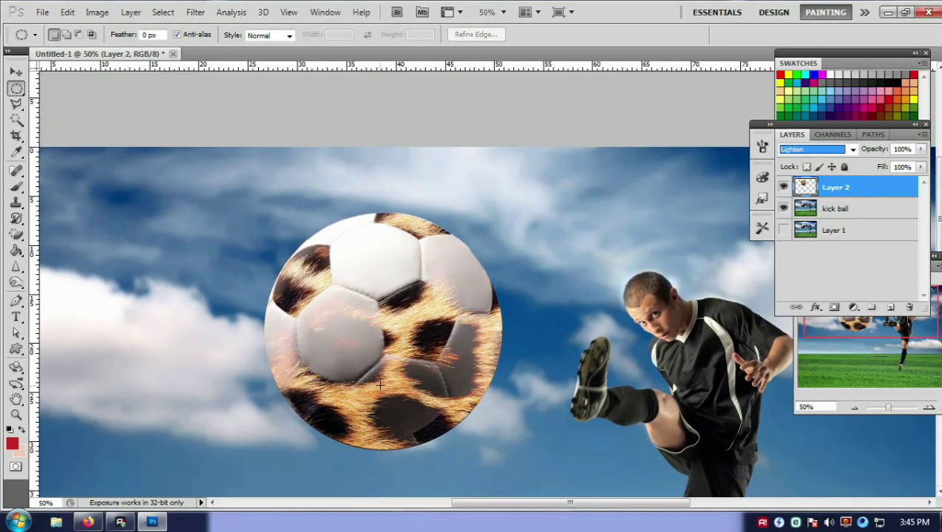
key("Up")
key("Up")
key("Up")
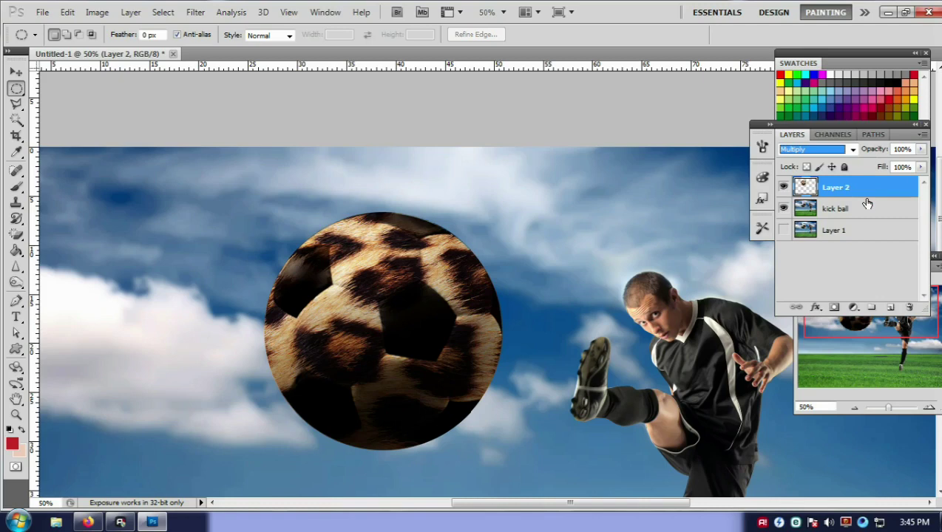
left_click(835, 210)
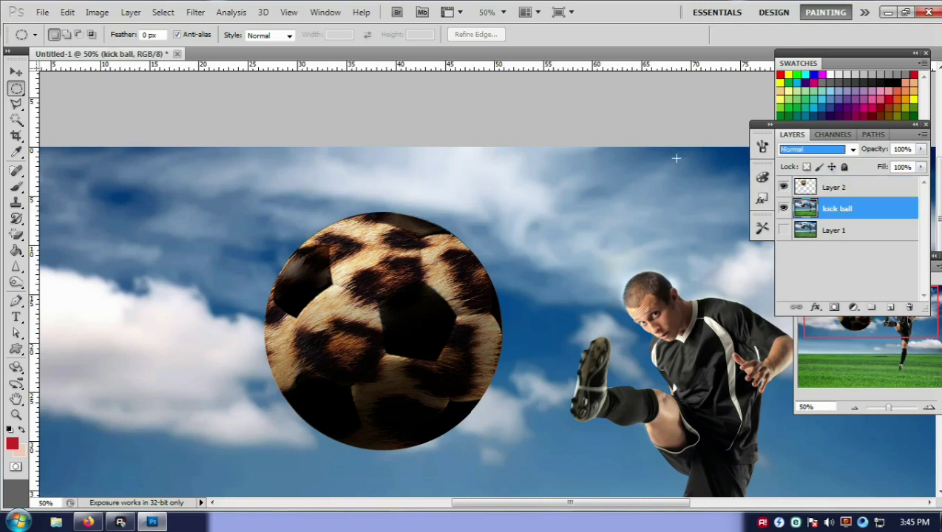
At 100% zoom, select the ball's left dark patch with the Polygonal Lasso.
left_click(17, 104)
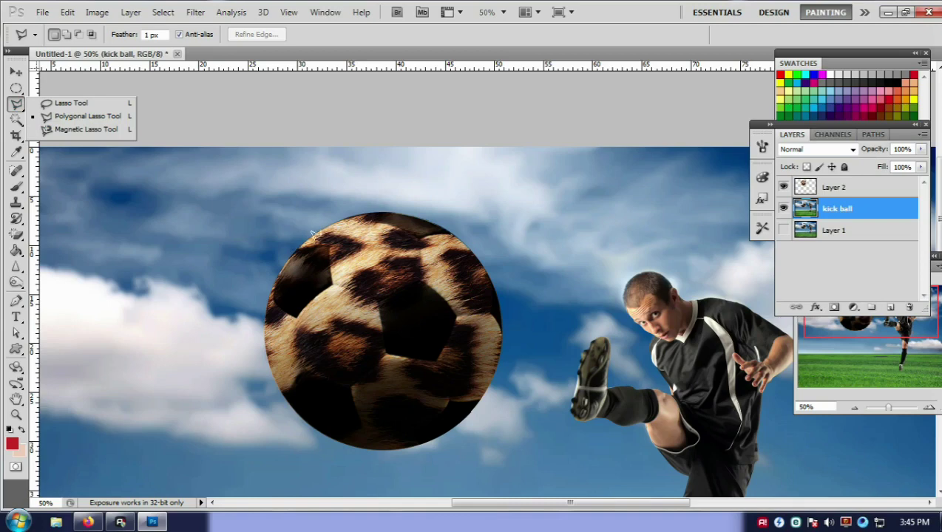
key("ctrl+plus")
key("ctrl+plus")
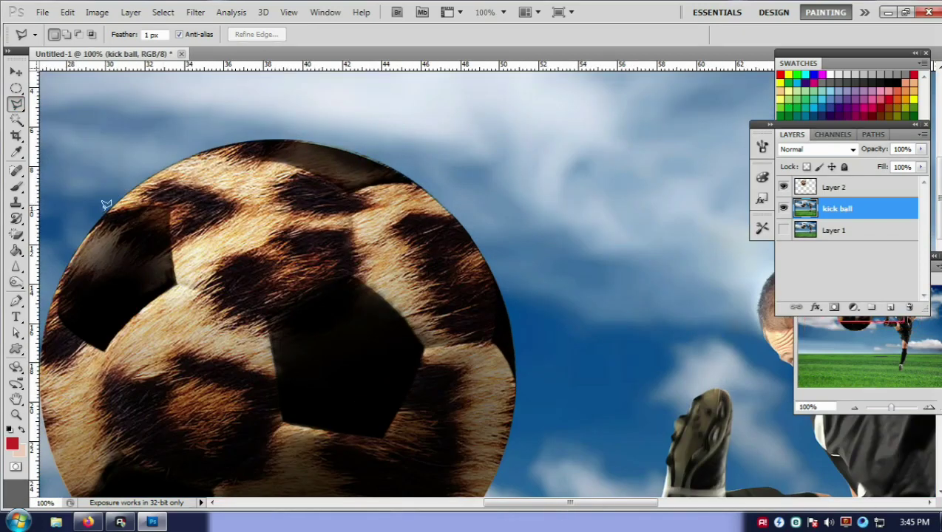
left_click(167, 205)
left_click(174, 283)
left_click(103, 349)
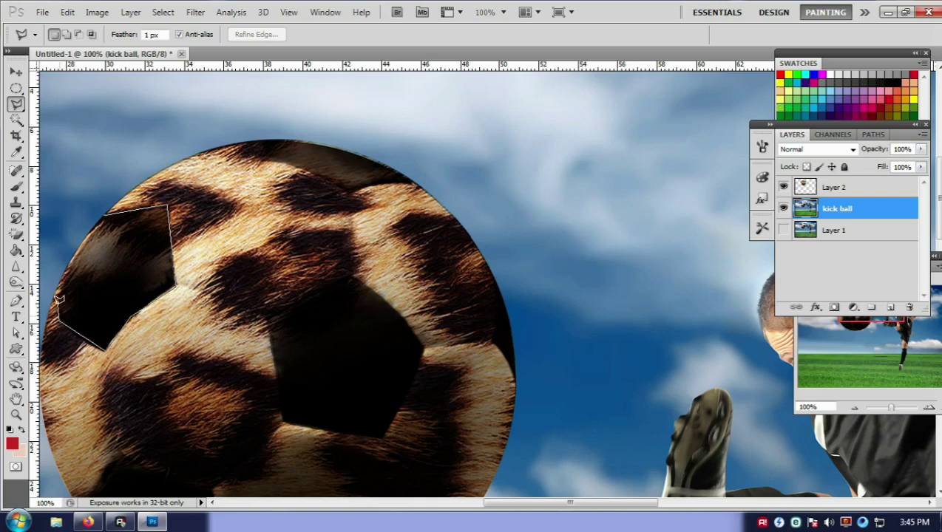
left_click(106, 220)
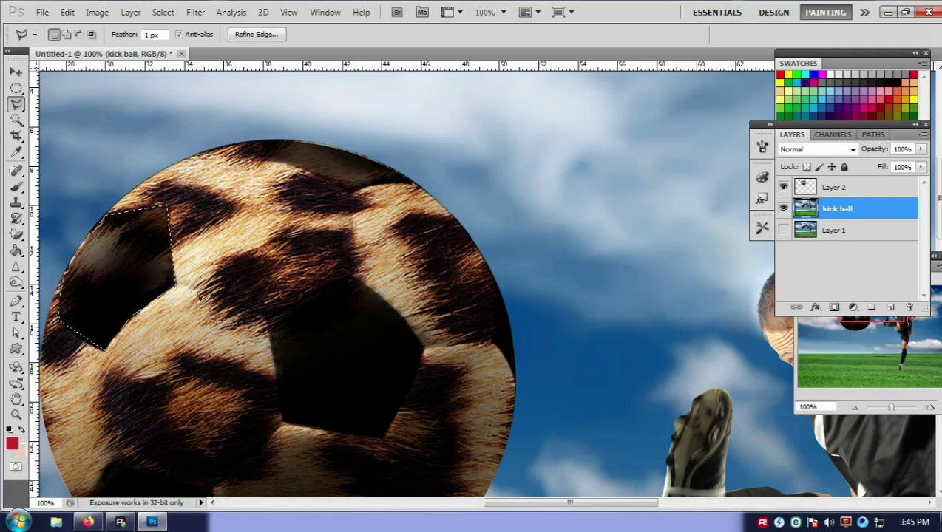
Add the central dark pentagon to the lasso selection.
left_click(266, 316)
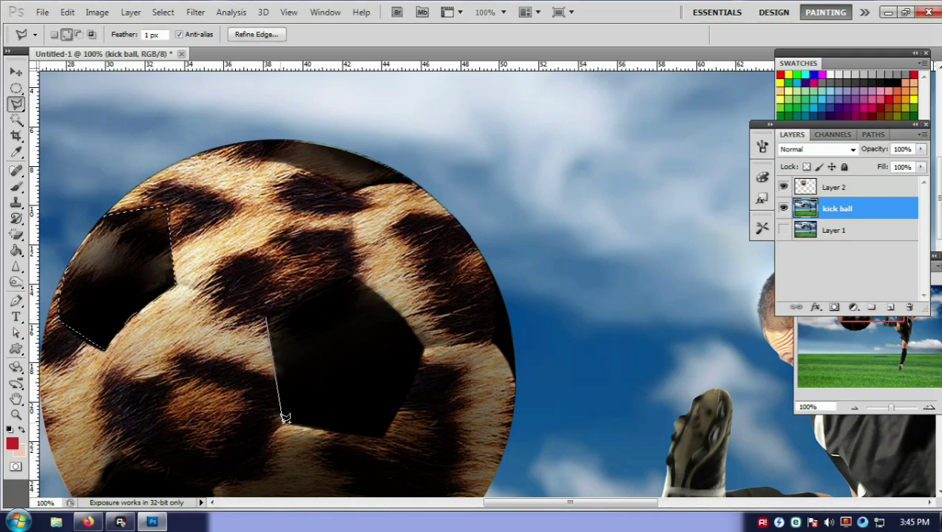
left_click(281, 424)
left_click(384, 436)
left_click(423, 346)
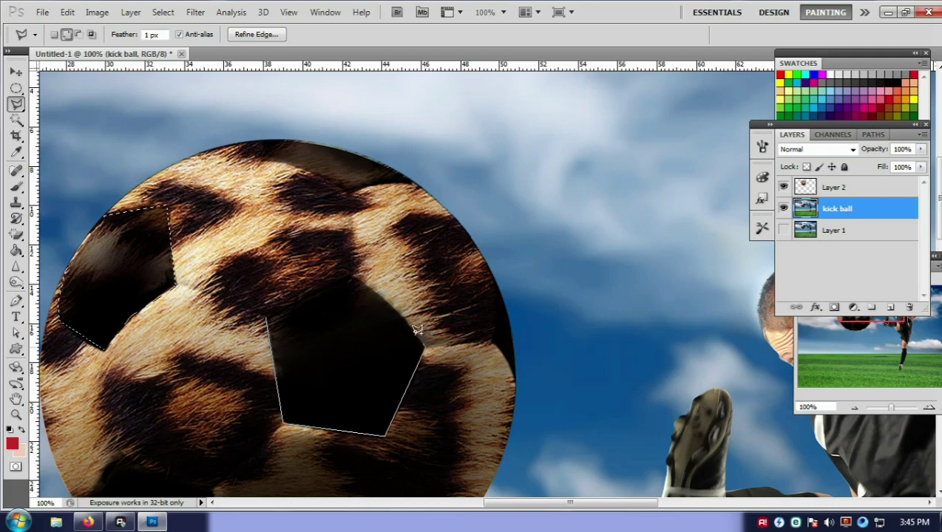
left_click(355, 276)
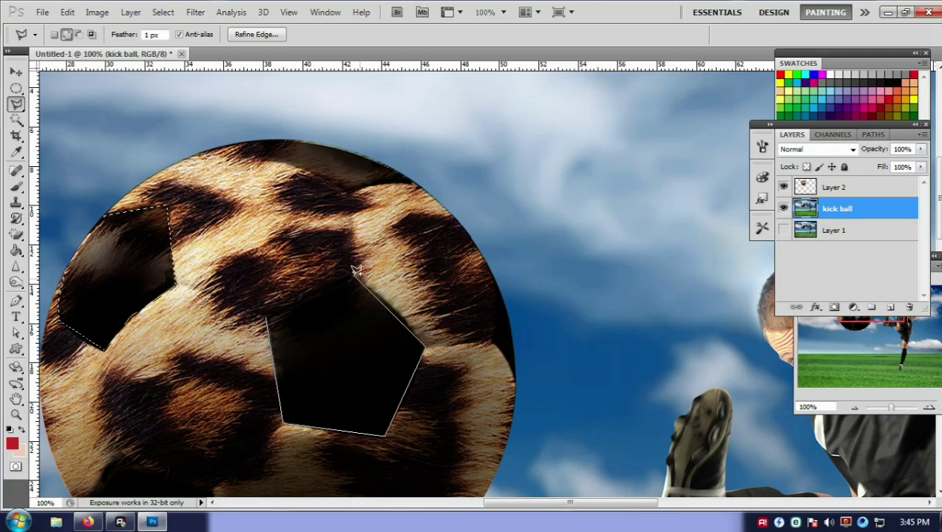
left_click(266, 313)
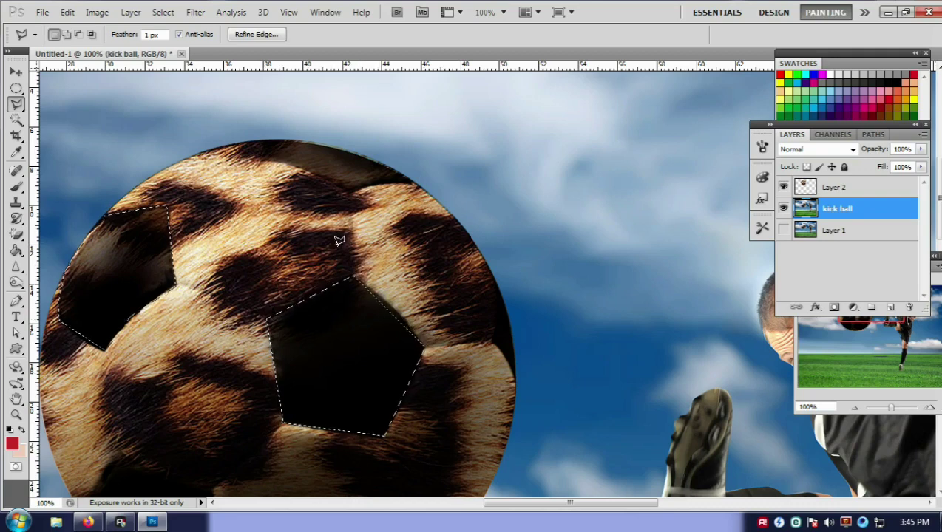
Add the dark patch at the ball's top to the selection.
left_click(280, 139)
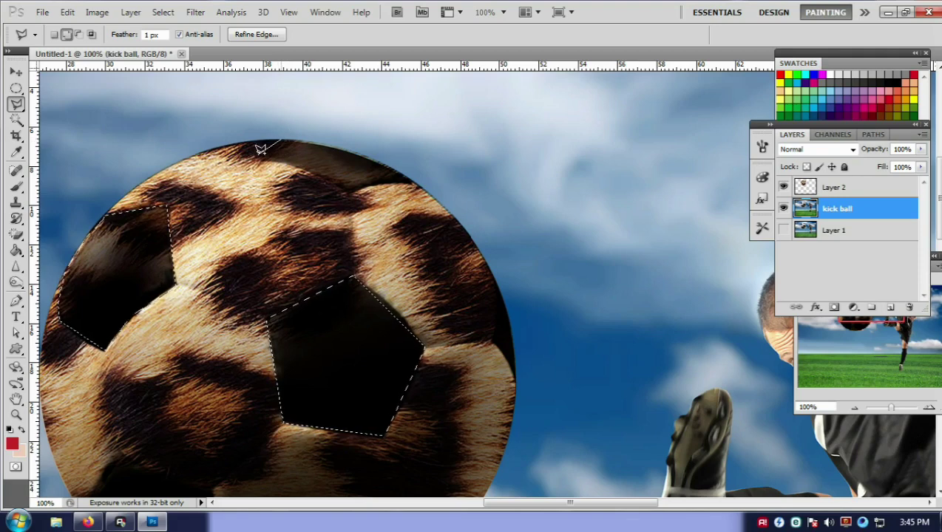
left_click(259, 155)
left_click(349, 189)
left_click(409, 180)
left_click(283, 135)
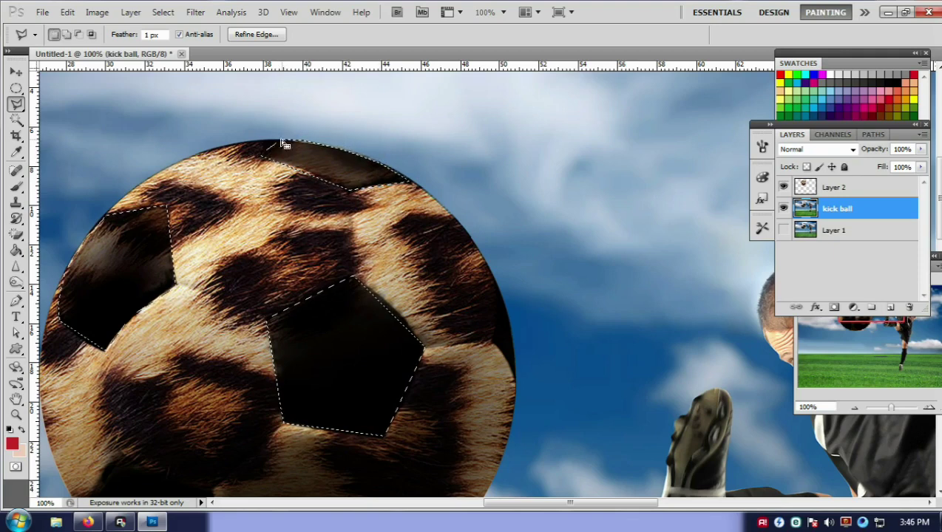
Add the dark patch on the ball's right edge to the selection.
left_click(505, 303)
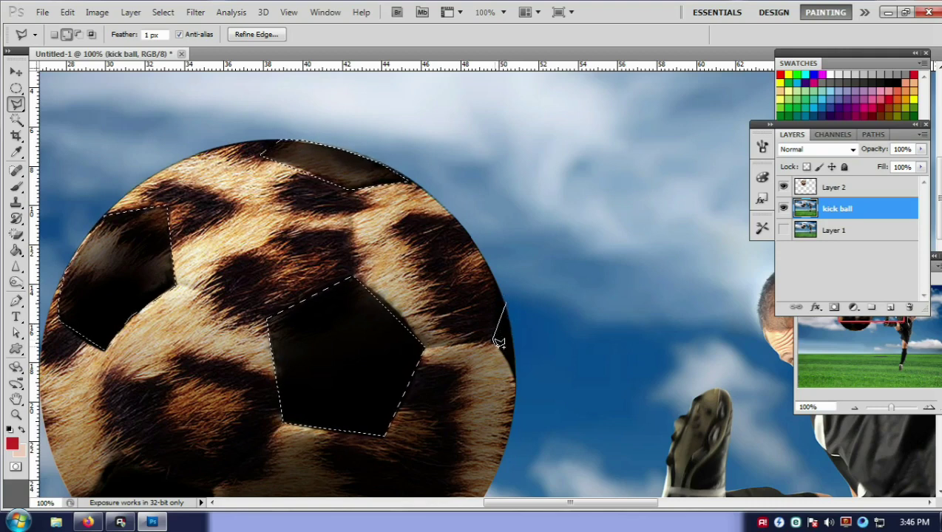
left_click(493, 342)
left_click(516, 373)
left_click(507, 302)
scroll(488, 354, "down", 5)
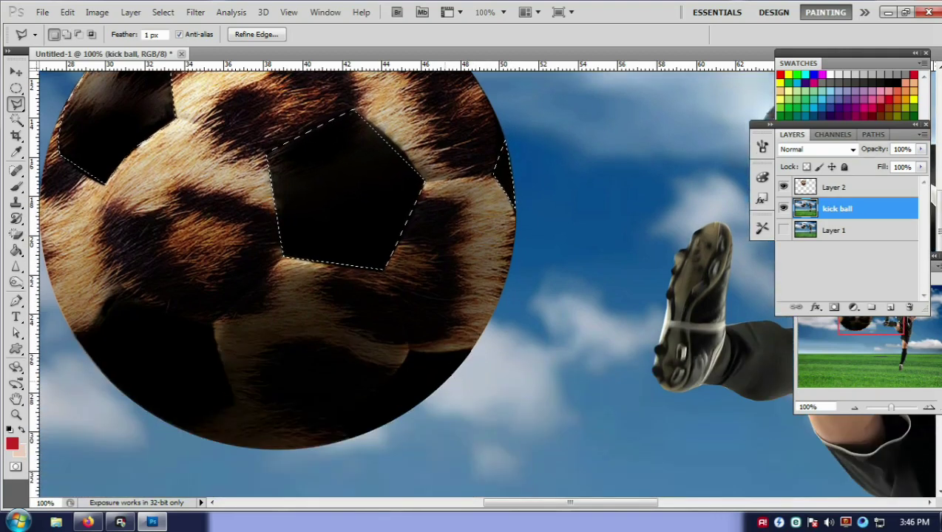
Add the lower-right dark patch to the selection.
left_click(407, 352, "shift")
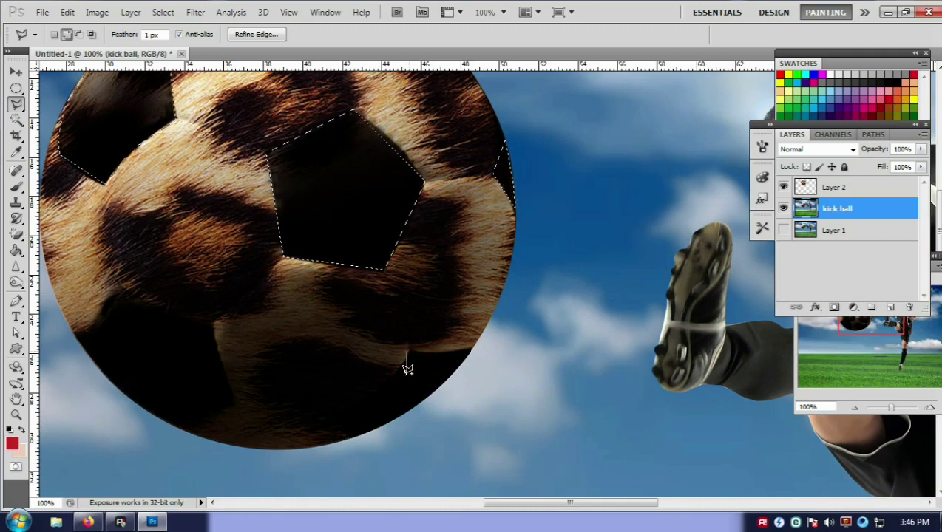
left_click(380, 393)
left_click(386, 427)
left_click(394, 417)
left_click(469, 351)
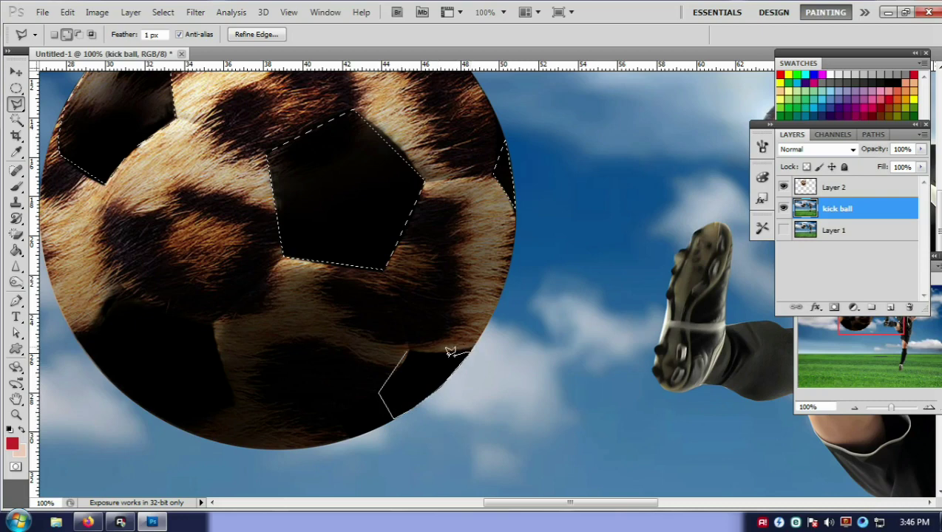
left_click(409, 348)
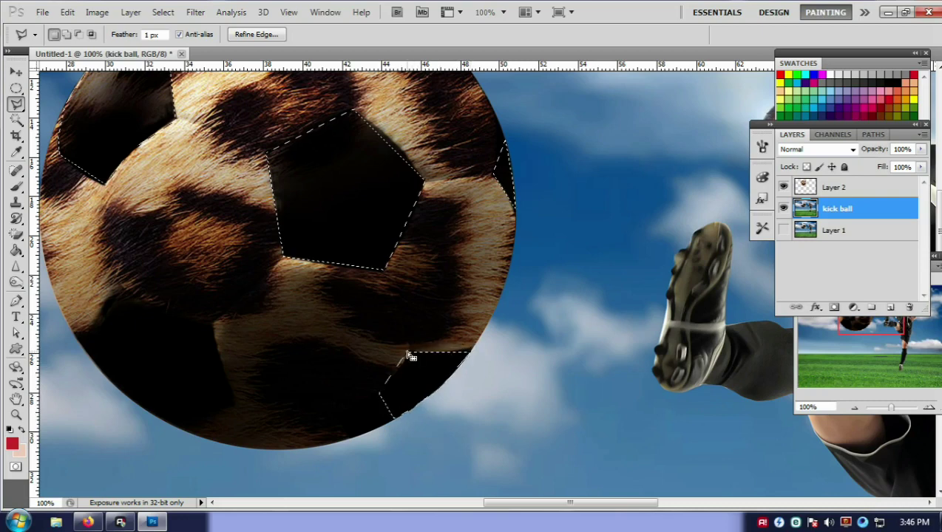
Add the lower-left dark pentagon to the selection.
left_click(212, 322)
left_click(232, 402)
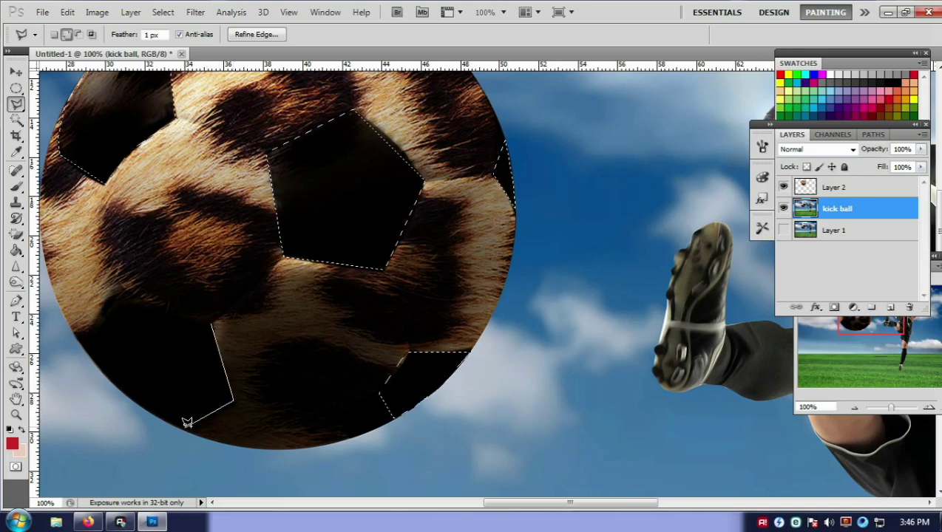
left_click(185, 427)
left_click(94, 358)
left_click(124, 309)
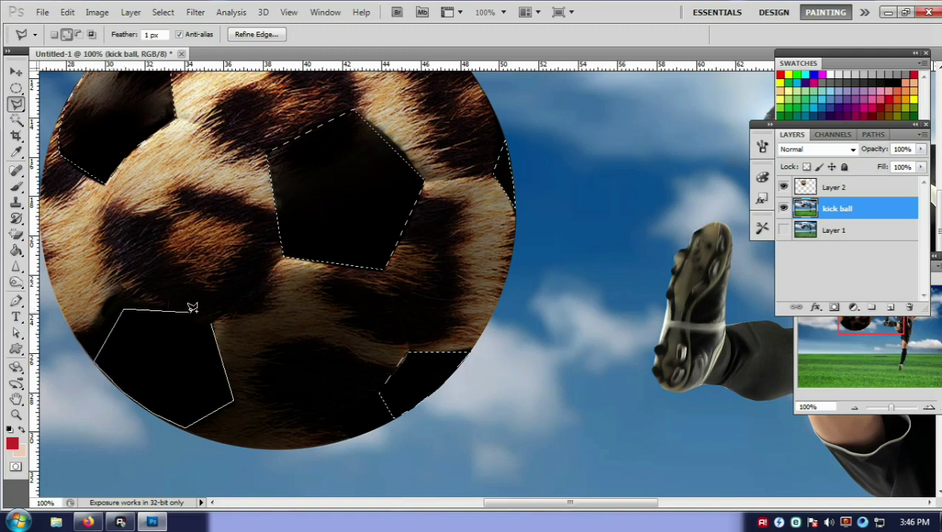
left_click(212, 318)
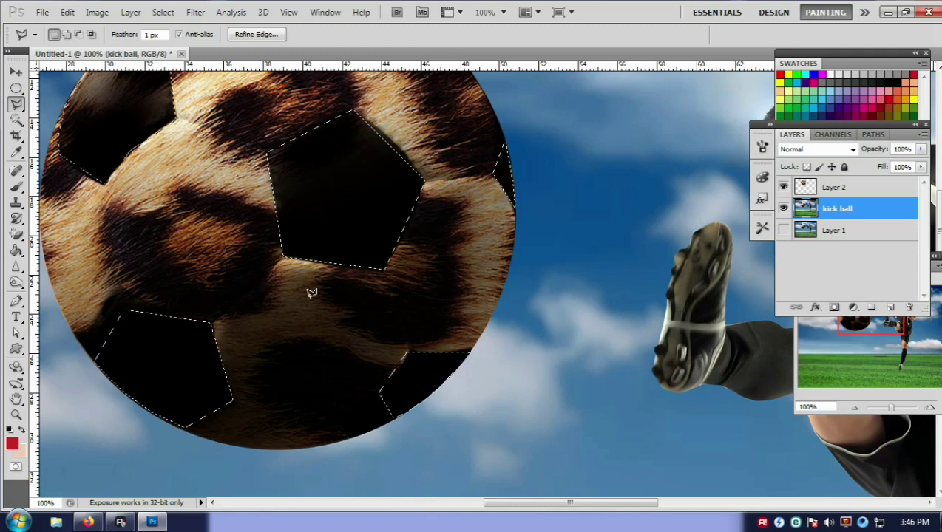
Select the Multiply Layer 2, drop the pentagon selection, and zoom out.
scroll(312, 292, "up", 3)
scroll(668, 238, "up", 2)
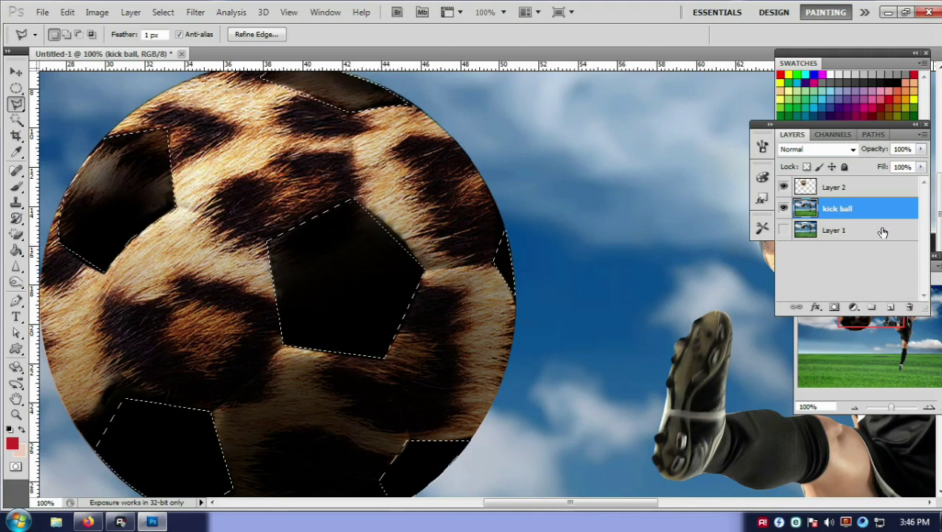
left_click(835, 187)
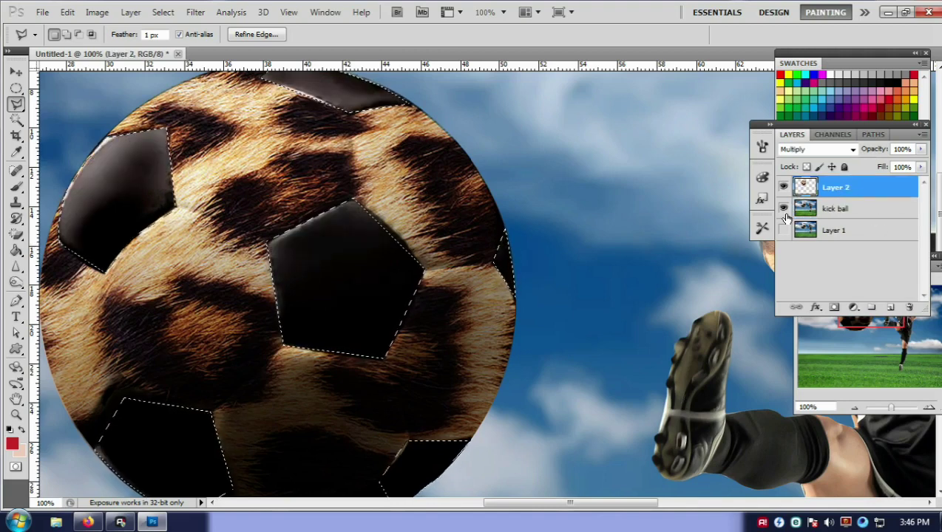
key("ctrl+d")
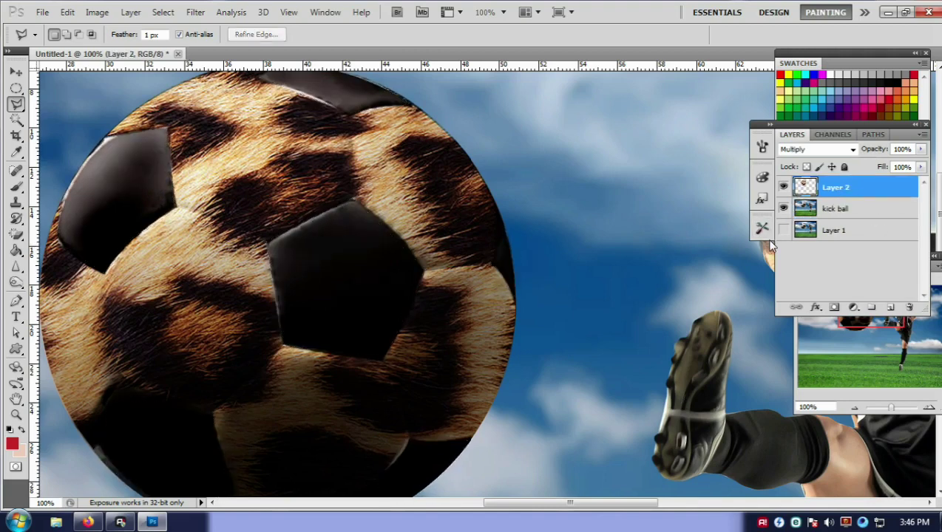
key("ctrl+minus")
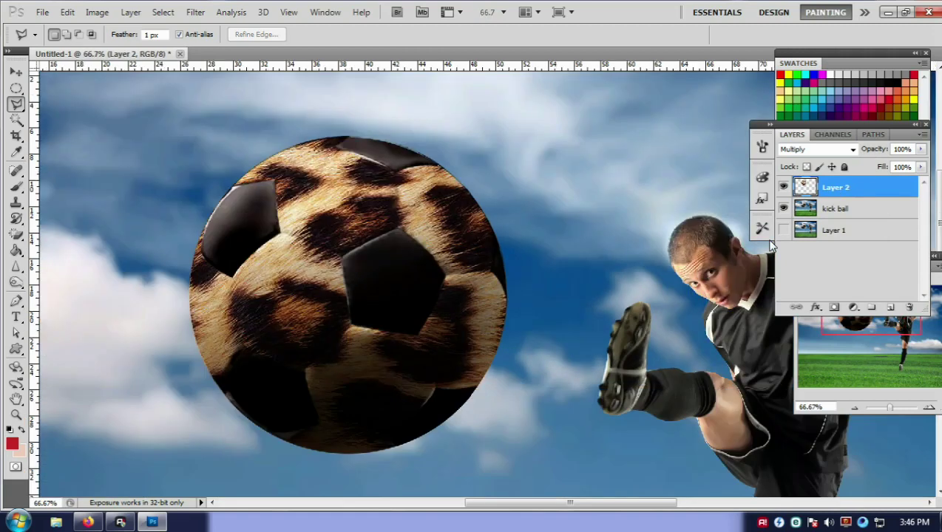
Soften the ball's edges with a size-35 Blur brush.
left_click(17, 204)
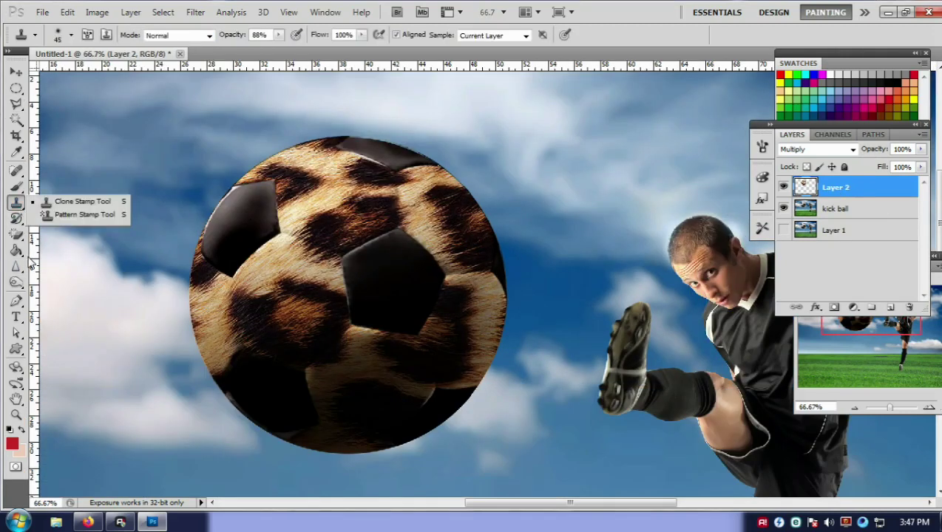
left_click(16, 267)
left_click(63, 266)
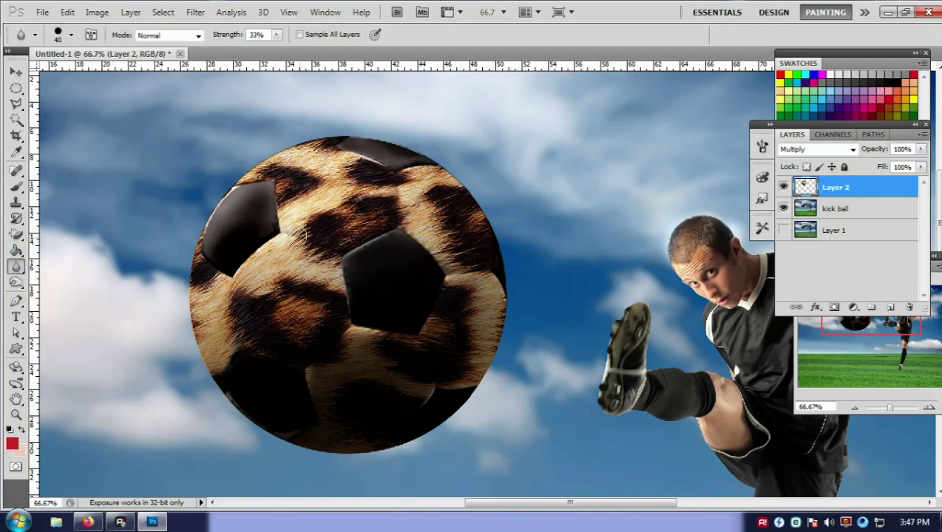
key("bracketright")
key("bracketright")
key("bracketleft")
mouse_move(277, 238)
left_mouse_down()
mouse_move(211, 273)
mouse_move(201, 203)
left_mouse_up()
mouse_move(349, 144)
left_mouse_down()
mouse_move(385, 164)
mouse_move(367, 164)
mouse_move(477, 215)
mouse_move(486, 277)
mouse_move(503, 293)
left_mouse_up()
mouse_move(420, 408)
left_mouse_down()
mouse_move(287, 391)
mouse_move(310, 384)
mouse_move(213, 383)
mouse_move(226, 355)
left_mouse_up()
Compare with Layer 2 hidden, merge it into kick ball, and blur the lower-left edge.
left_click(783, 187)
left_click(783, 187)
key("ctrl+e")
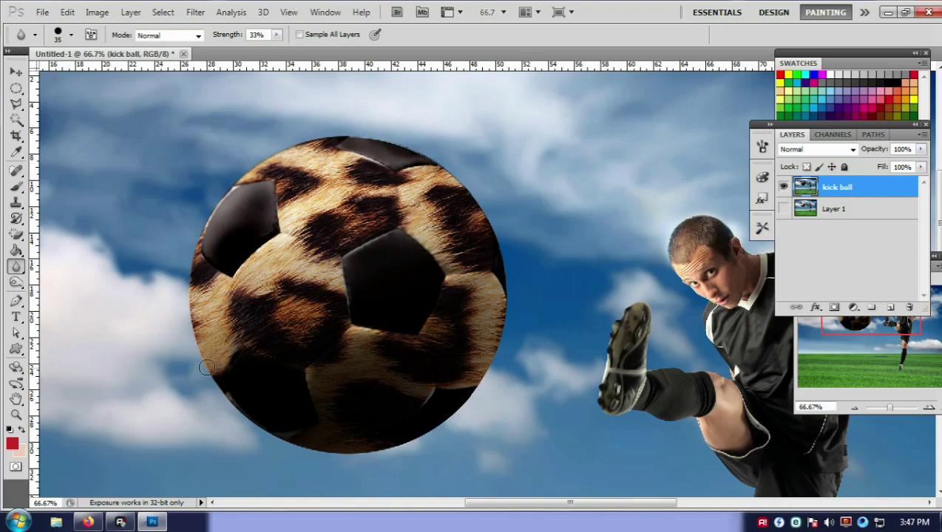
left_click_drag(206, 368, 438, 445)
Shade the ball's upper-left and right rim with the Dodge tool.
left_click(16, 282)
left_click(67, 282)
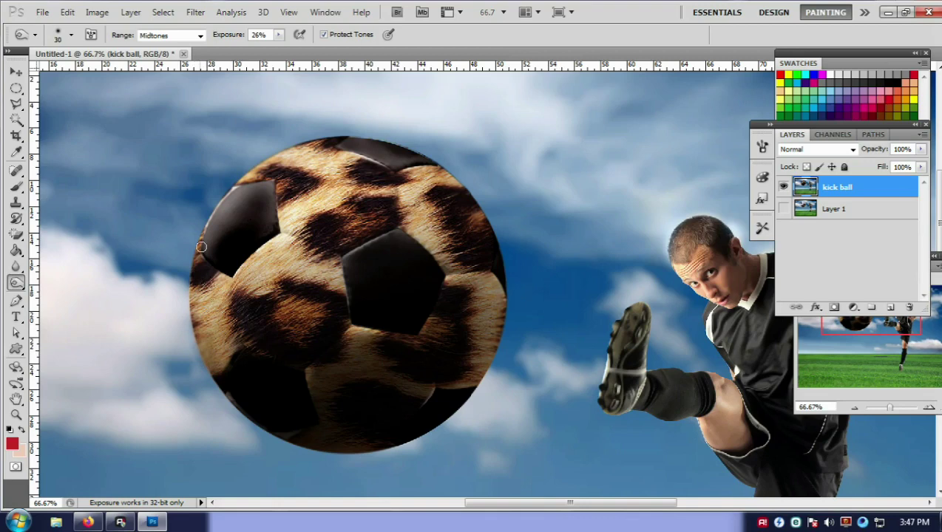
mouse_move(200, 246)
left_mouse_down()
mouse_move(227, 185)
mouse_move(301, 141)
left_mouse_up()
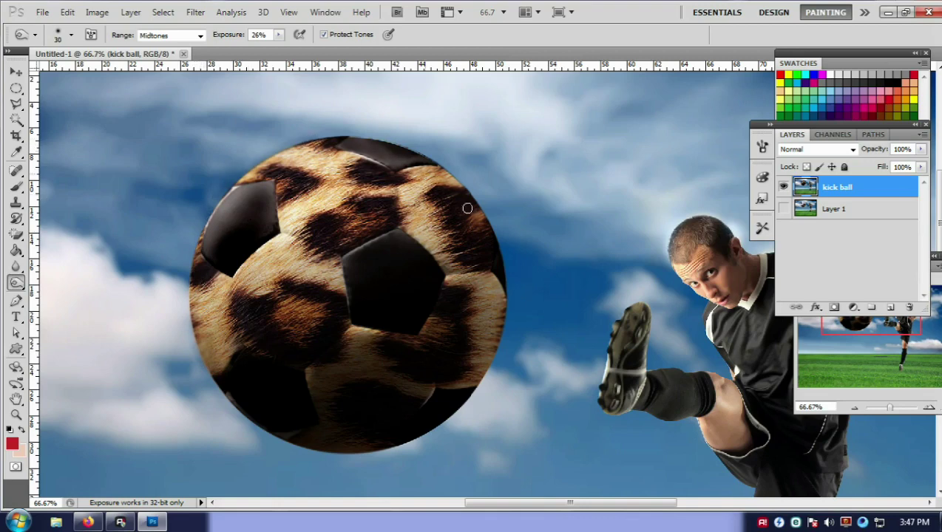
mouse_move(467, 209)
left_mouse_down()
mouse_move(496, 315)
mouse_move(485, 368)
left_mouse_up()
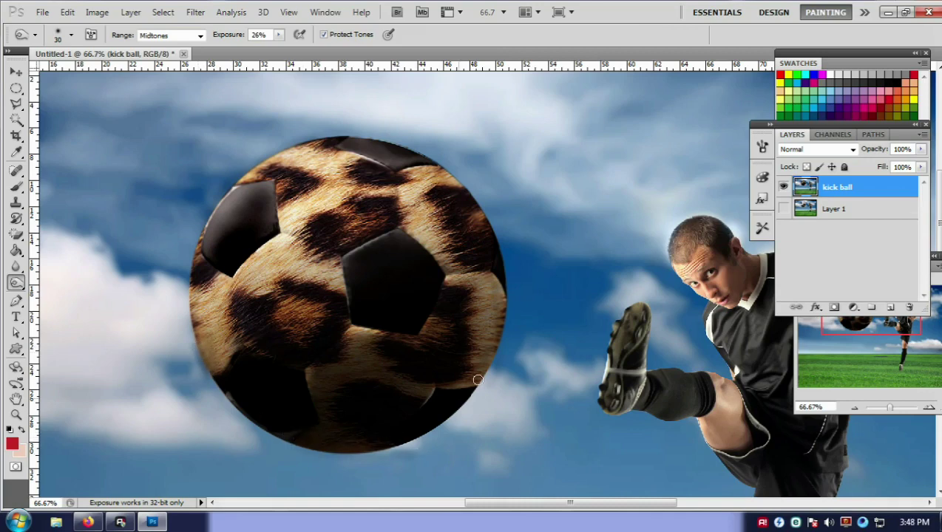
key("ctrl+minus")
key("ctrl+minus")
key("ctrl+minus")
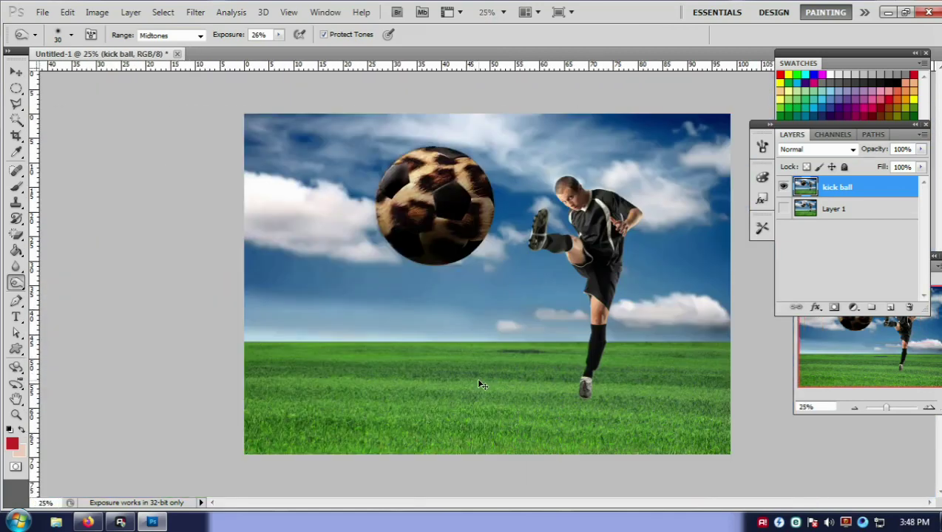
Try darkening the image with a Curves adjustment, then cancel it so tones stay unchanged.
key("ctrl+plus")
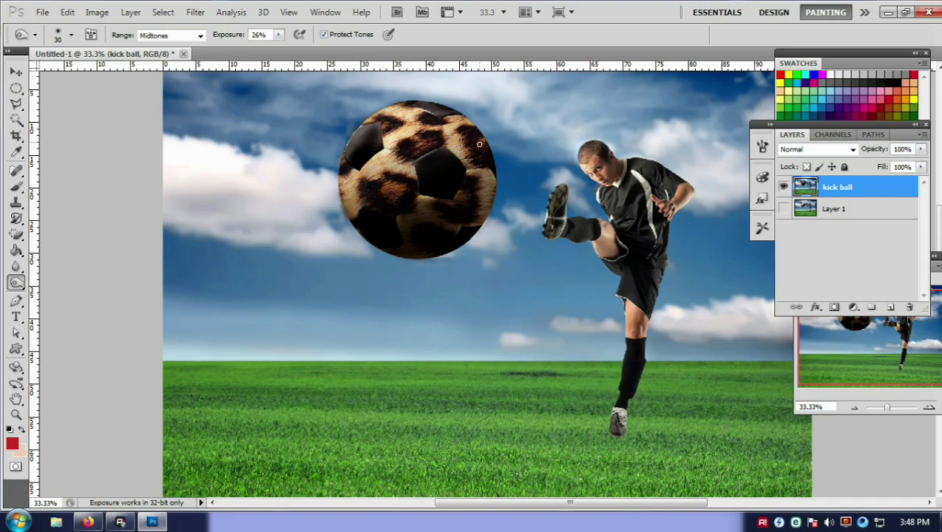
left_click(98, 12)
left_click(266, 74)
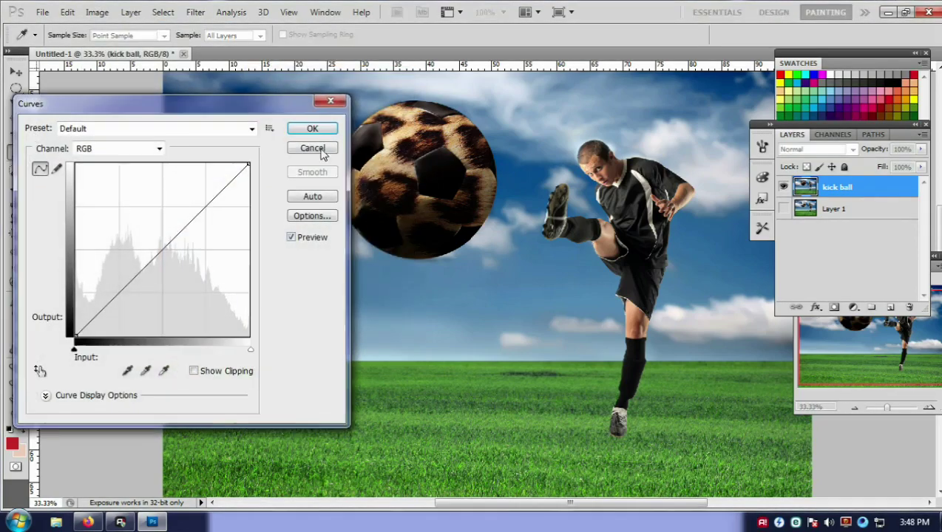
mouse_move(184, 225)
left_mouse_down()
mouse_move(191, 264)
mouse_move(162, 219)
mouse_move(161, 254)
left_mouse_up()
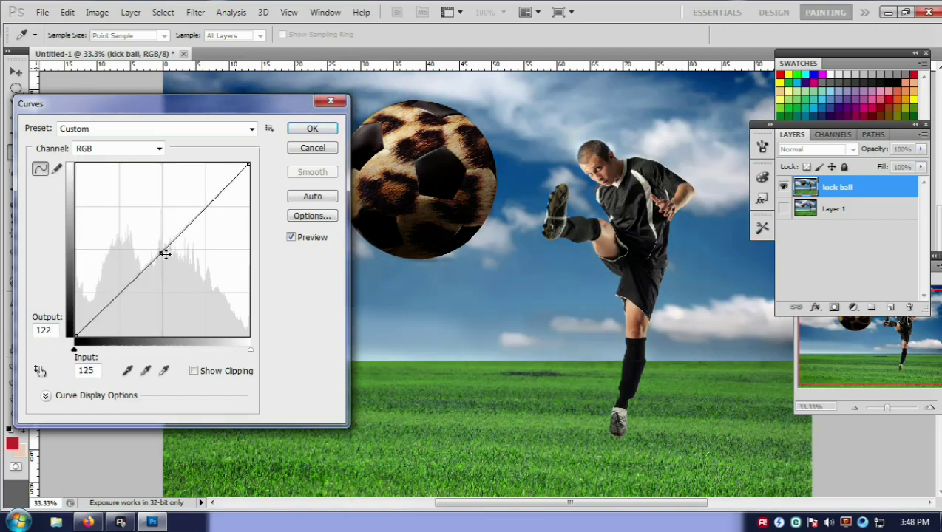
left_click(304, 149)
left_click(195, 12)
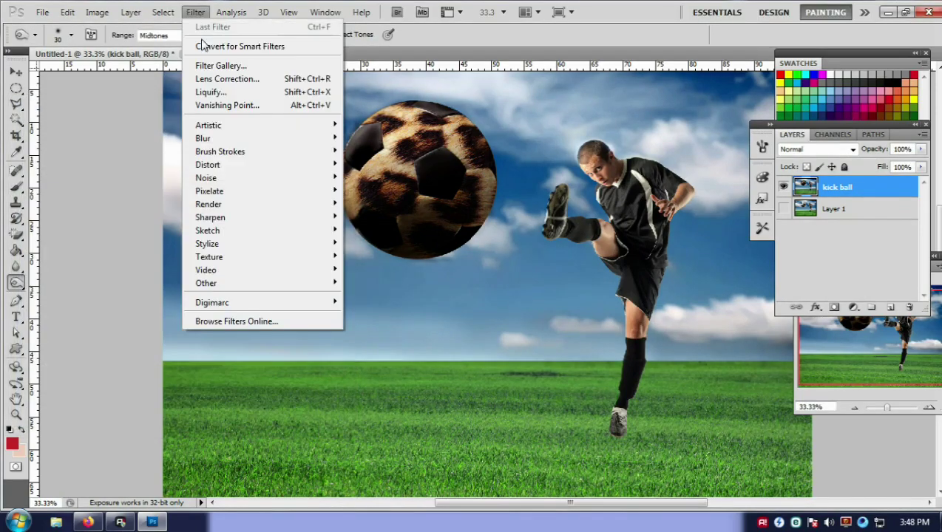
mouse_move(208, 204)
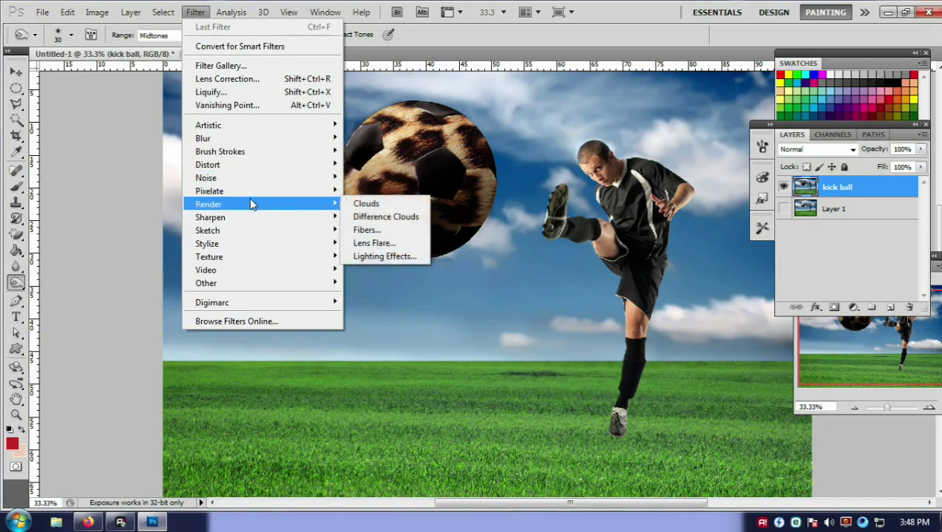
Apply a 105mm Prime lens flare at brightness 111 in the upper-left sky, then undo it.
left_click(374, 243)
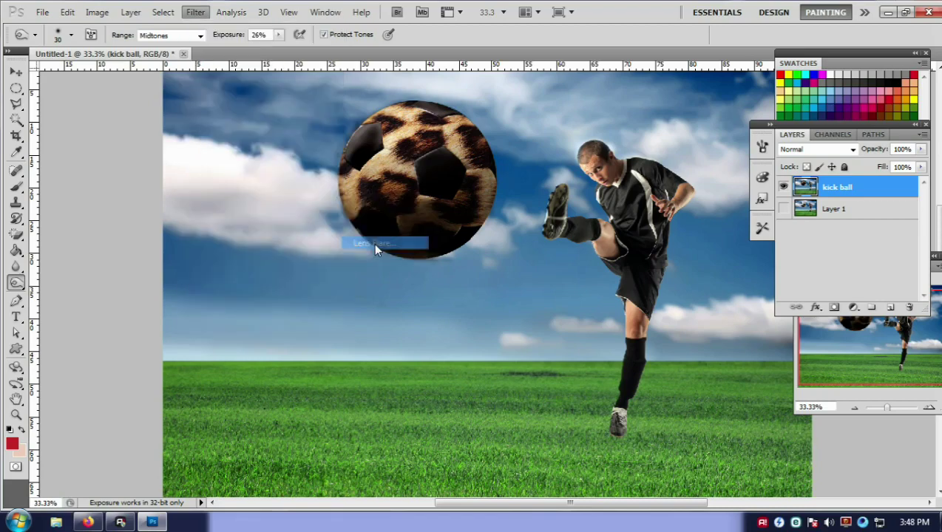
left_click_drag(517, 198, 493, 190)
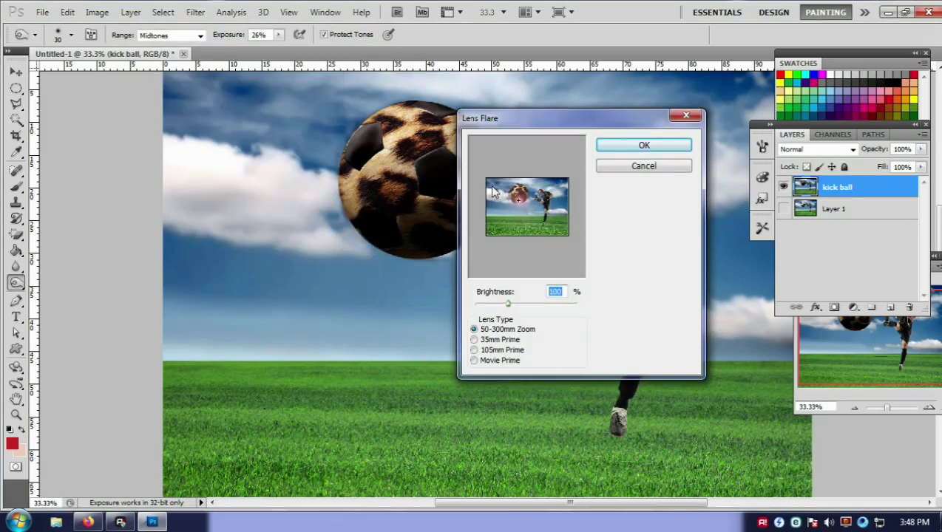
left_click(474, 350)
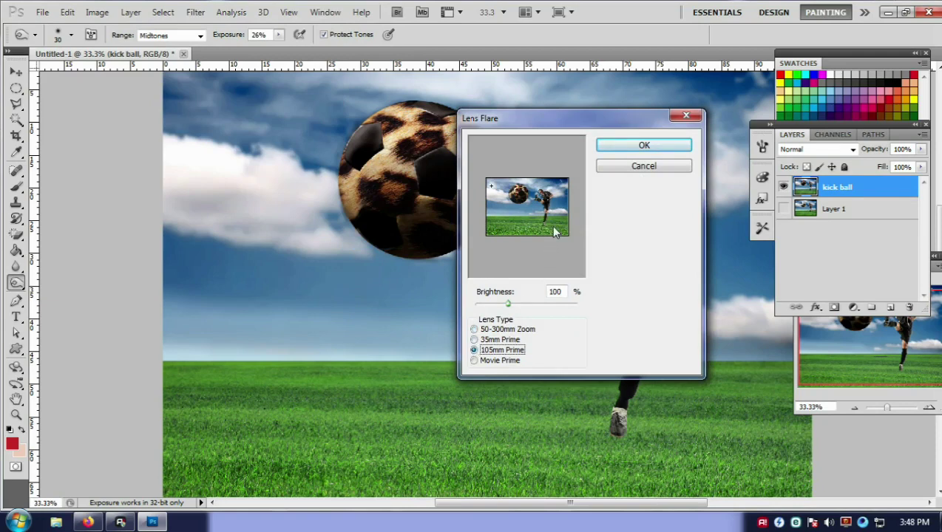
mouse_move(510, 306)
left_mouse_down()
mouse_move(521, 309)
mouse_move(512, 310)
left_mouse_up()
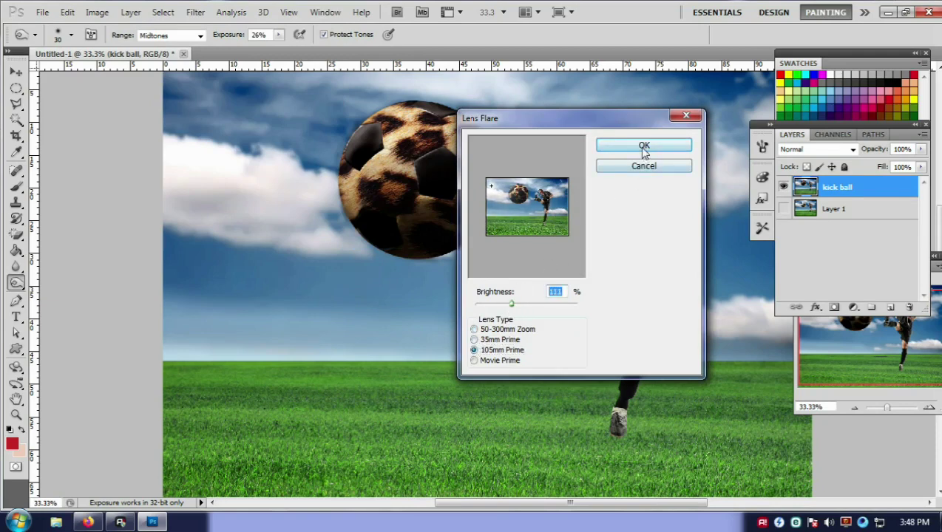
left_click(498, 186)
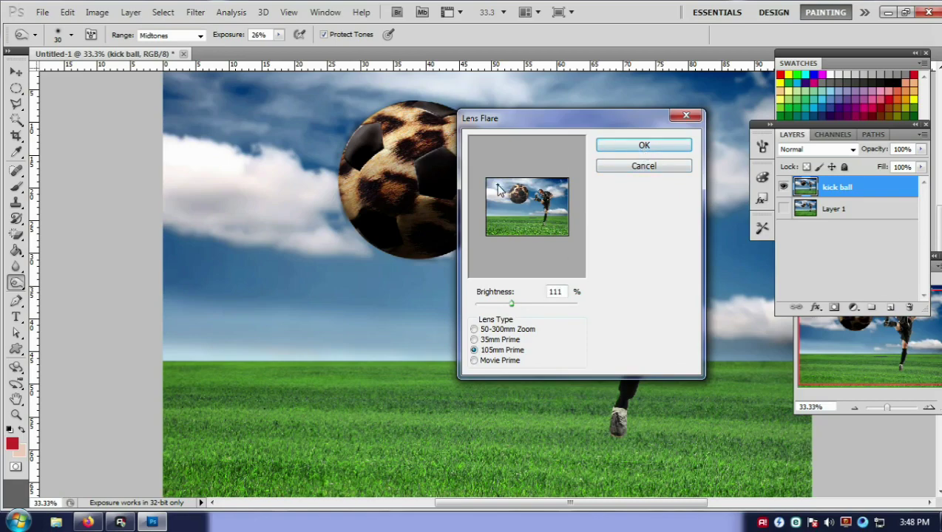
left_click(644, 144)
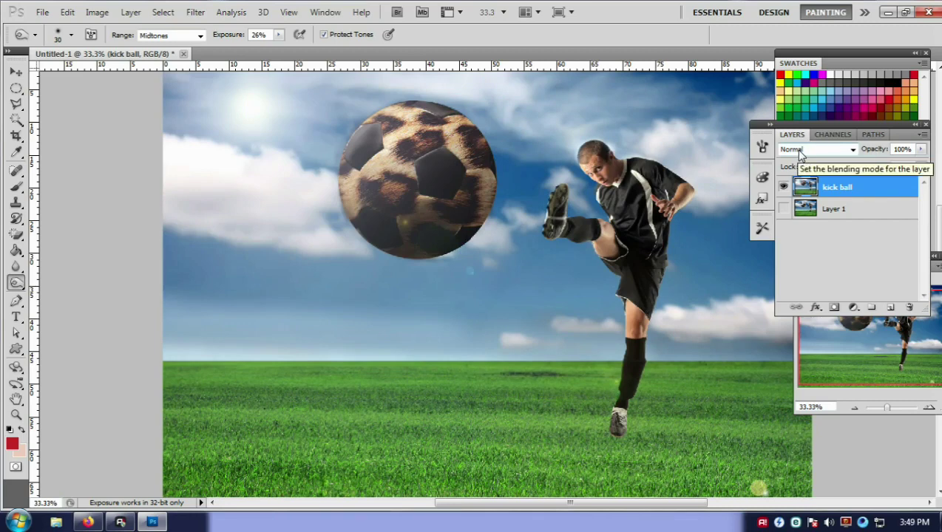
key("ctrl+z")
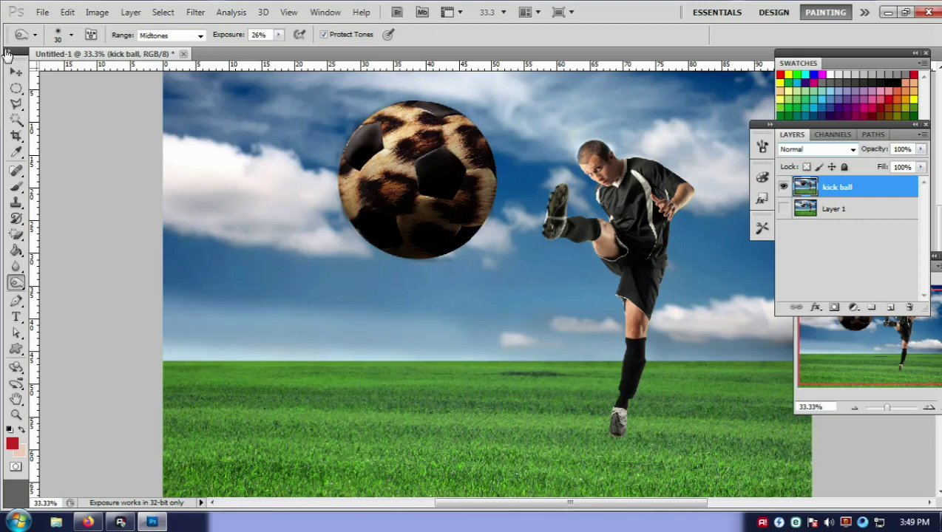
Draw an elliptical selection around the leopard ball, nudging it up and right to fit.
left_click(15, 88)
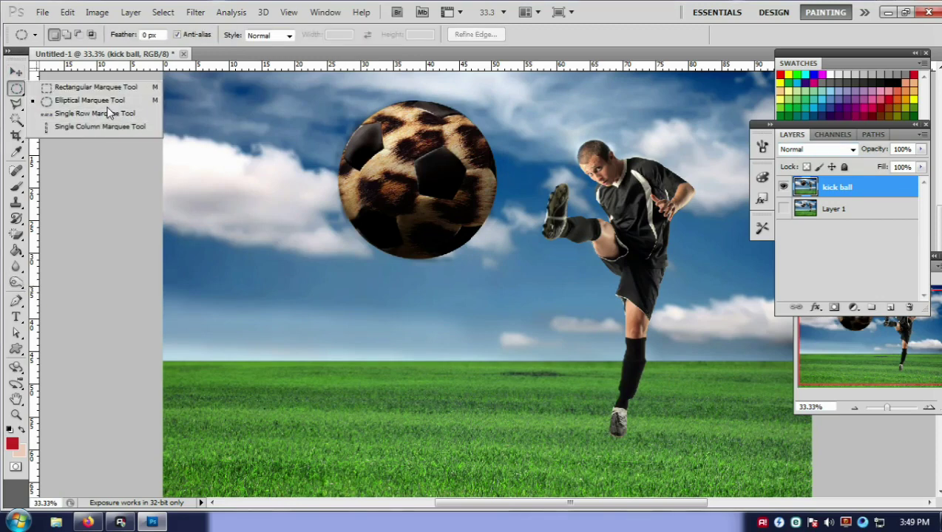
left_click(102, 102)
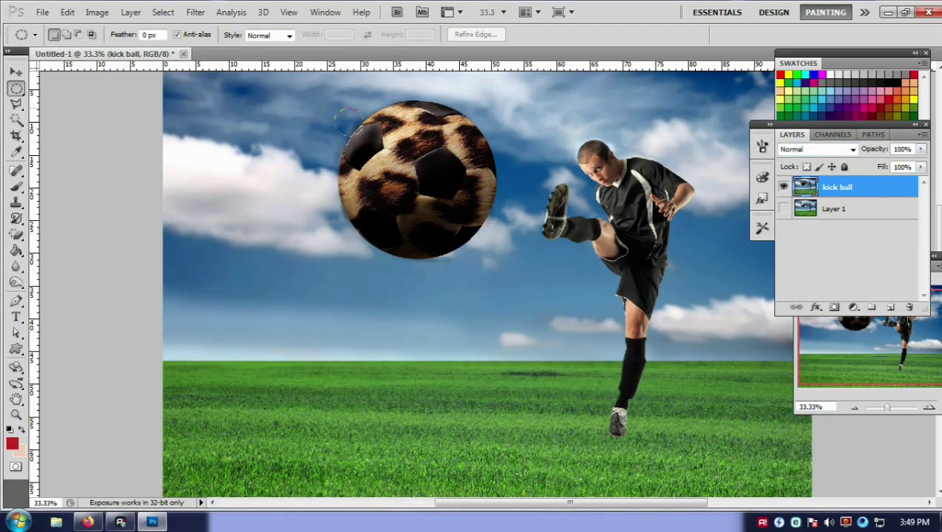
left_click_drag(361, 136, 597, 267)
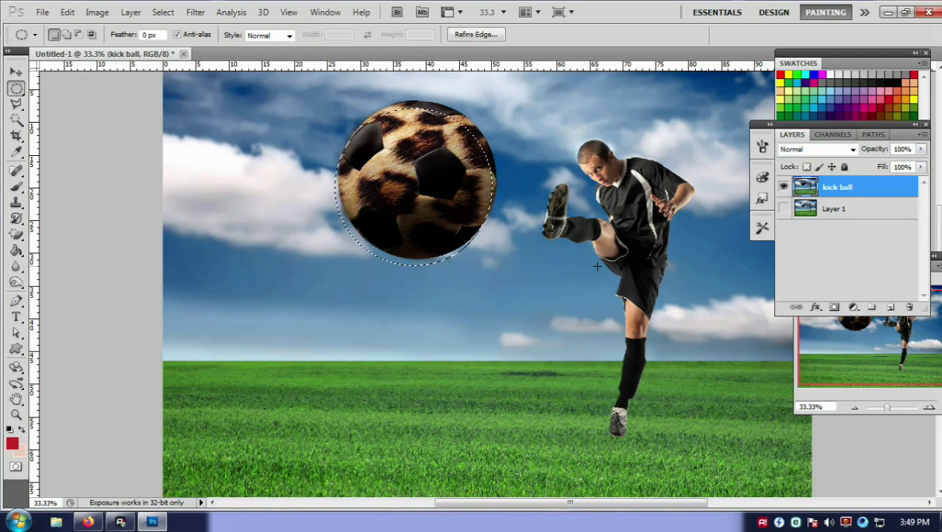
key("Up")
key("Up")
key("Up")
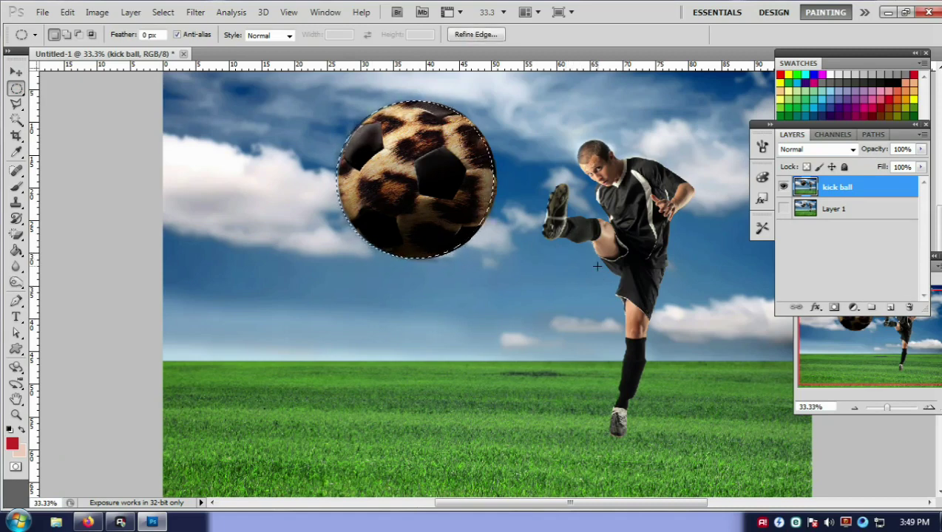
key("Right")
key("Right")
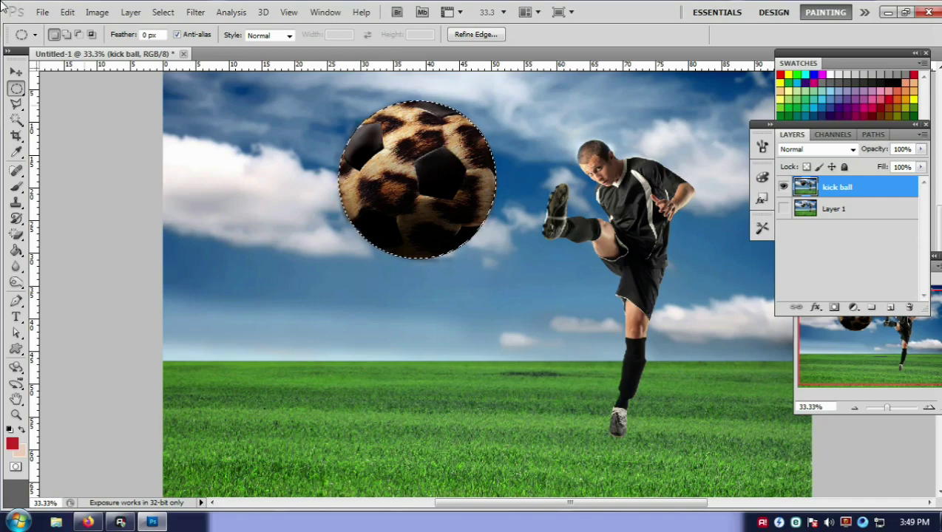
Brighten the selected ball with a Curves lift of input 93 to output 153.
left_click(97, 12)
mouse_move(126, 77)
left_click(319, 77)
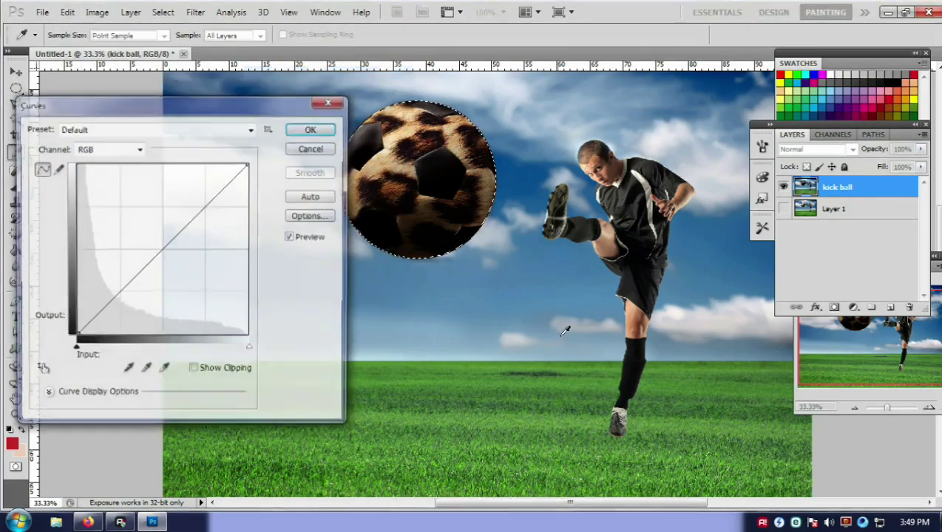
left_click_drag(164, 227, 137, 211)
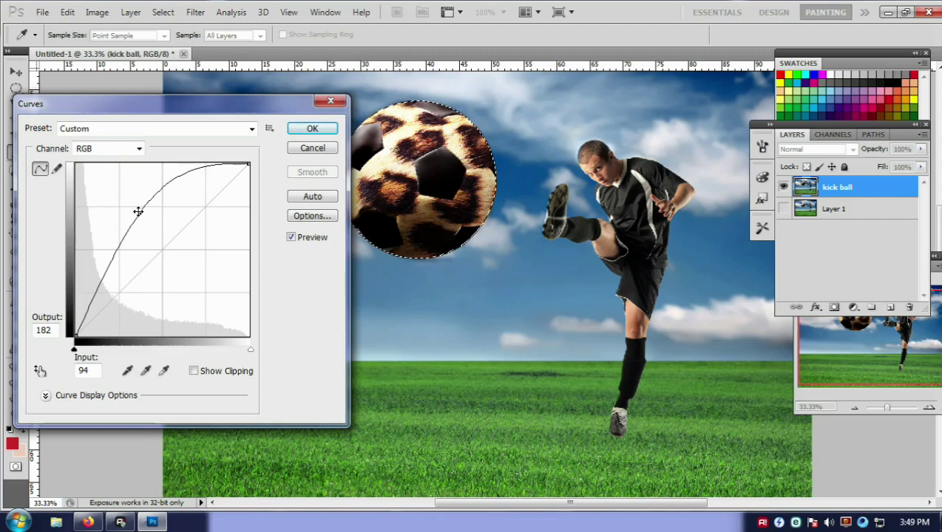
mouse_move(137, 212)
left_mouse_down()
mouse_move(129, 203)
mouse_move(138, 233)
left_mouse_up()
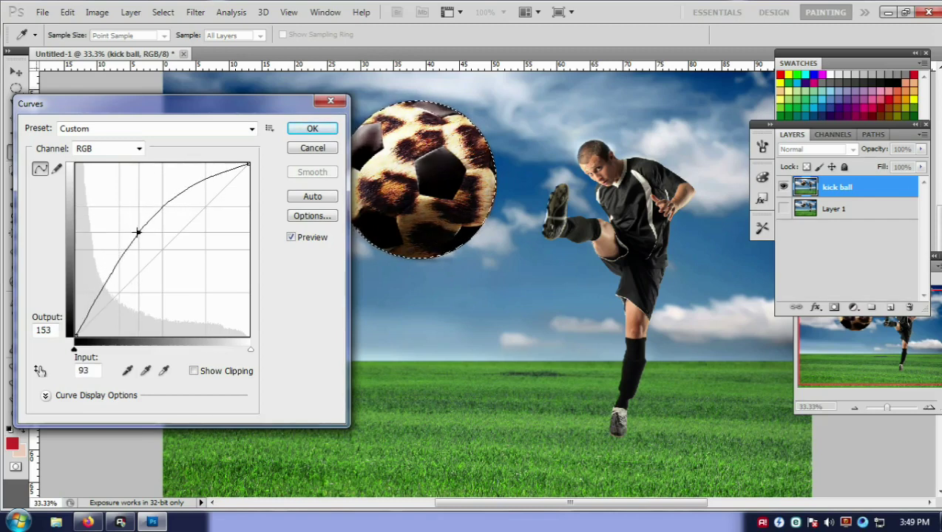
left_click(312, 129)
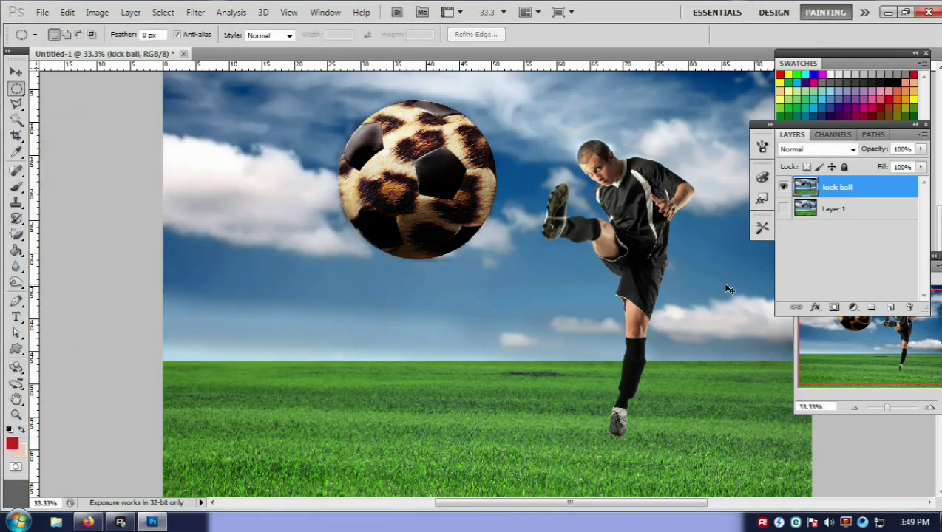
key("ctrl+minus")
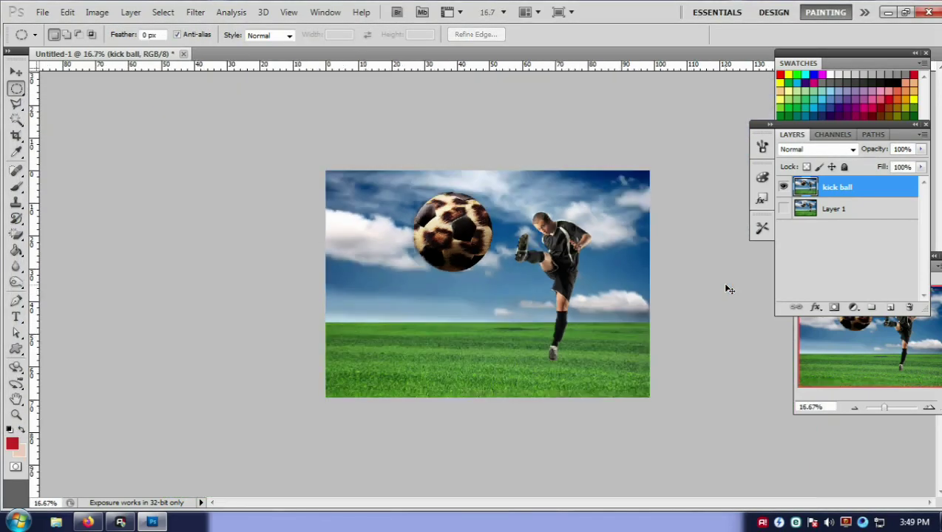
key("ctrl+plus")
key("ctrl+plus")
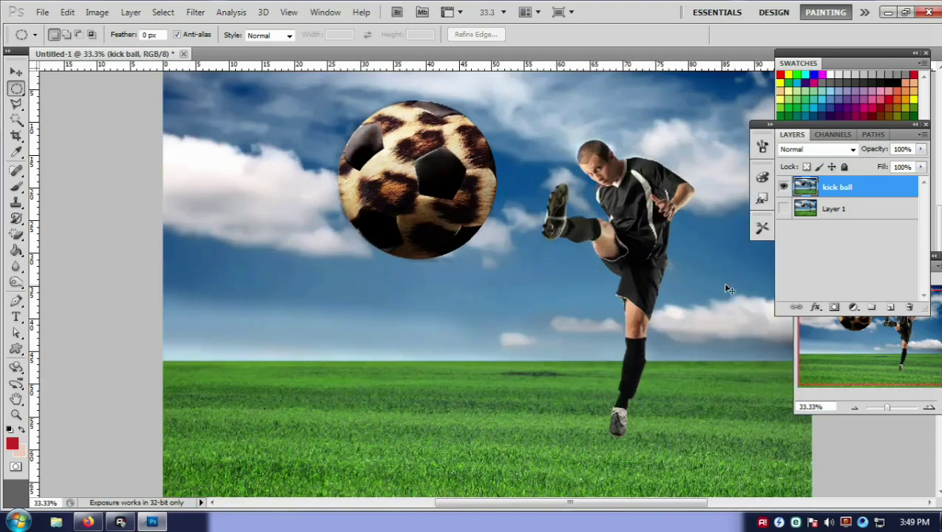
key("ctrl+plus")
key("ctrl+plus")
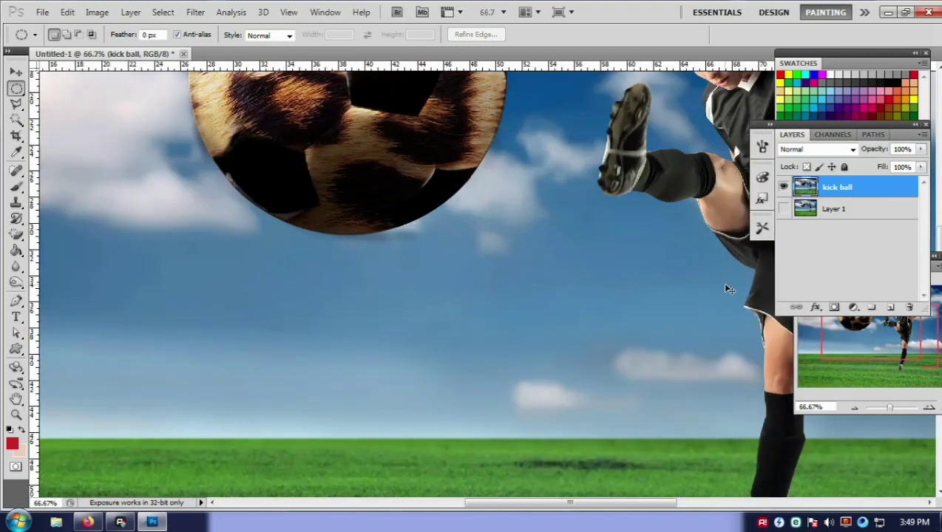
scroll(639, 295, "up", 2)
scroll(638, 296, "up", 1)
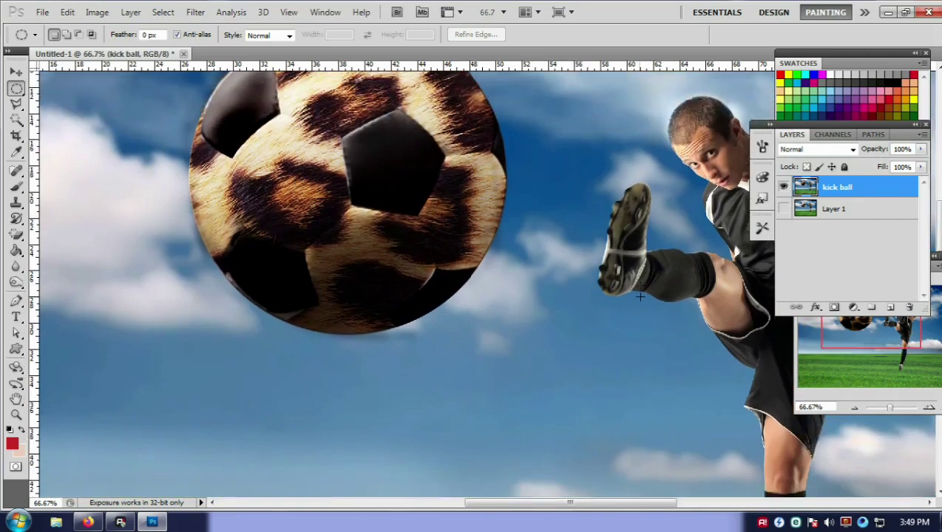
scroll(638, 295, "up", 4)
scroll(638, 296, "up", 2)
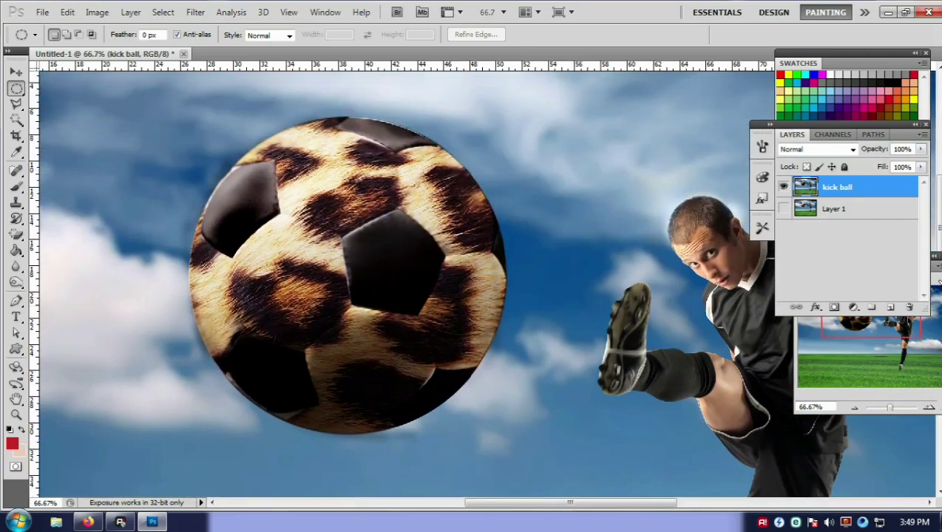
left_click(783, 208)
left_click(782, 187)
left_click(782, 187)
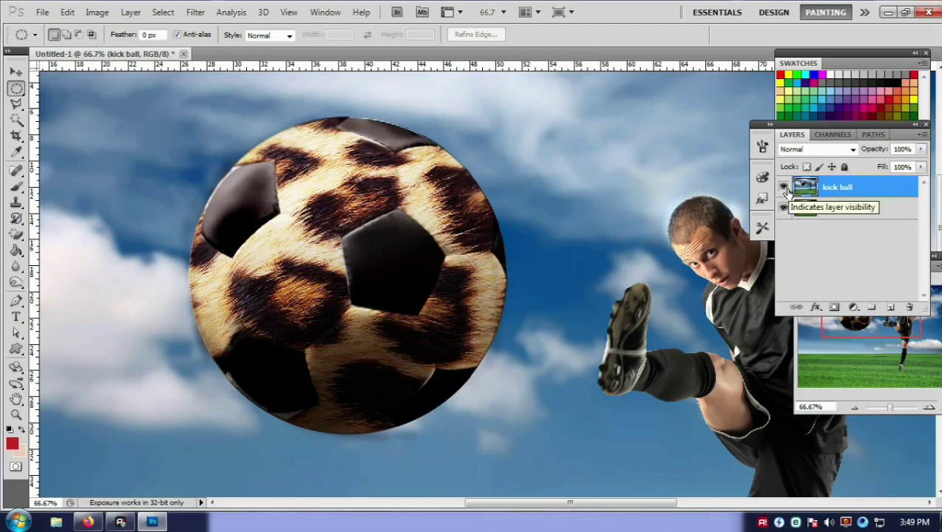
key("ctrl+plus")
key("ctrl+plus")
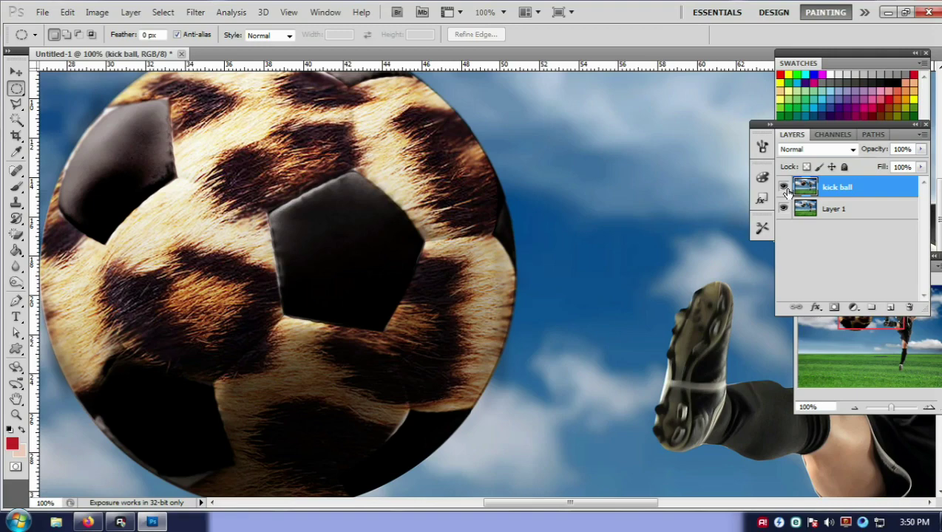
key("ctrl+minus")
key("ctrl+minus")
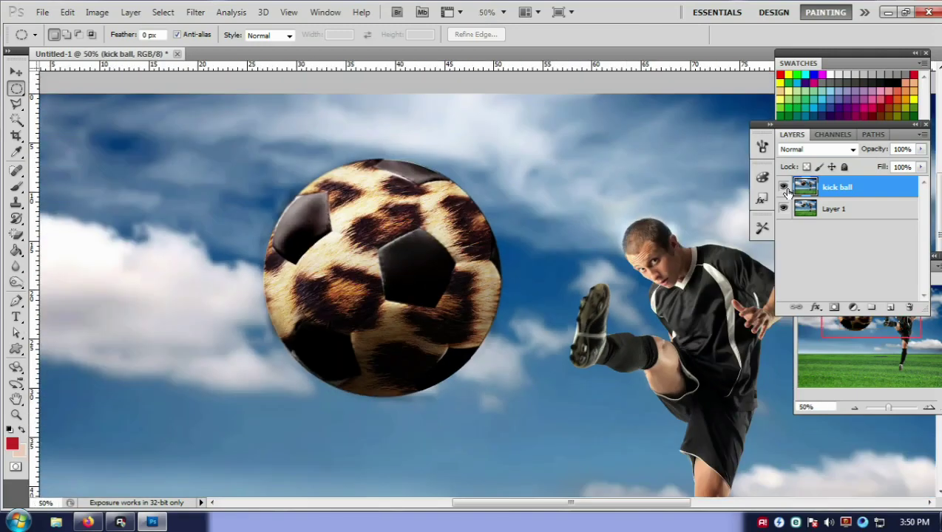
key("ctrl+minus")
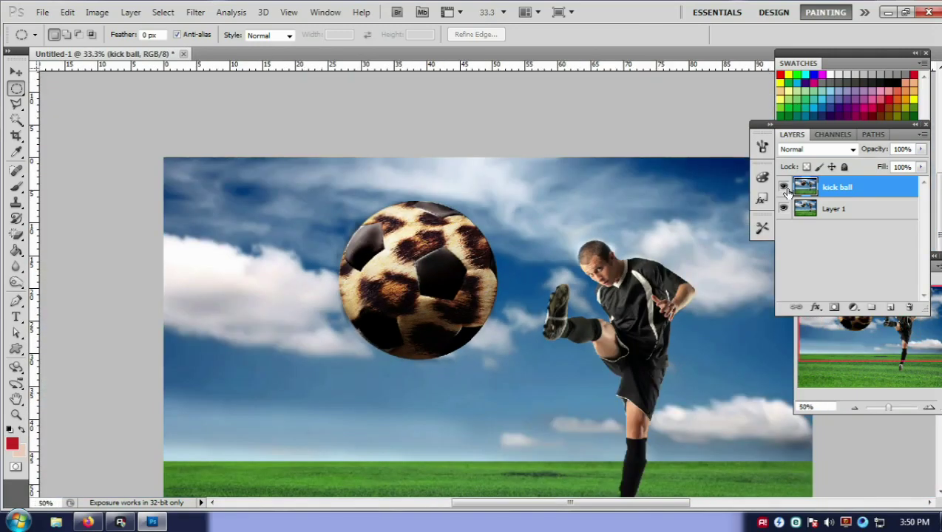
key("ctrl+plus")
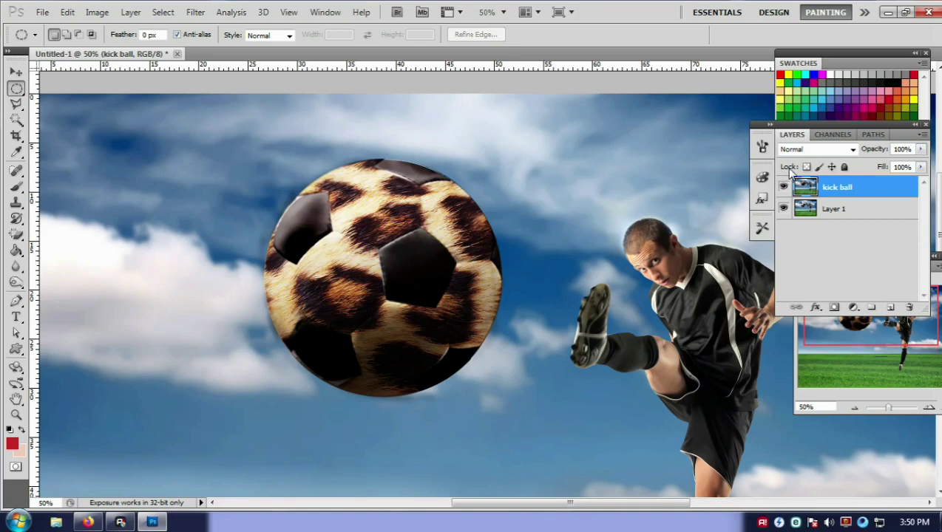
left_click(784, 187)
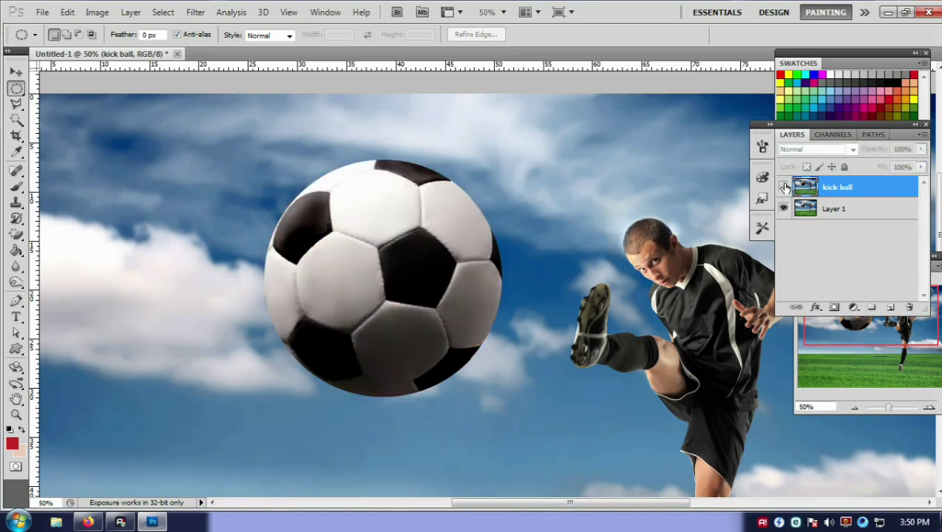
left_click(783, 187)
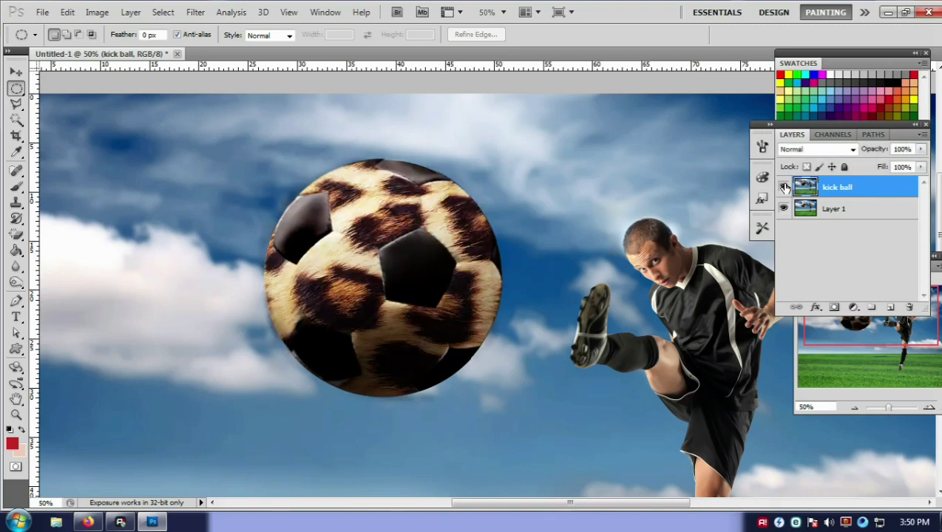
key("ctrl+plus")
key("ctrl+plus")
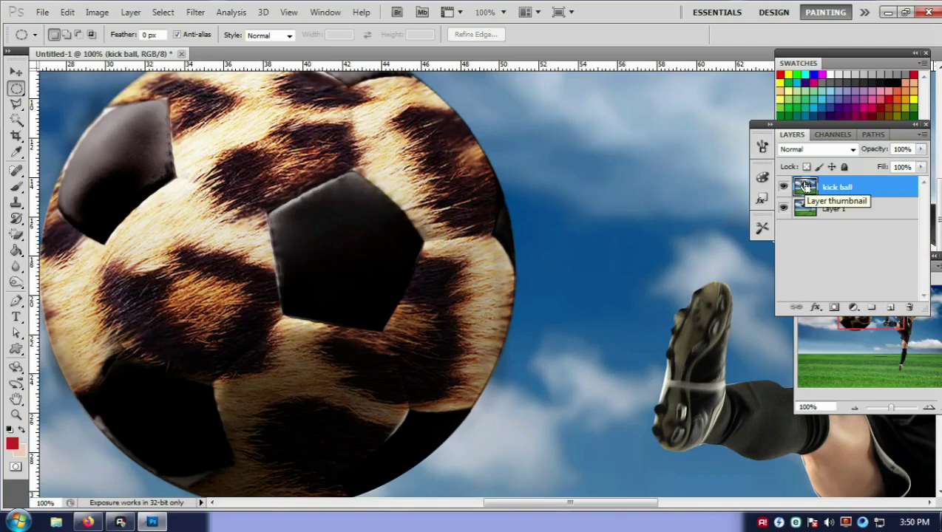
key("ctrl+minus")
key("ctrl+plus")
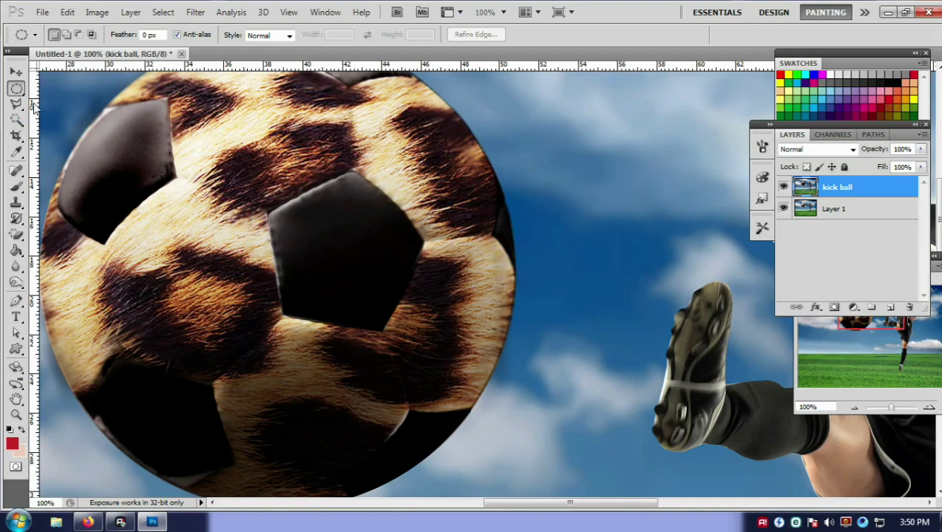
mouse_move(88, 522)
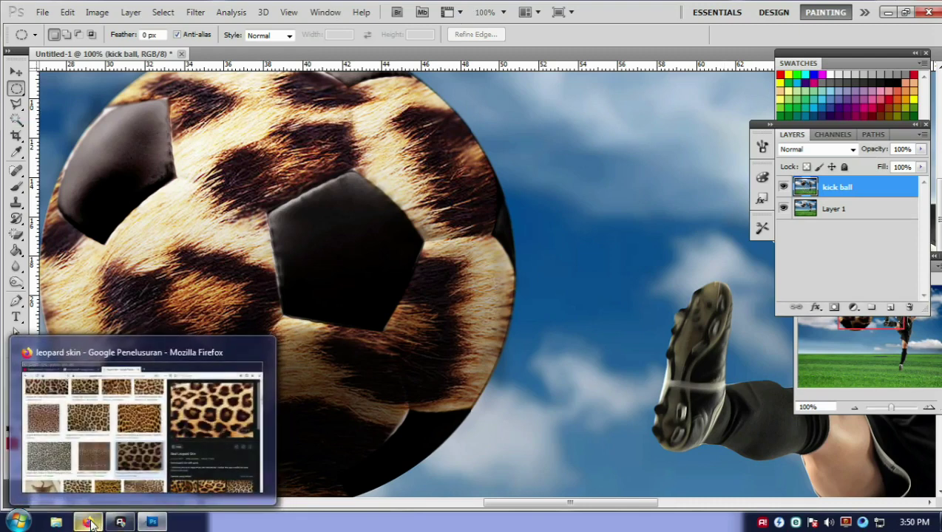
In Firefox's image search, replace the leopard skin query with 'ttail' and search.
left_click(91, 469)
scroll(311, 207, "up", 8)
scroll(288, 175, "up", 2)
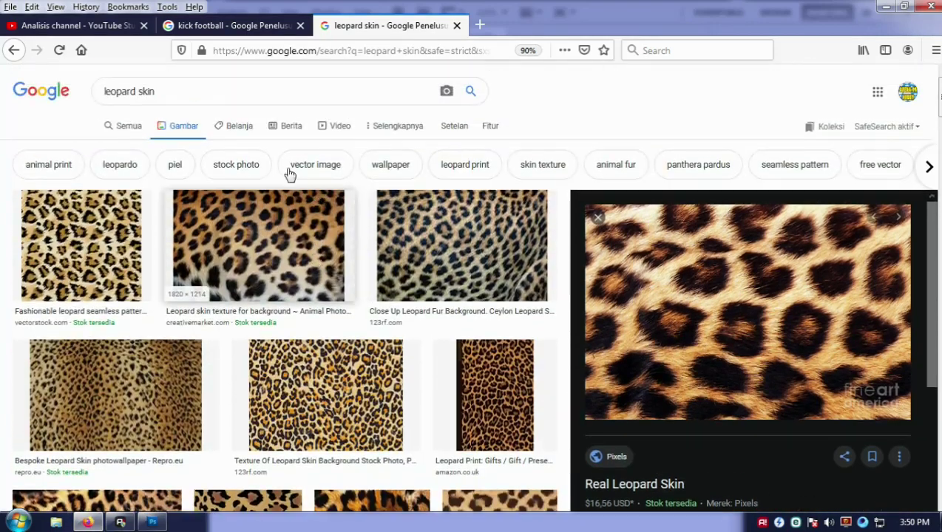
left_click_drag(167, 94, 1, 98)
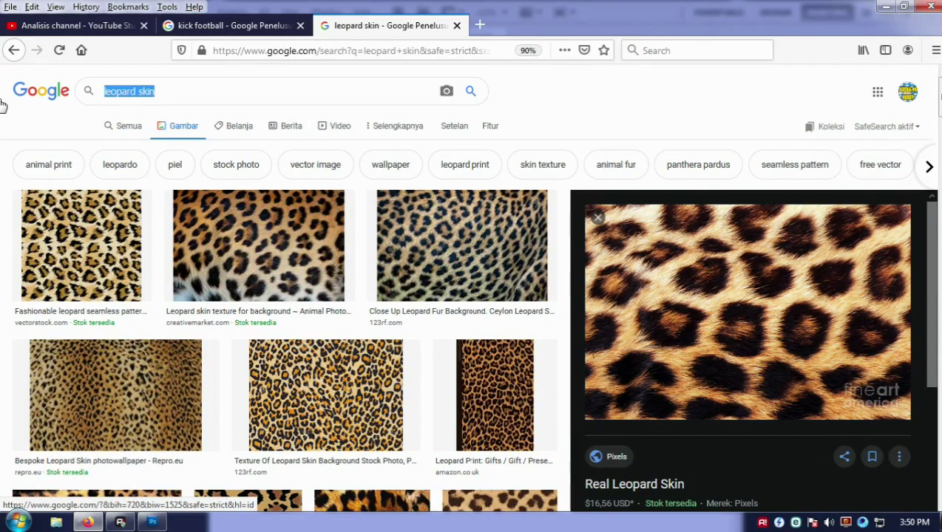
type("ttail")
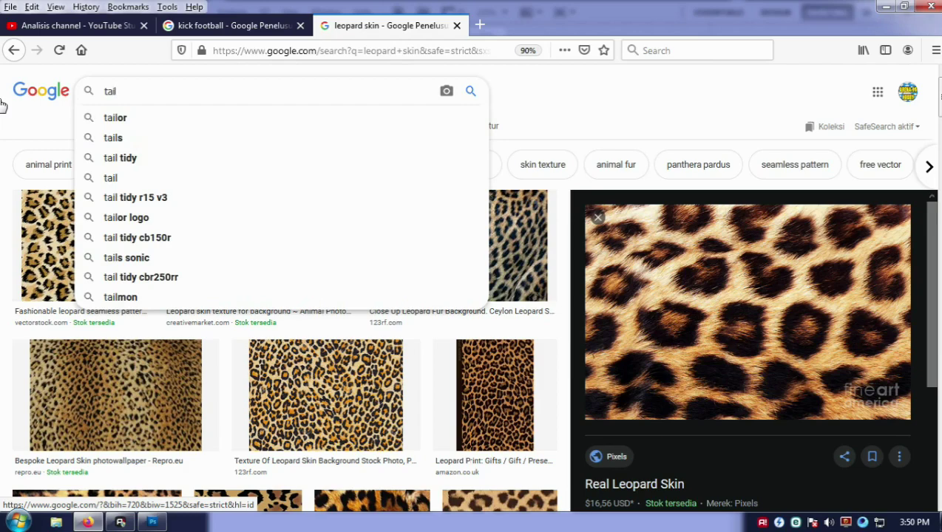
key("Return")
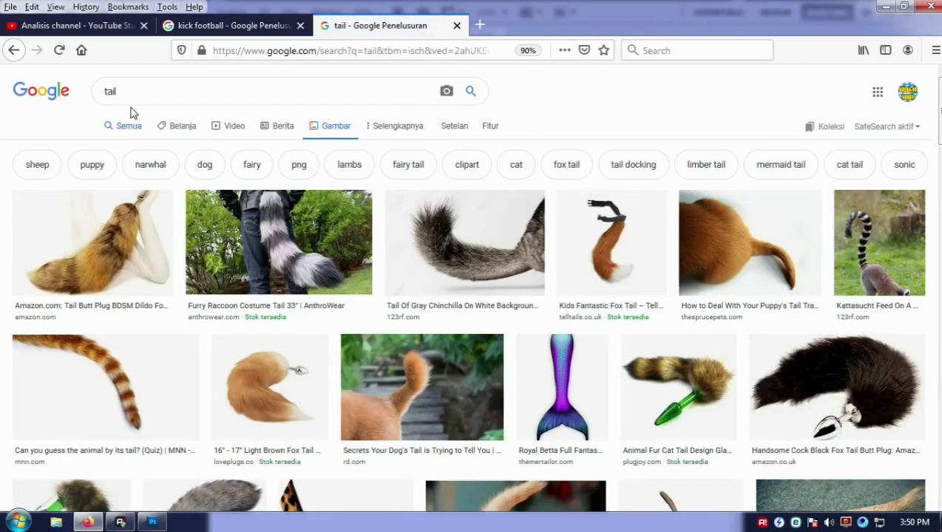
Search Google Images for 'jahit rajut' instead.
left_click(131, 92)
key("ctrl+a")
key("BackSpace")
type("ja")
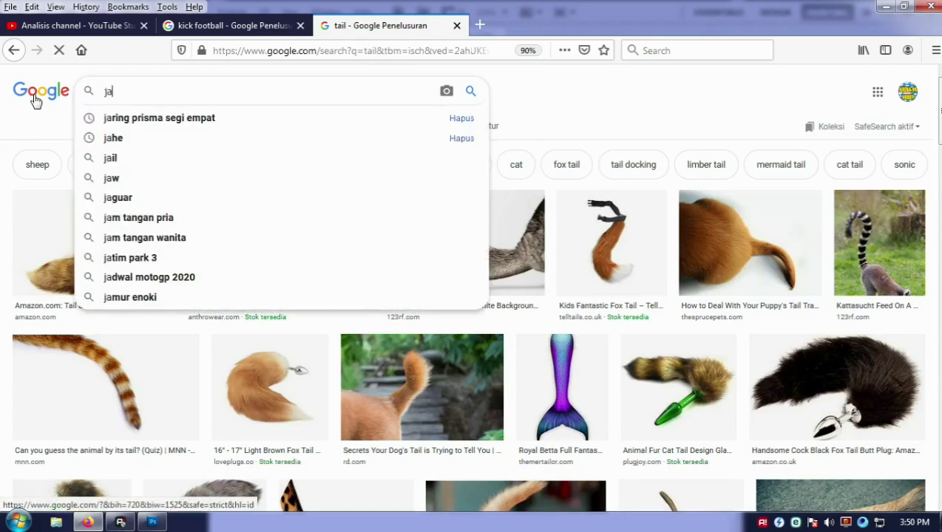
type("hit rajut")
key("Return")
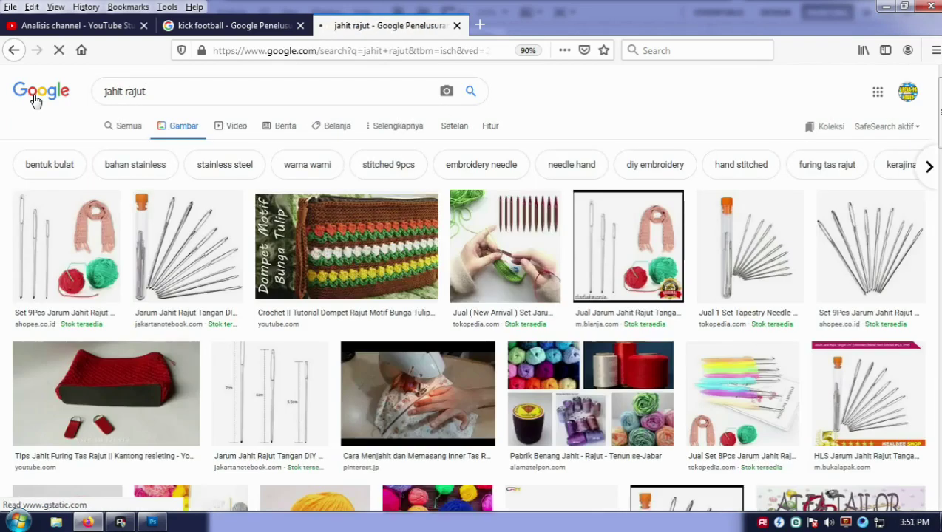
Browse the results, then search for 'rajutan pola' instead.
scroll(157, 323, "down", 3)
scroll(158, 323, "down", 1)
scroll(157, 323, "down", 4)
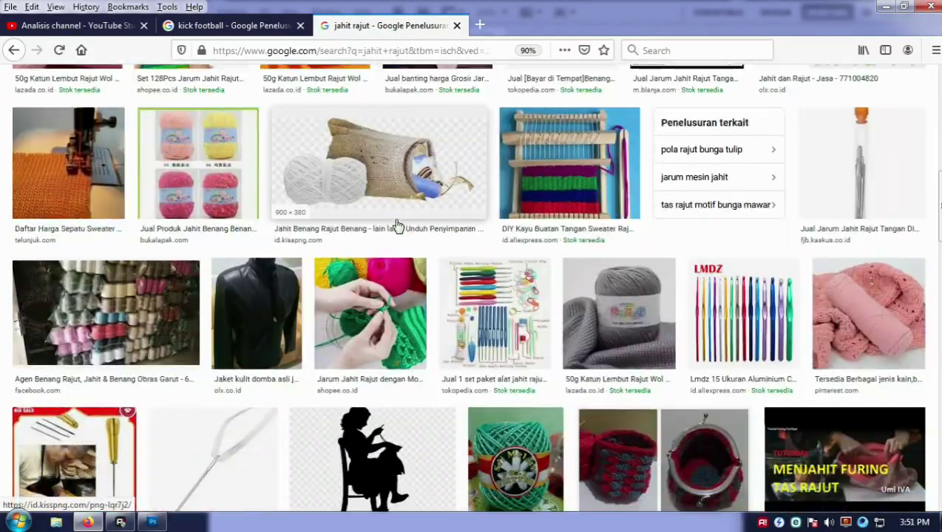
scroll(397, 225, "down", 4)
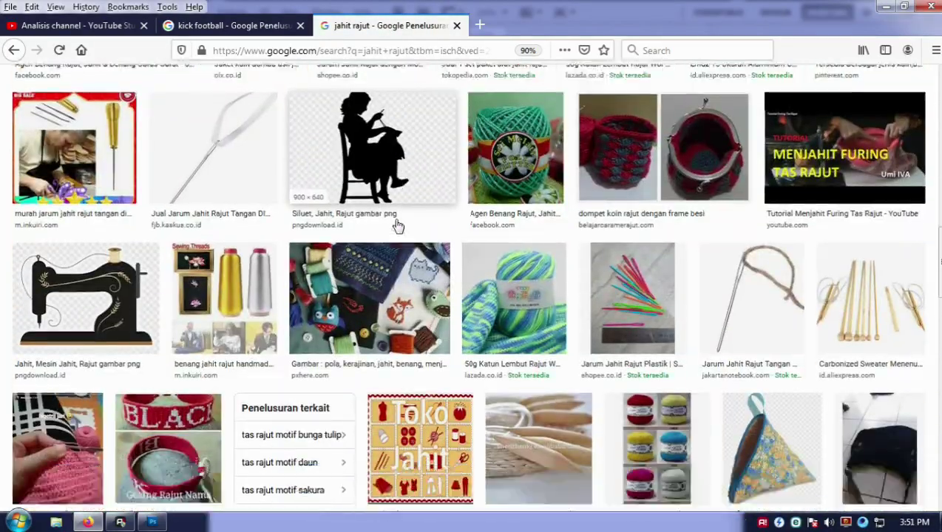
scroll(425, 224, "down", 5)
scroll(414, 207, "up", 5)
scroll(370, 138, "up", 5)
scroll(370, 138, "up", 2)
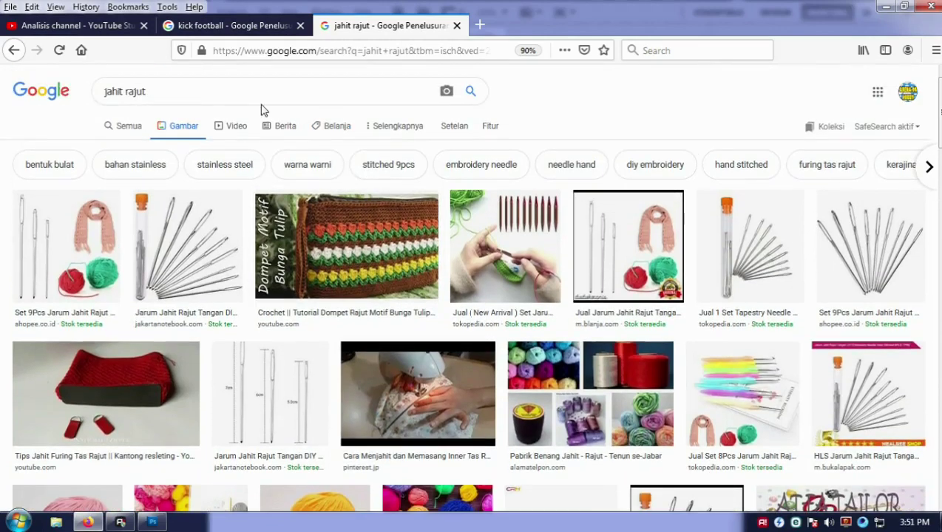
left_click_drag(139, 89, 83, 92)
type("raj")
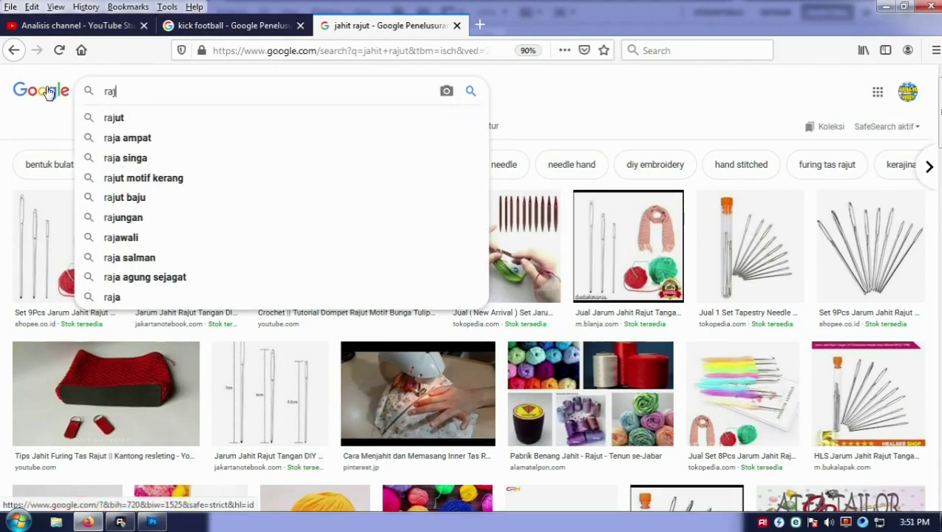
type("utan po")
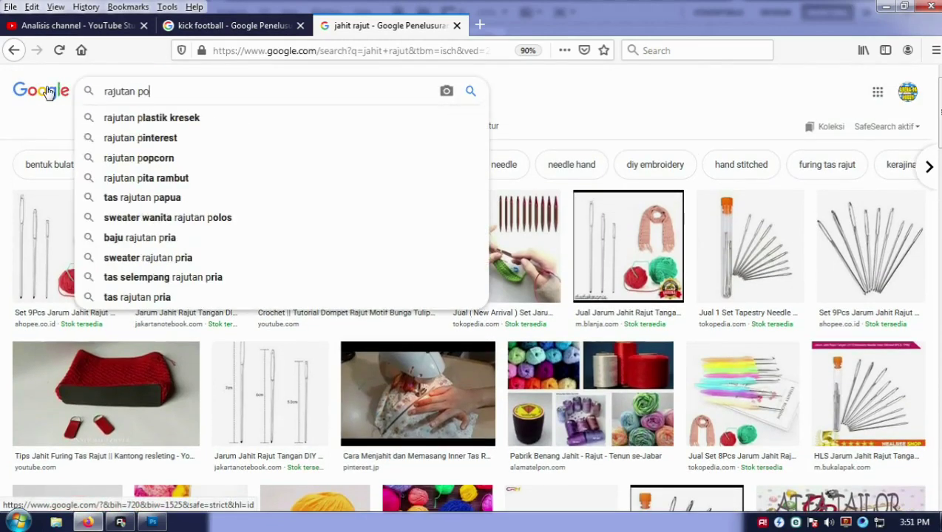
type("la")
key("Return")
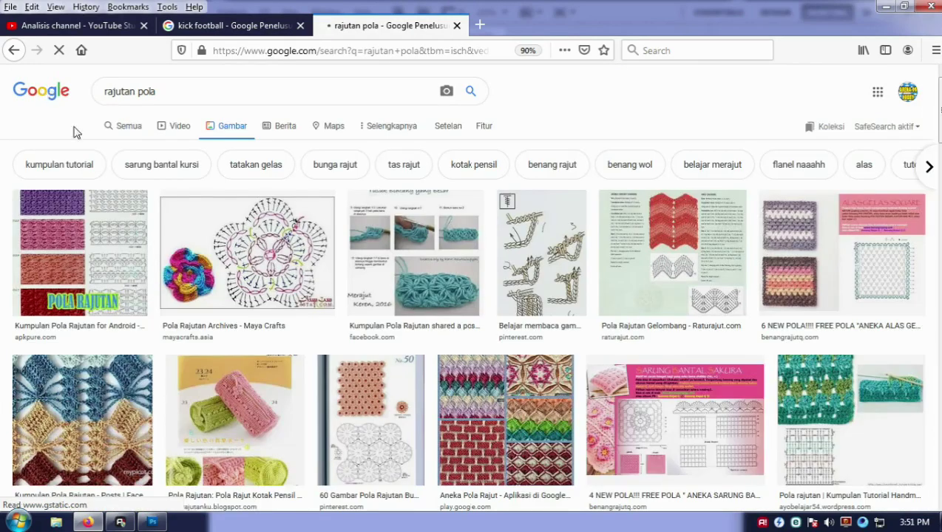
Browse briefly, then search Google Images for 'sol pola rajut'.
scroll(195, 200, "down", 4)
scroll(273, 259, "down", 2)
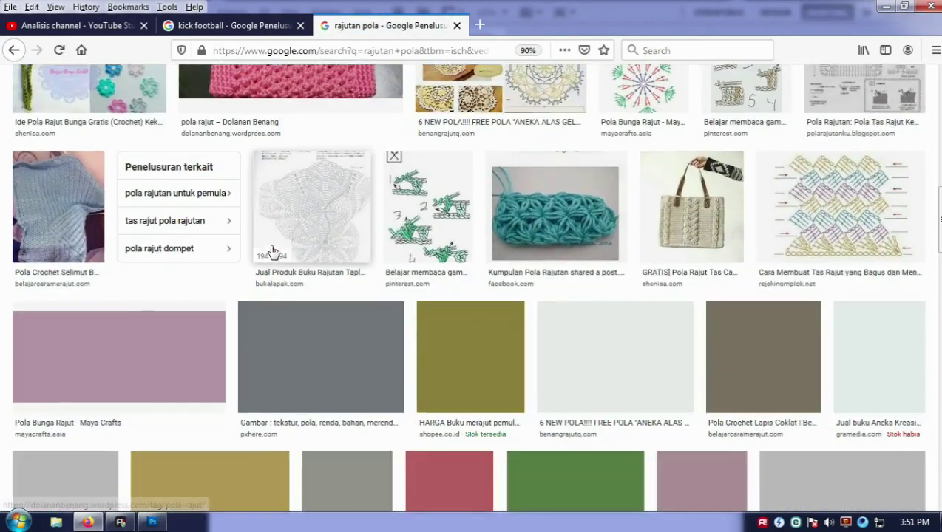
scroll(272, 258, "up", 6)
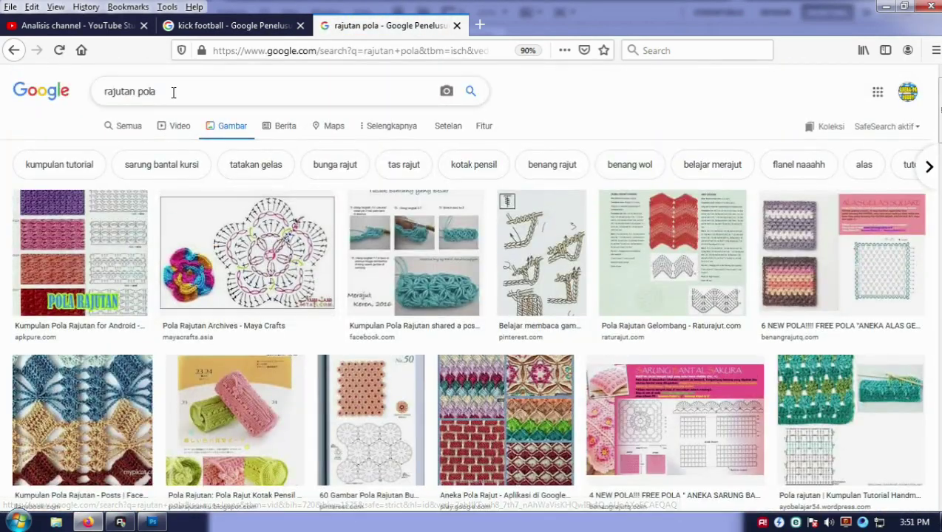
left_click_drag(173, 92, 84, 92)
type("so")
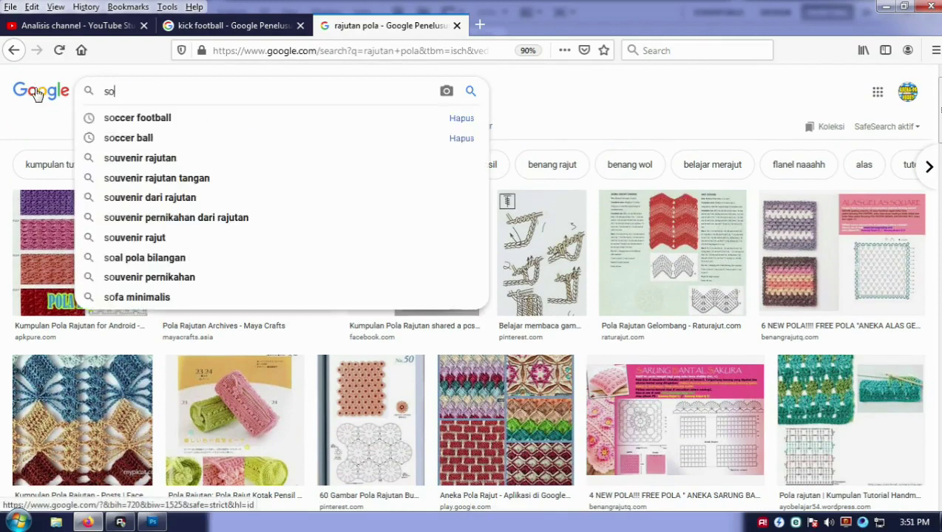
type("l pol")
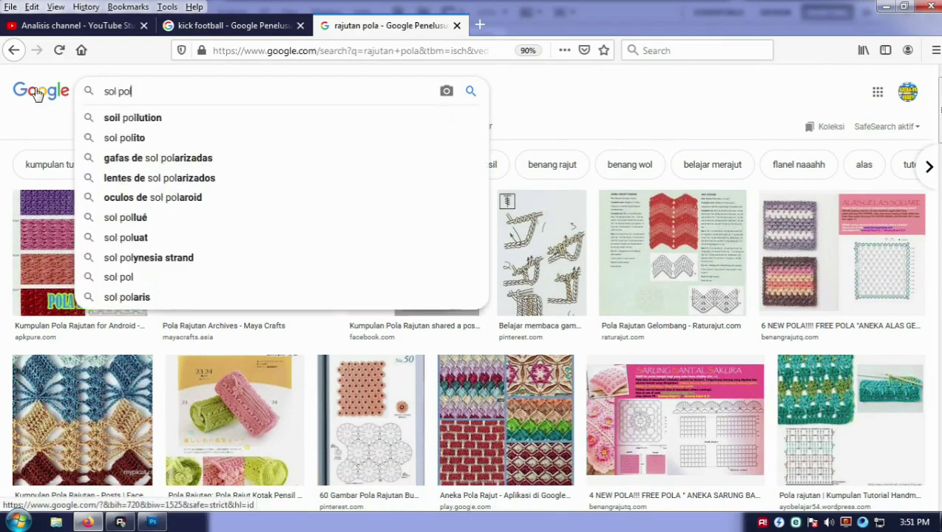
type("a rajut")
key("Return")
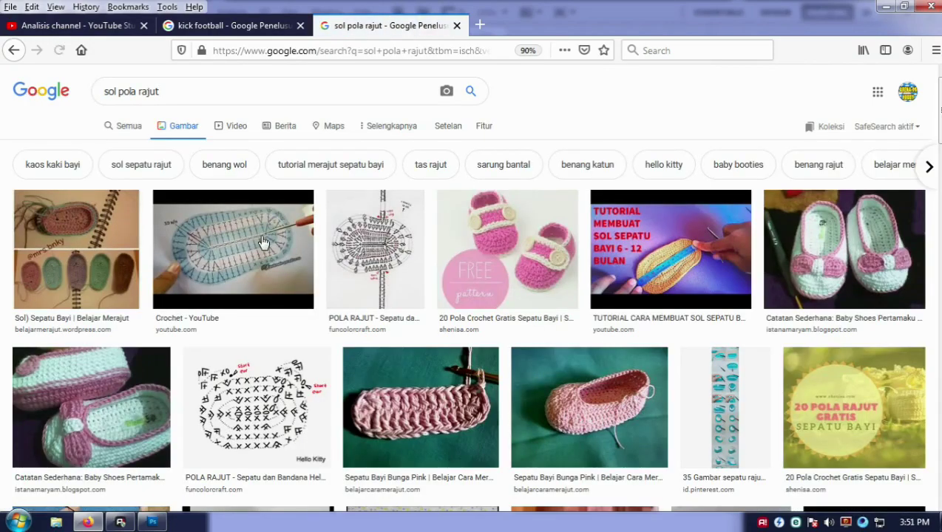
Preview the crochet-soles-on-notebook photo and copy the image.
scroll(266, 251, "down", 4)
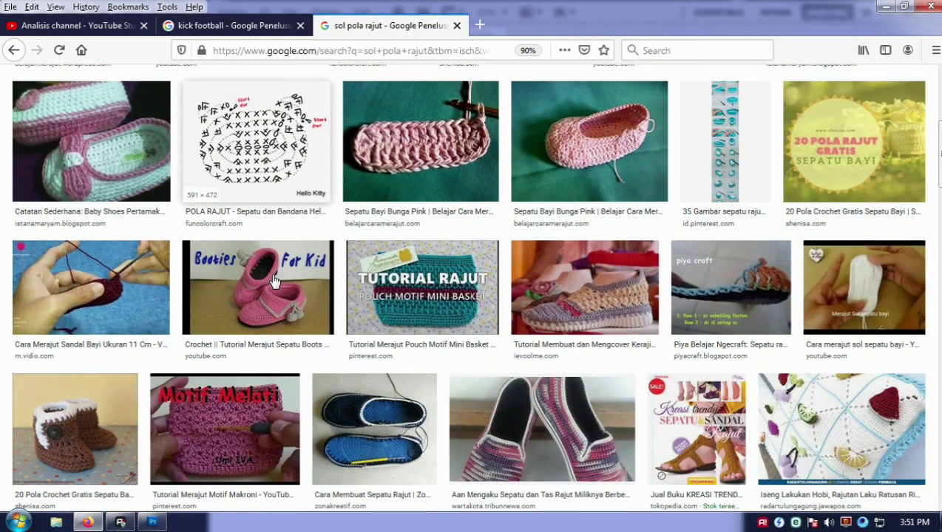
scroll(222, 266, "up", 4)
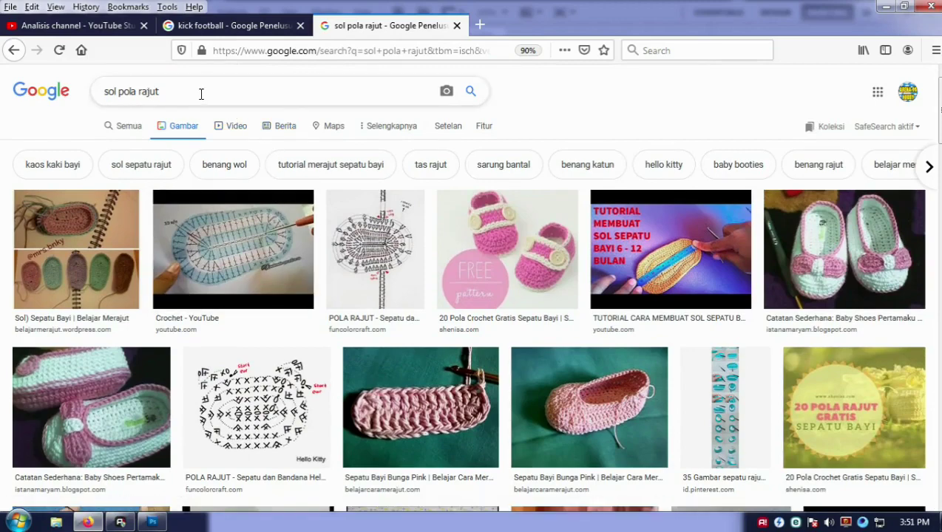
left_click_drag(200, 94, 107, 91)
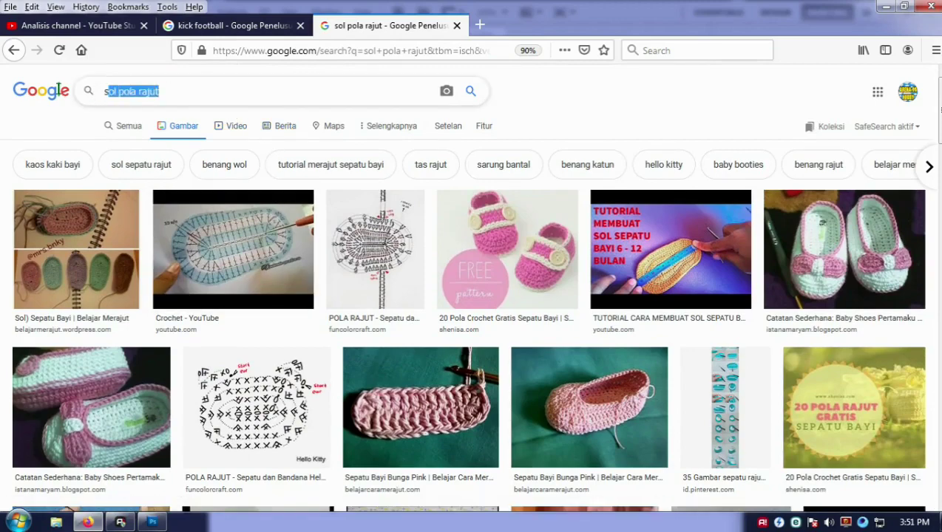
left_click(109, 242)
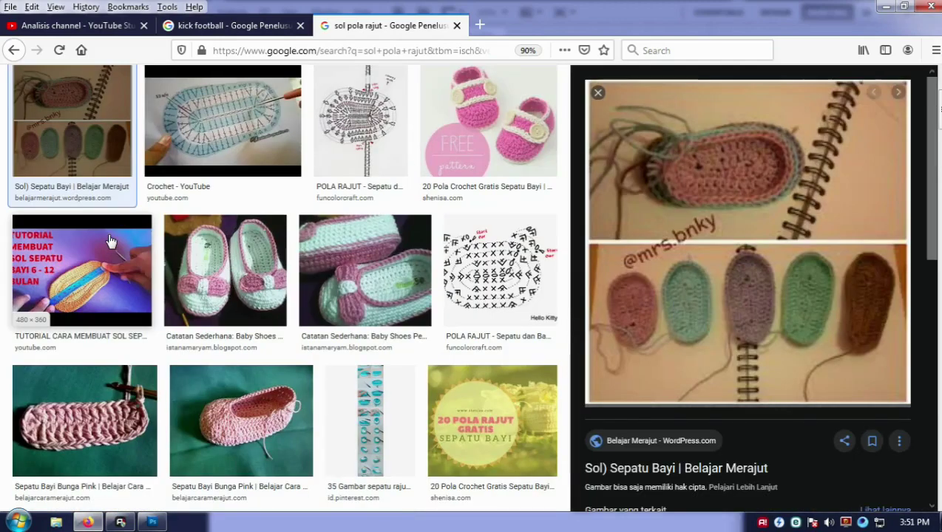
right_click(805, 135)
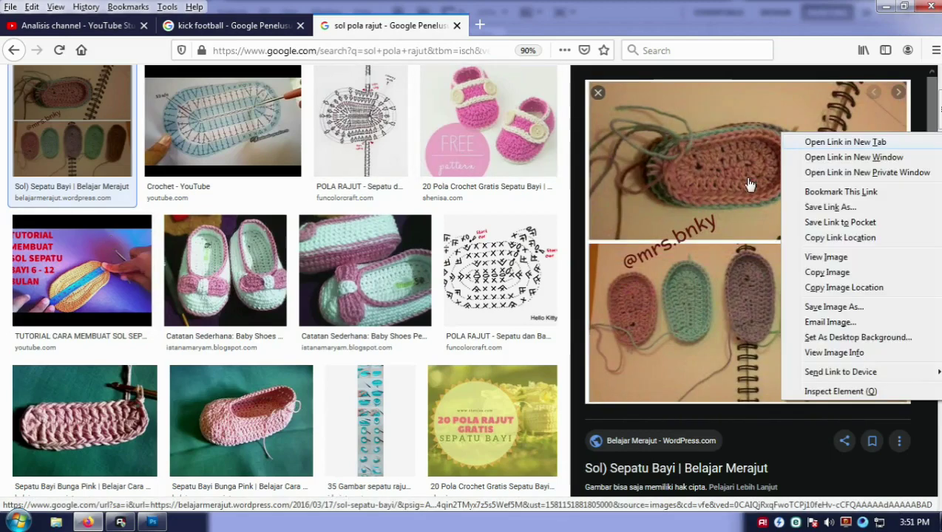
left_click(765, 272)
Back in Photoshop, paste the copied notebook photo as a new layer.
left_click(152, 522)
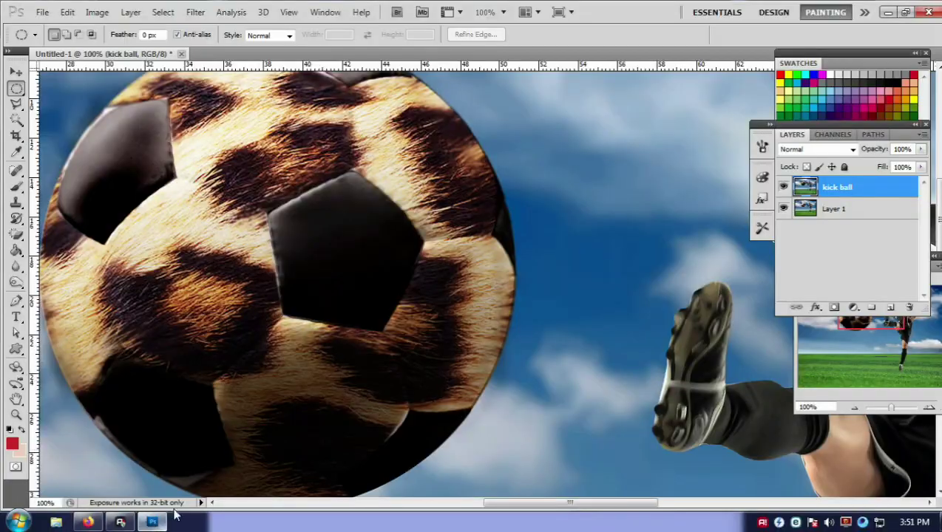
key("ctrl+v")
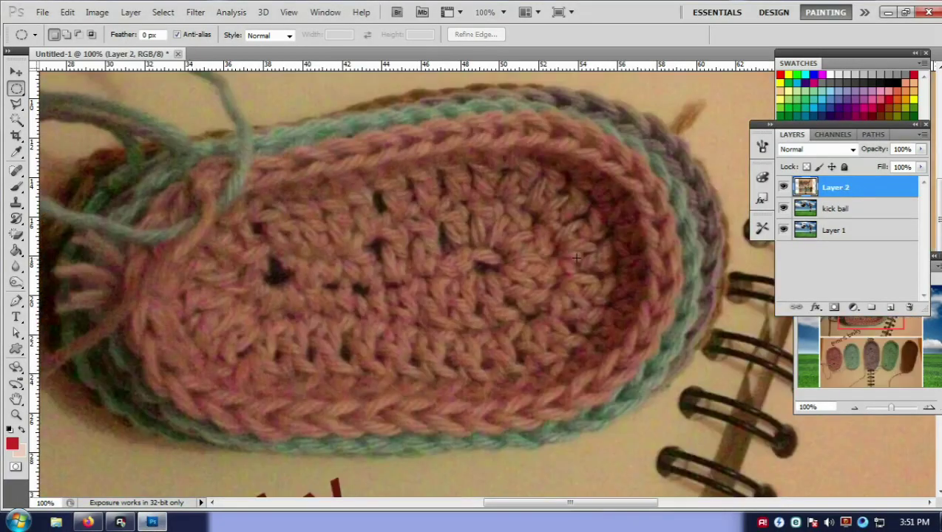
left_click_drag(576, 503, 680, 503)
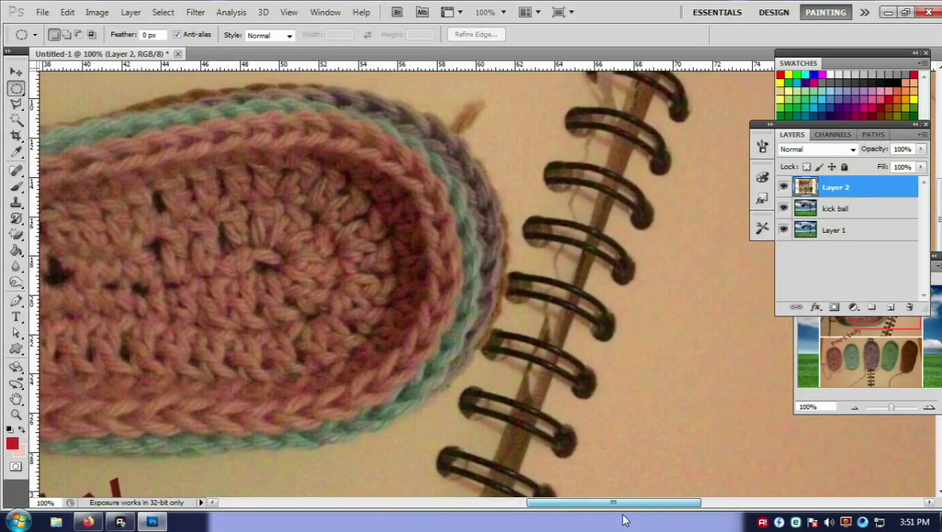
left_click_drag(583, 432, 539, 397)
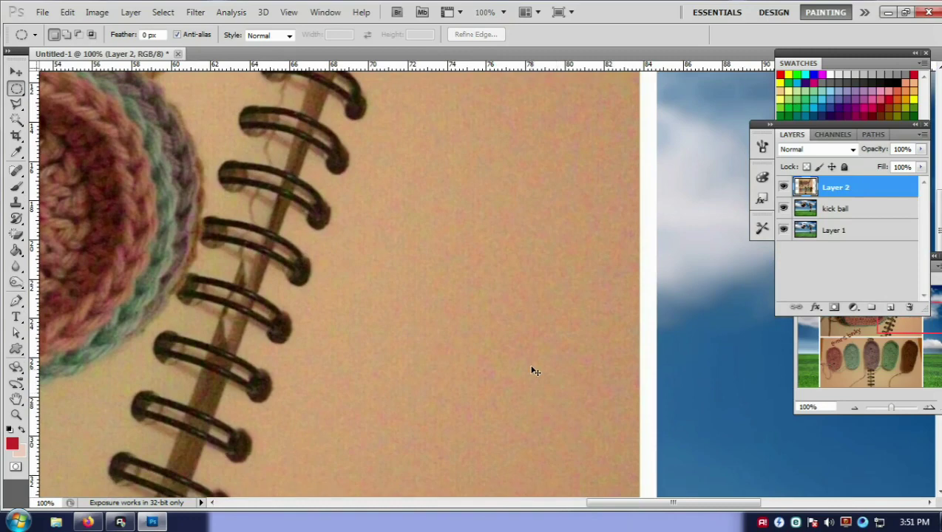
scroll(535, 371, "down", 1)
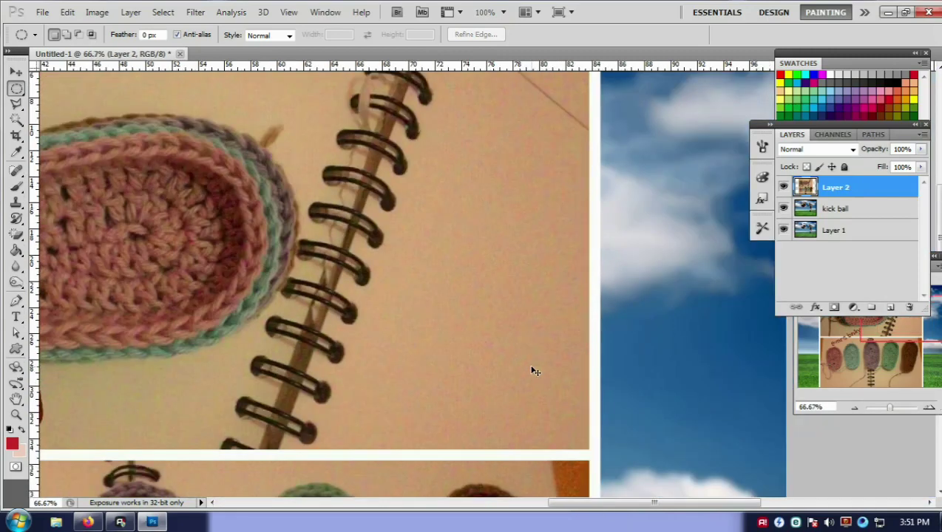
Outline a narrow strip of the spiral binding with the Polygonal Lasso.
left_click(16, 104)
left_click(51, 120)
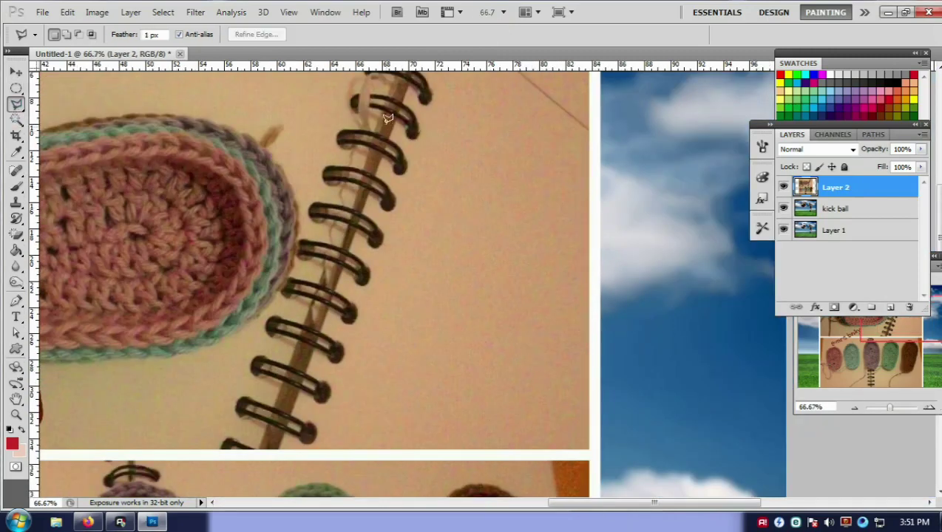
left_click(434, 90)
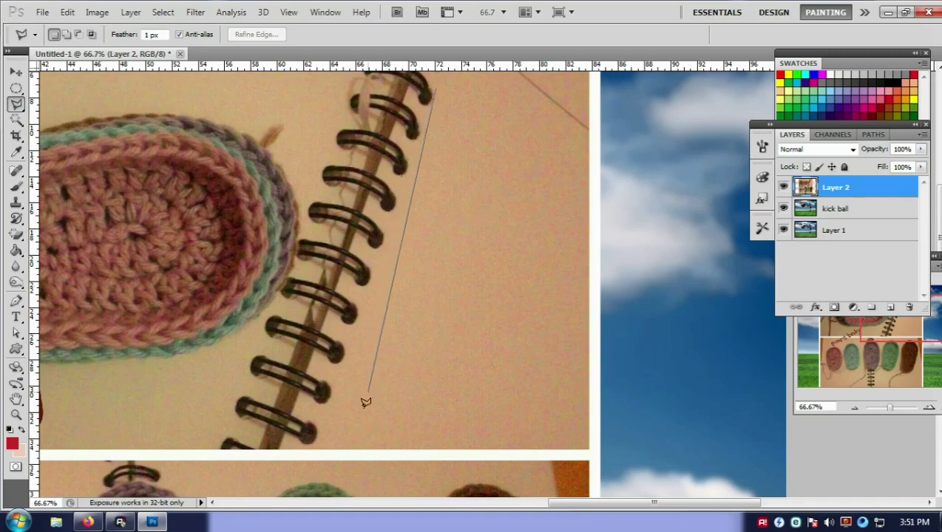
left_click(317, 443)
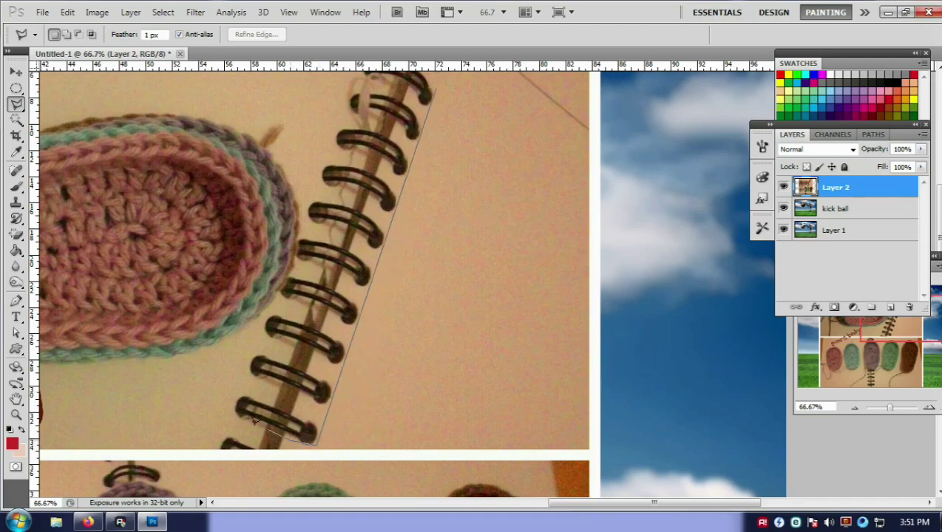
left_click(225, 414)
left_click(312, 178)
scroll(326, 155, "up", 5)
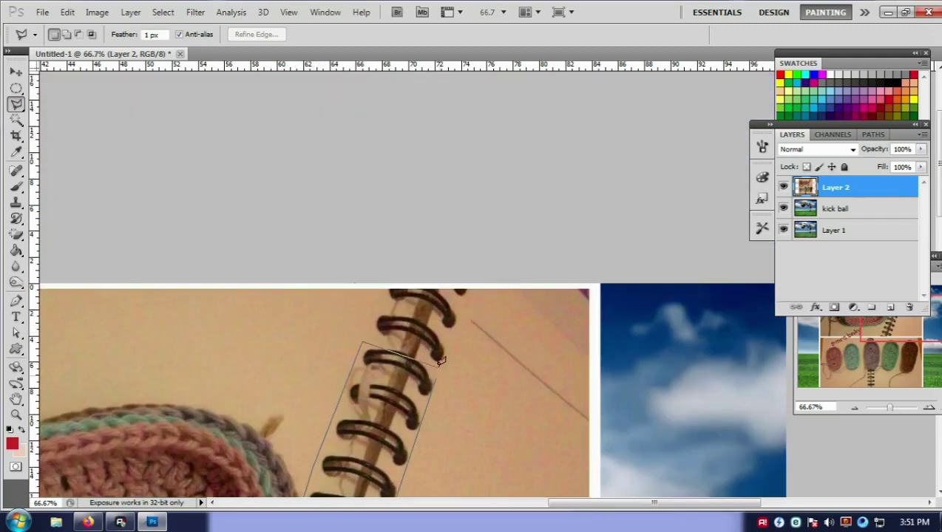
left_click(440, 357)
left_click(441, 363)
Invert the selection and delete everything outside the spiral strip.
left_click(162, 12)
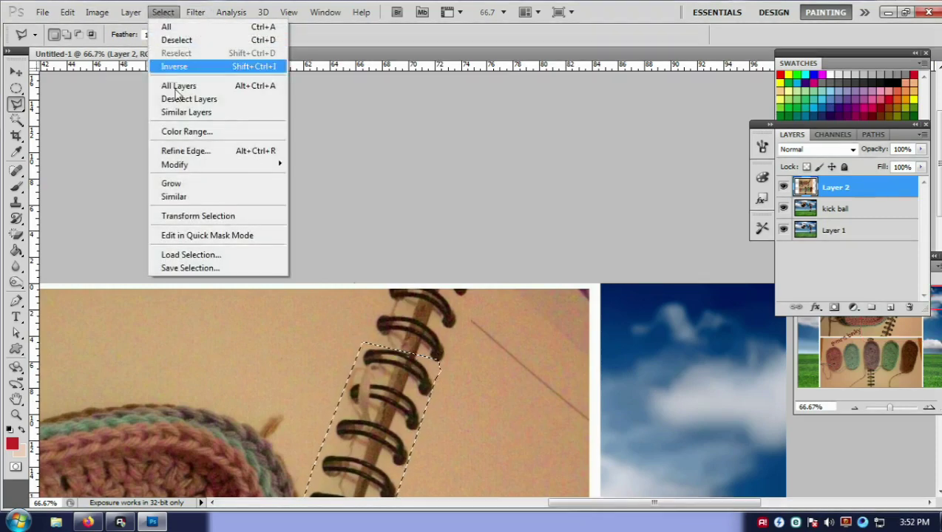
left_click(175, 66)
key("Delete")
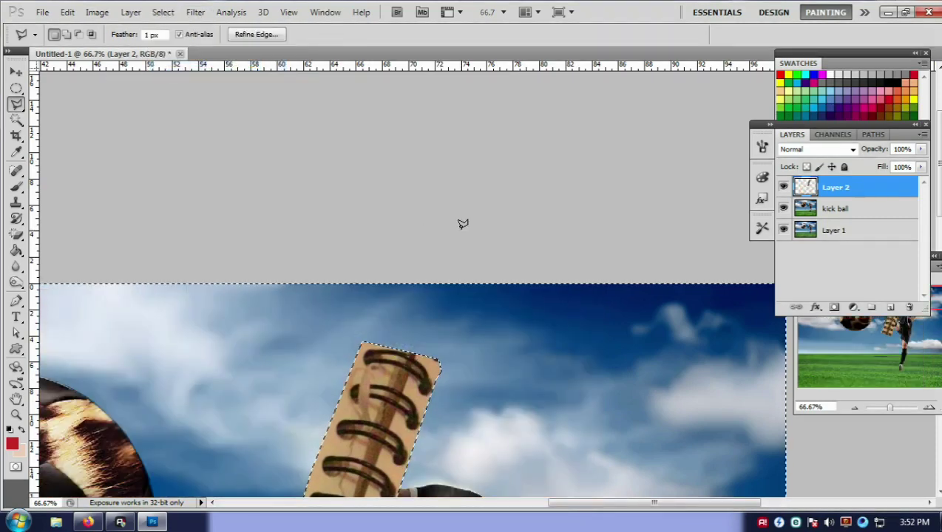
Zoom in and Magic Wand-select the strip's beige paper, retrying after a tolerance edit.
key("ctrl+d")
key("ctrl+minus")
key("ctrl+minus")
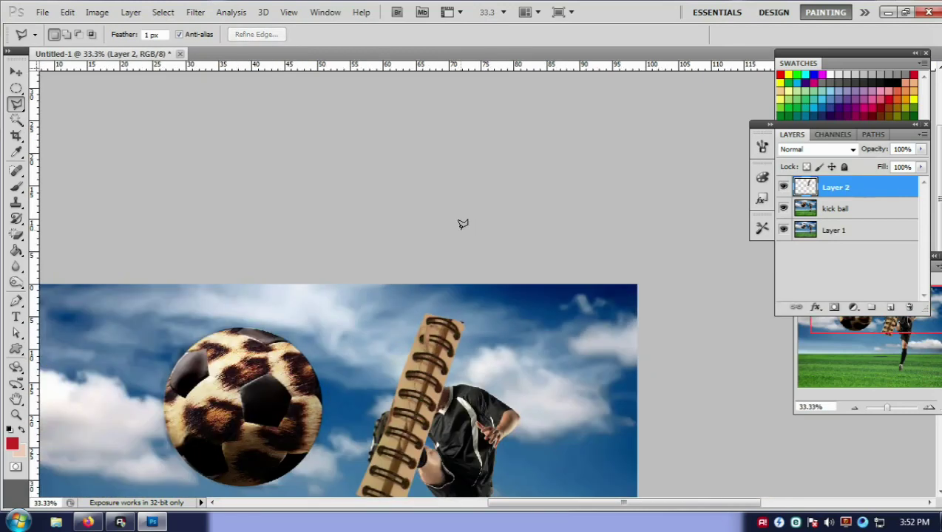
key("ctrl+plus")
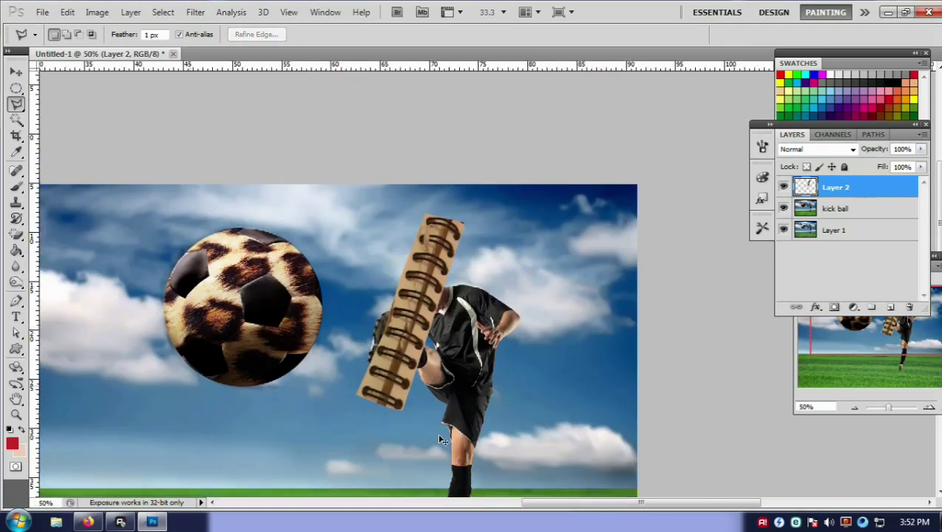
key("ctrl+plus")
key("ctrl+plus")
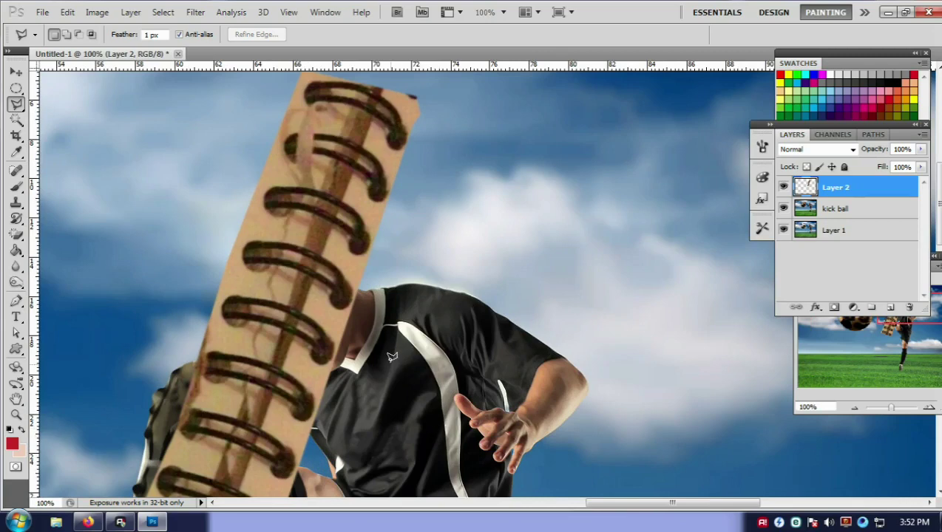
scroll(390, 356, "down", 3)
scroll(390, 356, "down", 2)
left_click(16, 118)
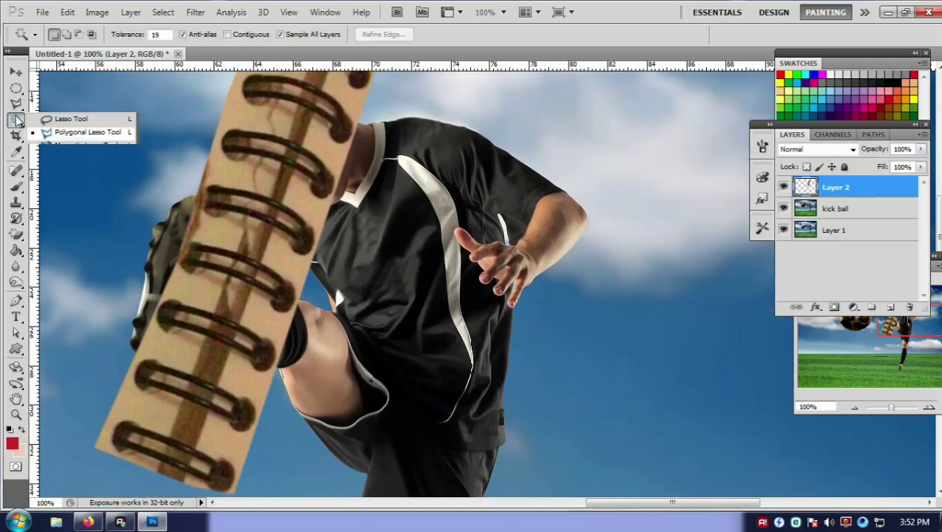
left_click(62, 134)
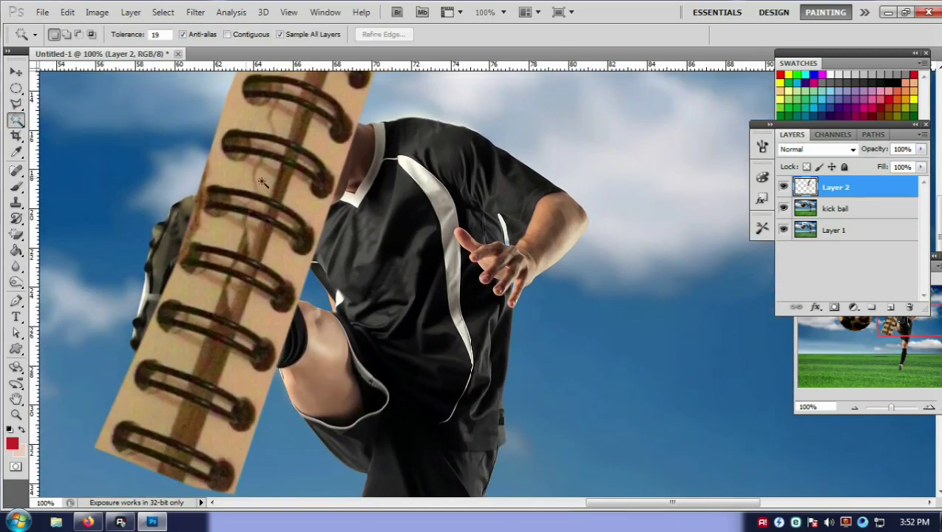
left_click(302, 199)
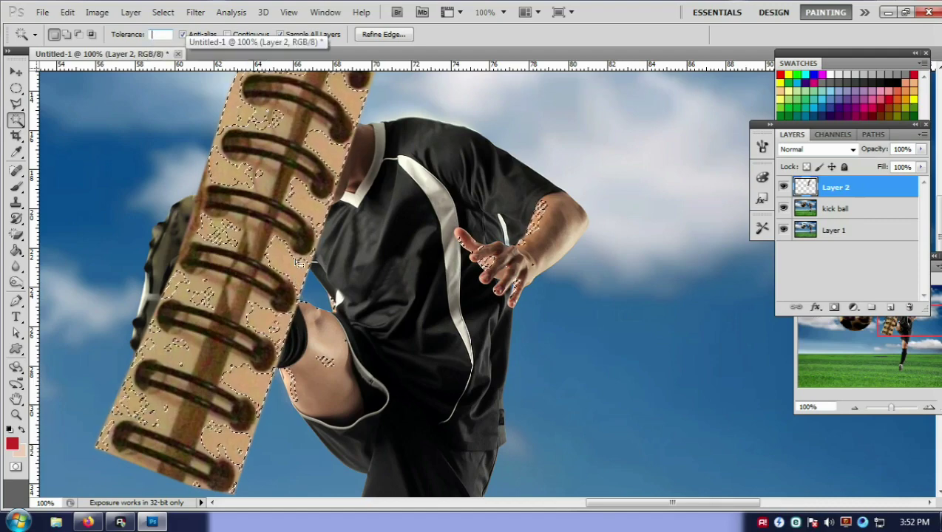
type("19")
left_click(327, 259)
left_click(476, 207)
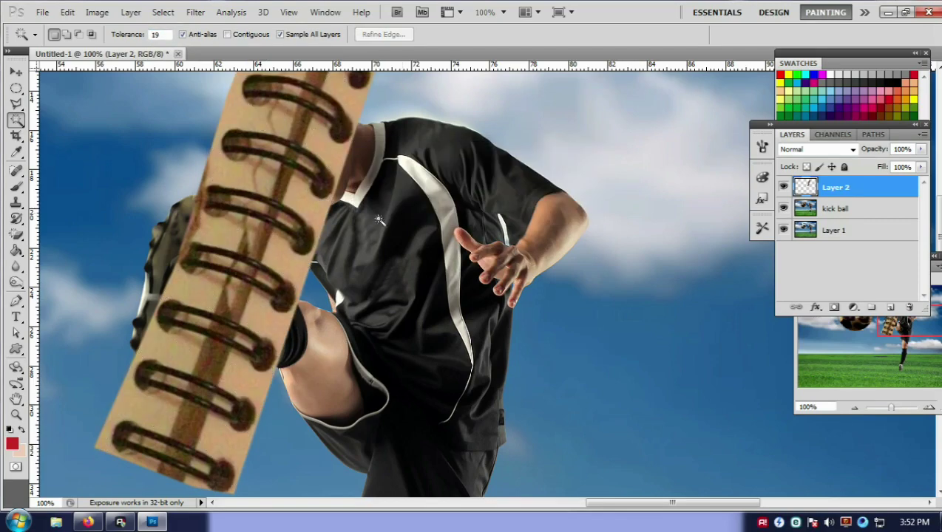
left_click(288, 267)
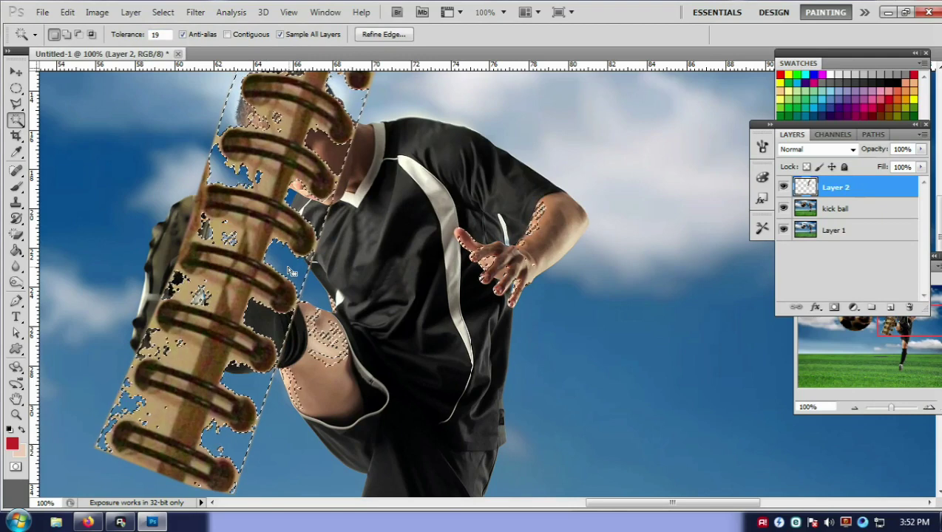
key("ctrl+d")
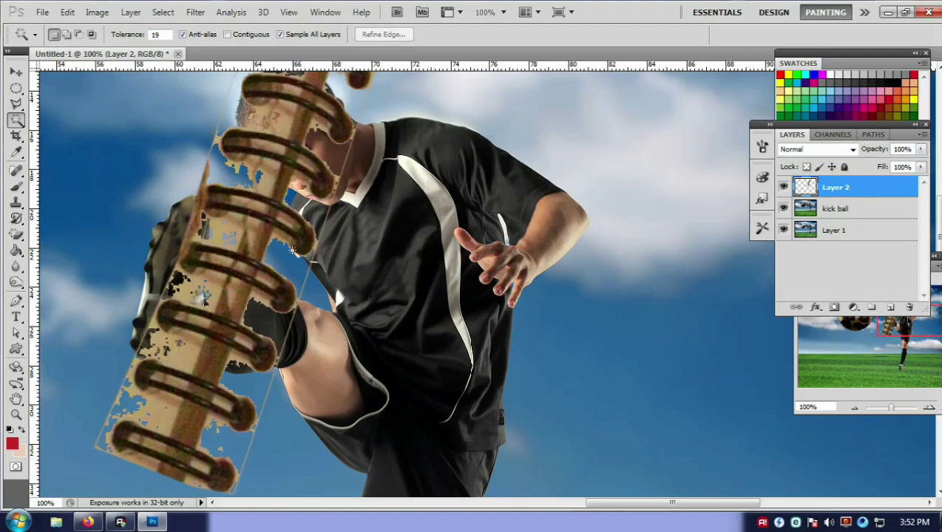
Hide kick ball and Layer 1, delete the beige background, then undo the last step.
key("ctrl+minus")
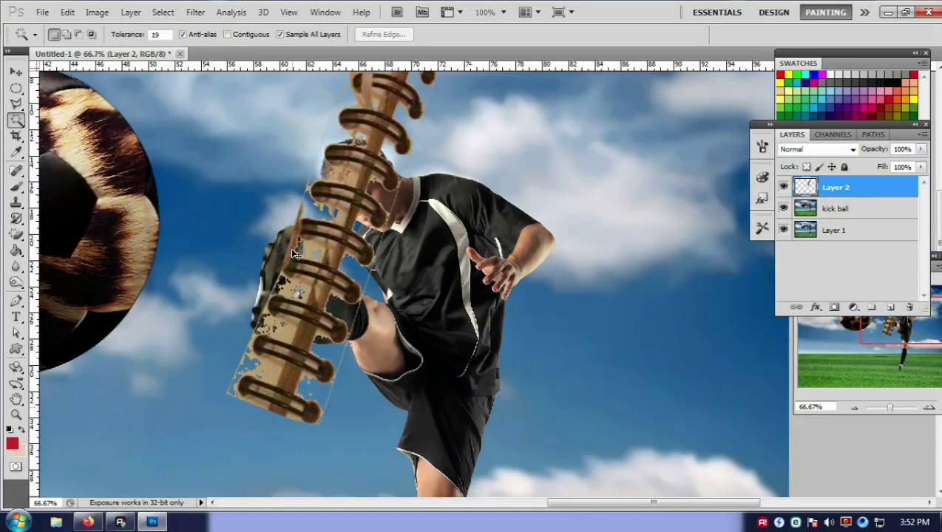
key("ctrl+minus")
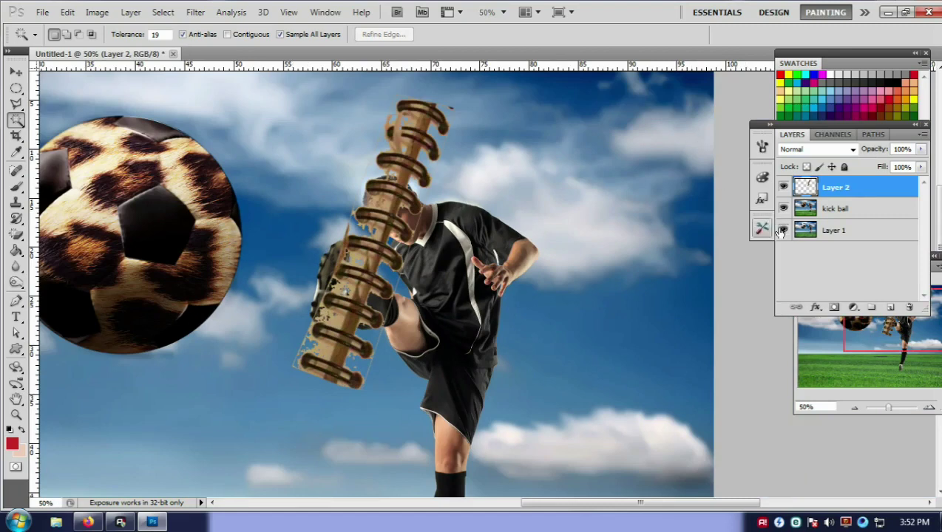
left_click(783, 230)
left_click(783, 209)
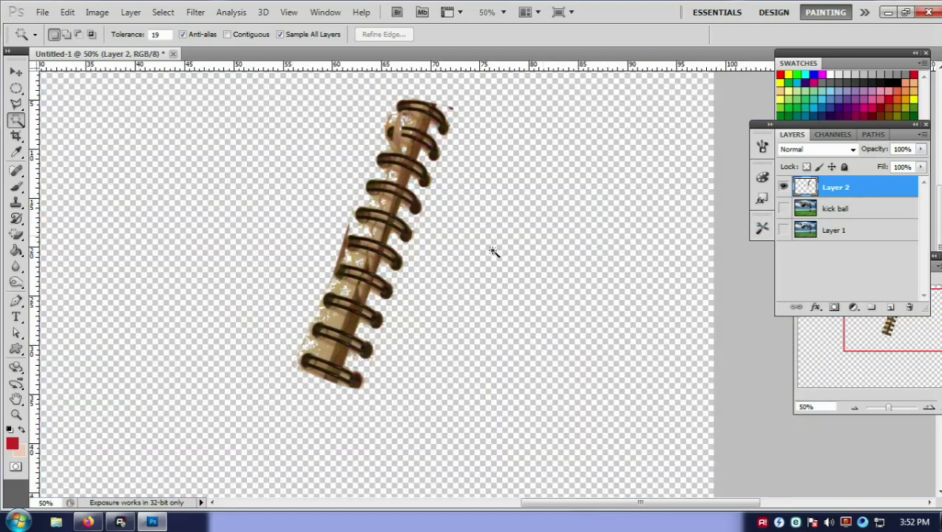
left_click(335, 324)
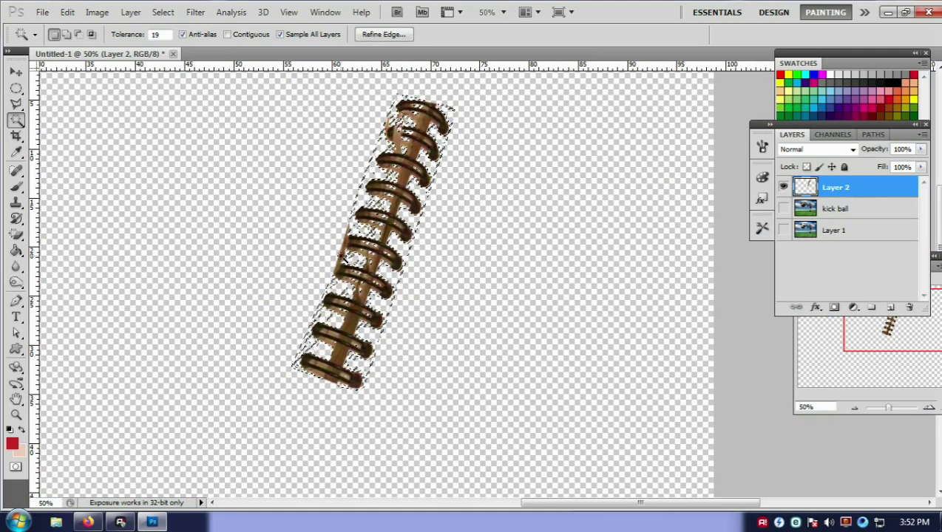
key("Delete")
key("ctrl+d")
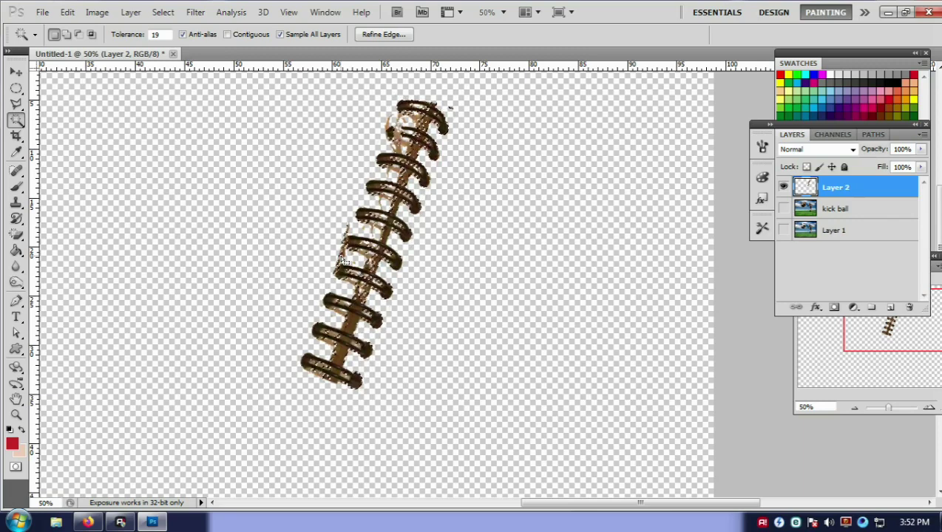
key("ctrl+z")
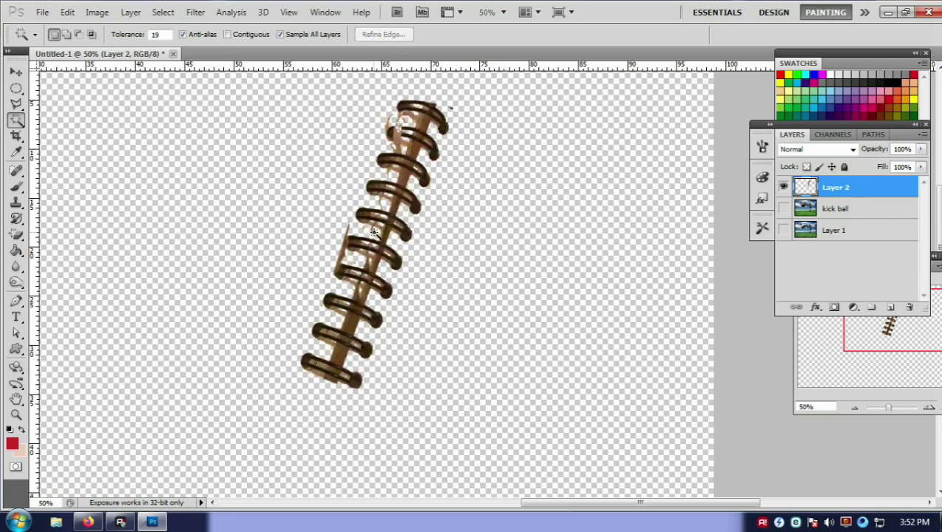
key("ctrl+plus")
key("ctrl+plus")
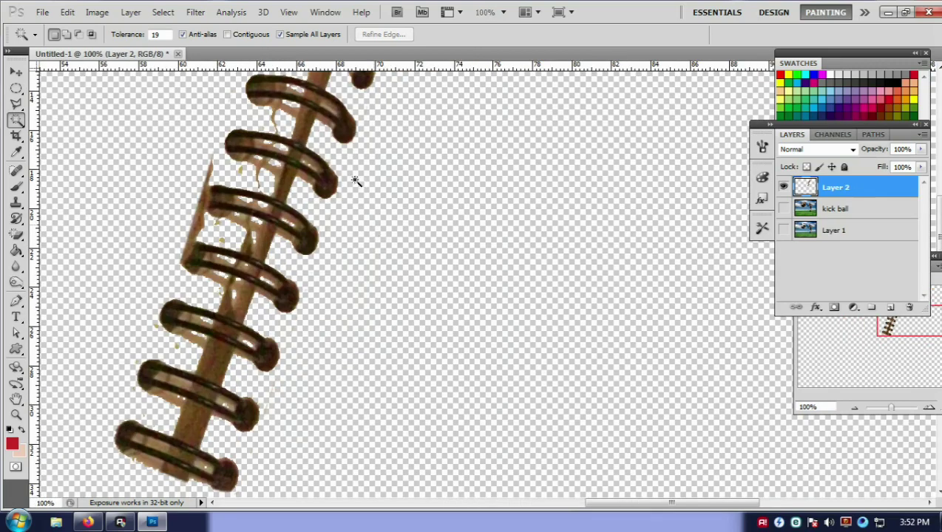
Show the History panel, step back to the earlier Magic Wand state, and deselect.
left_click(325, 12)
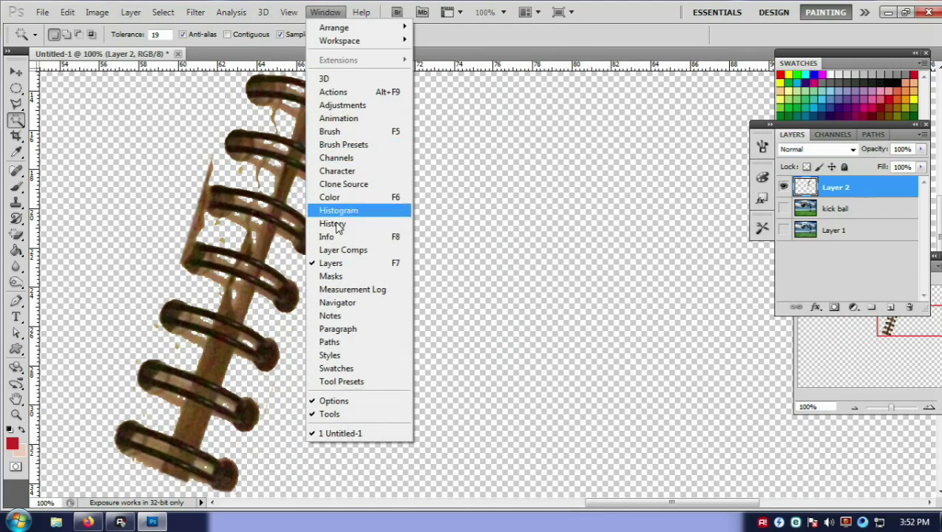
left_click(332, 224)
left_click(834, 195)
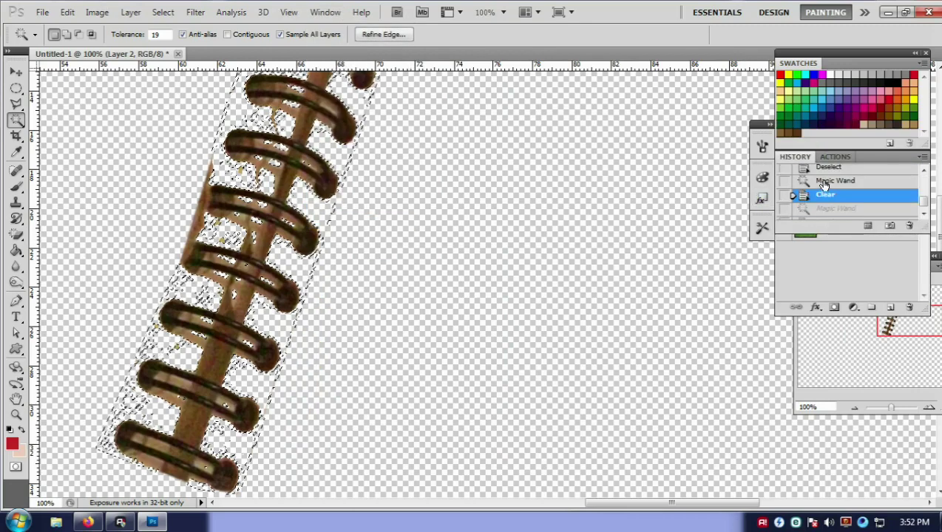
left_click(802, 182)
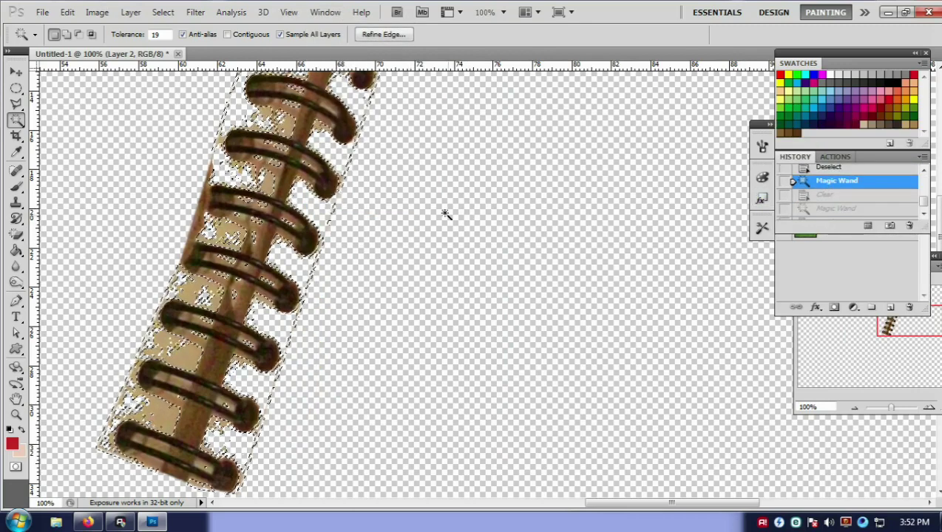
key("ctrl+d")
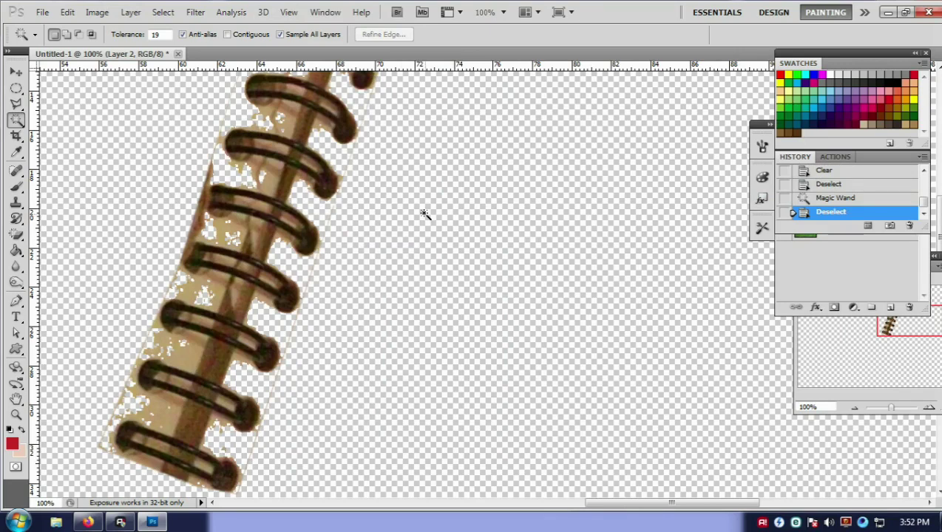
left_click(16, 105)
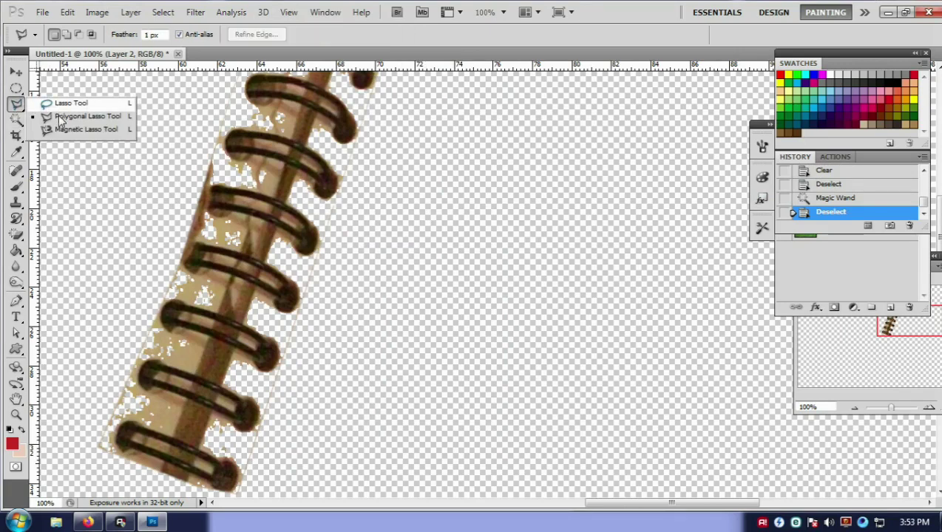
Cut away the first two beige scraps beside the rings using Polygonal Lasso outlines.
left_click(62, 112)
left_click(201, 209)
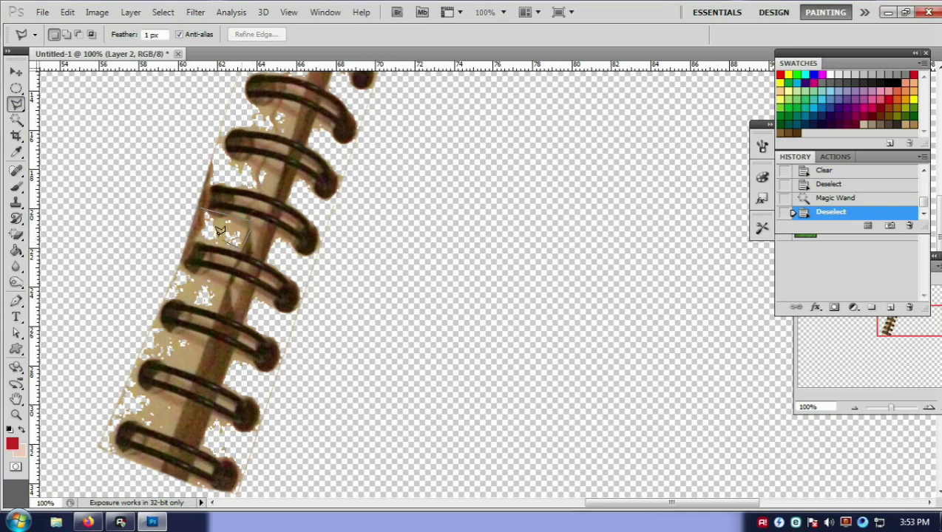
left_click(183, 235)
left_click(191, 203)
key("Delete")
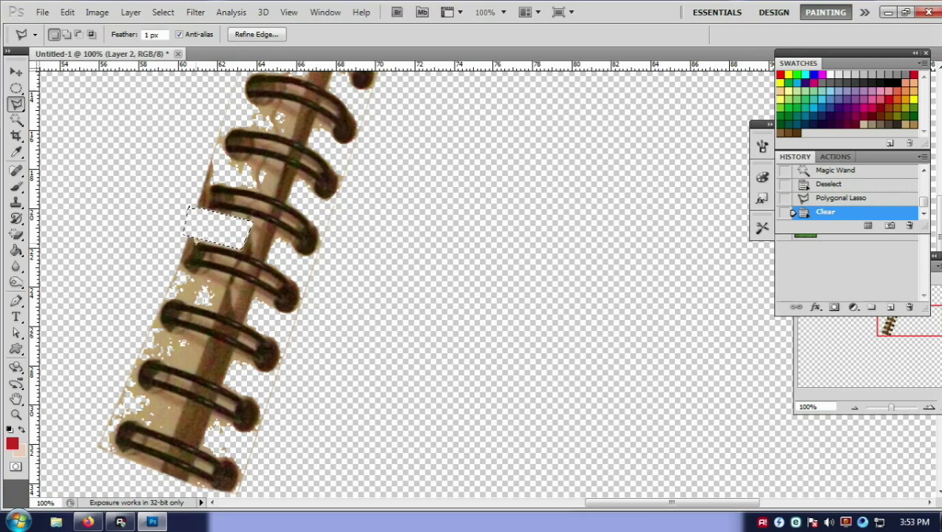
key("ctrl+d")
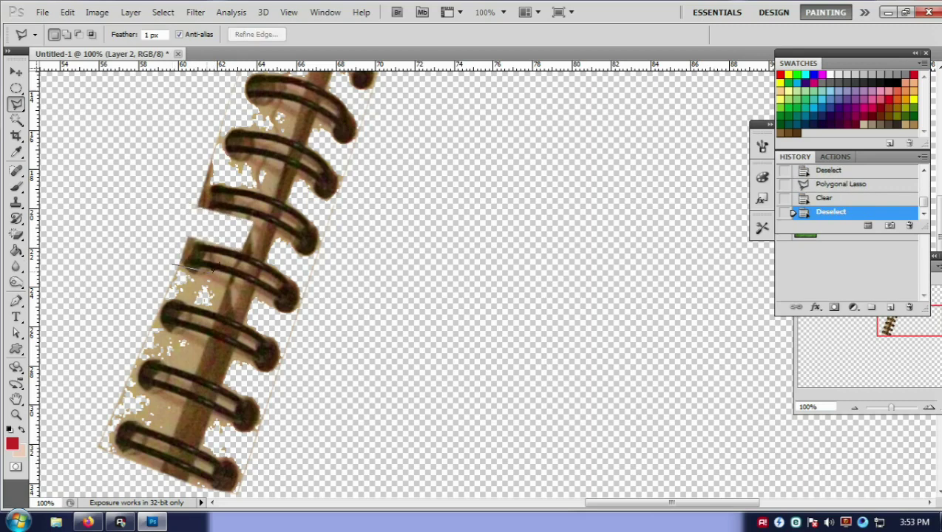
left_click(209, 303)
left_click(158, 289)
left_click(176, 260)
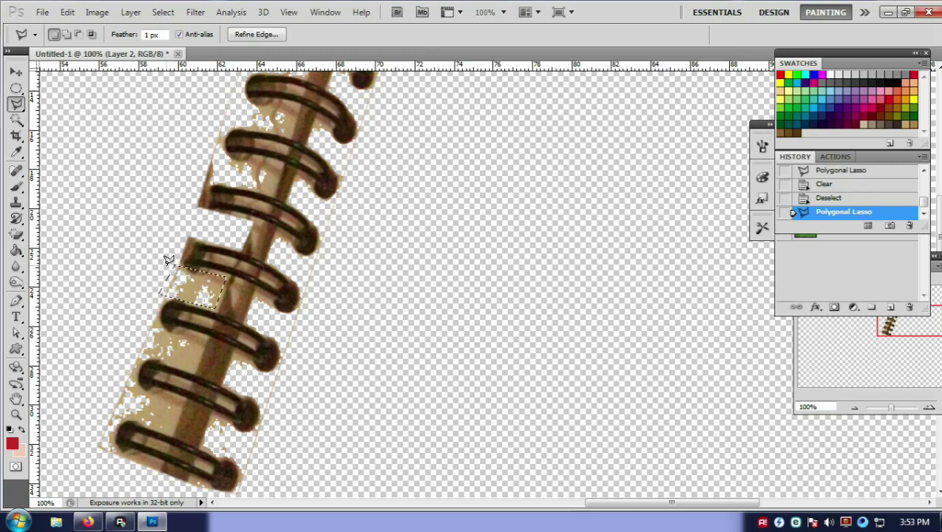
key("Delete")
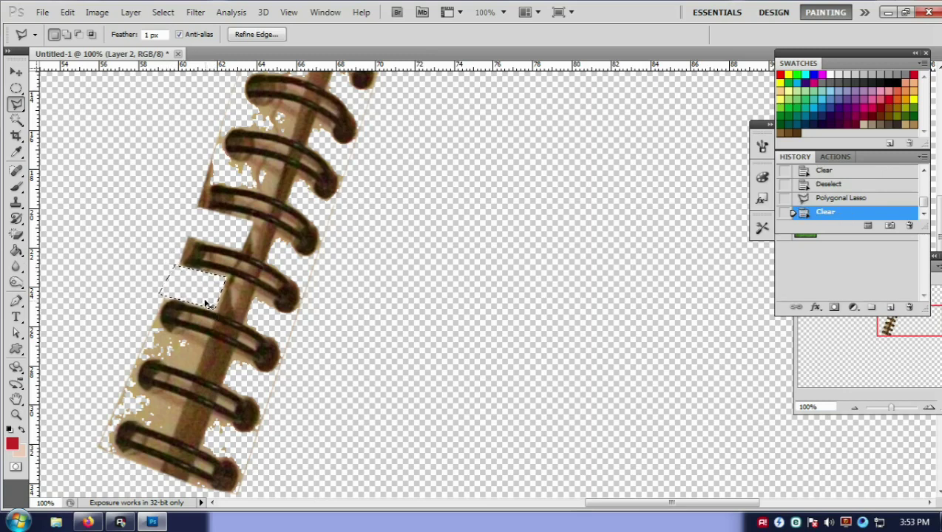
key("ctrl+d")
Cut away the beige scraps between the lower rings and at the bottom-left.
left_click(148, 321)
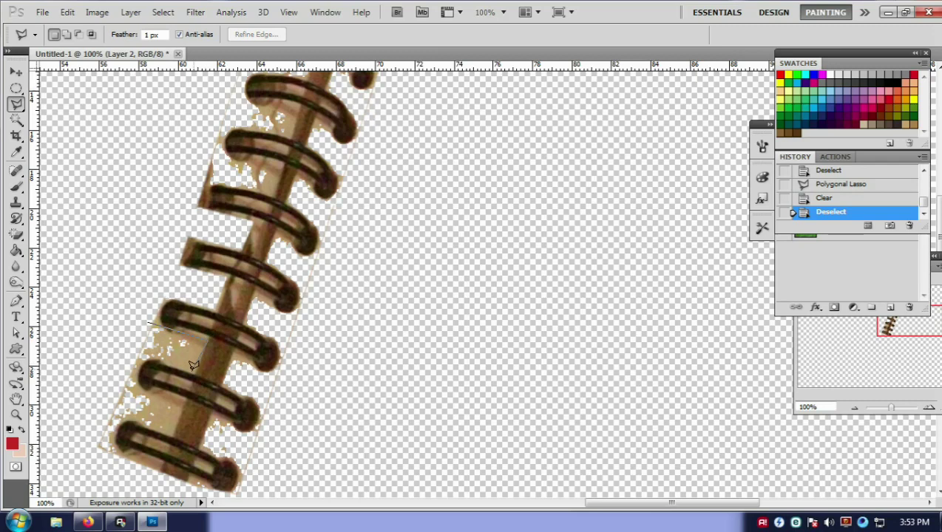
left_click(198, 367)
left_click(138, 351)
left_click(147, 316)
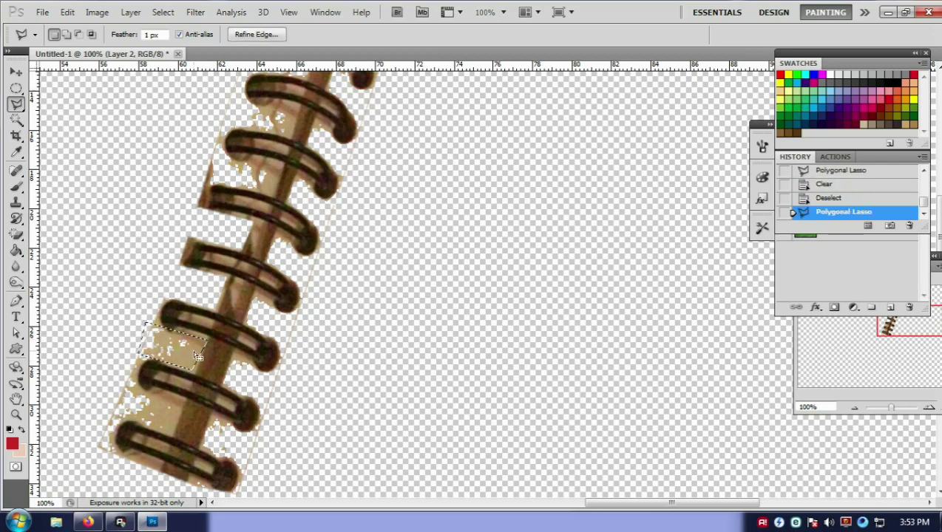
key("Delete")
key("ctrl+d")
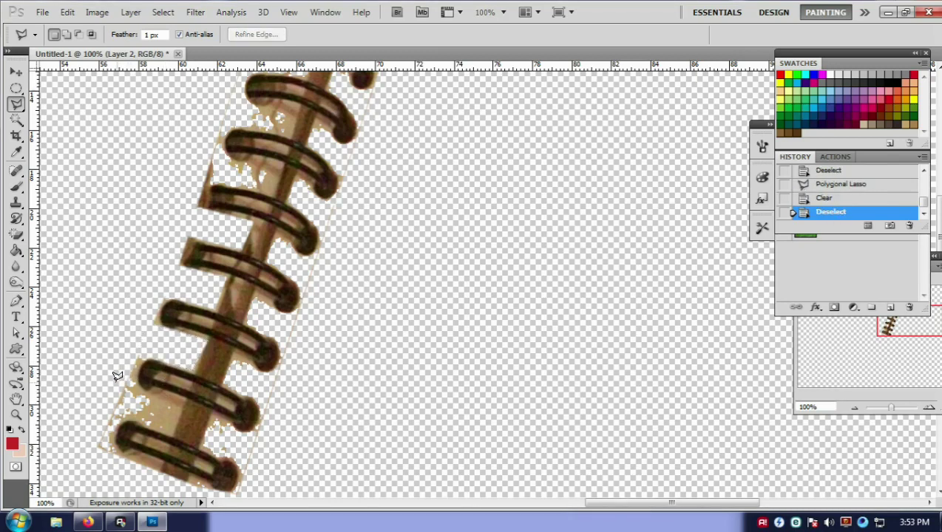
left_click(175, 437)
left_click(114, 409)
left_click(118, 372)
key("Delete")
Cut away the beige paper scrap beside the top spiral ring.
key("ctrl+d")
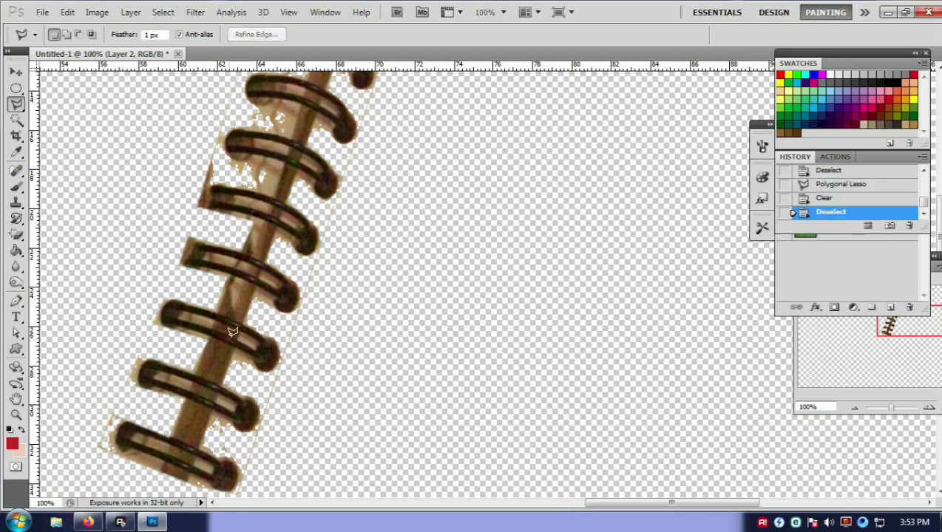
scroll(231, 330, "up", 3)
scroll(242, 210, "up", 3)
scroll(242, 209, "up", 3)
scroll(242, 210, "up", 1)
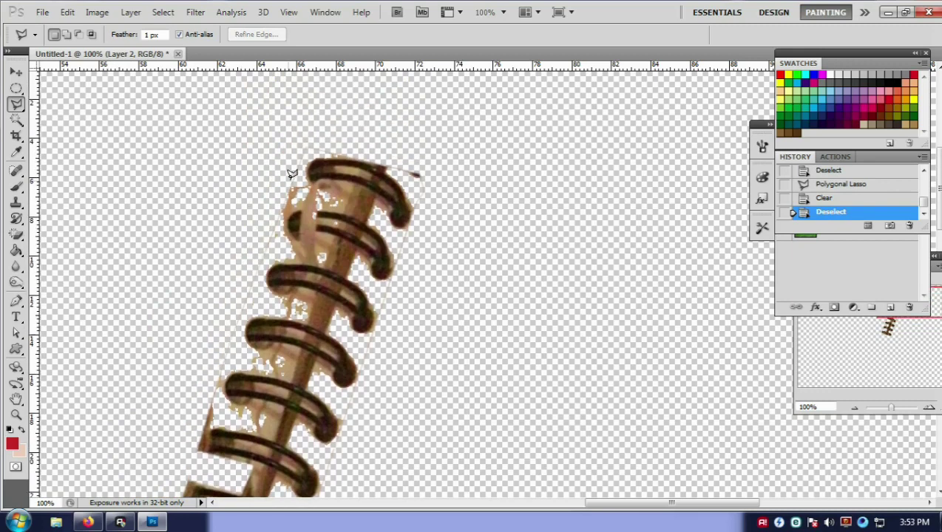
left_click(340, 211)
left_click(275, 212)
left_click(298, 174)
key("Delete")
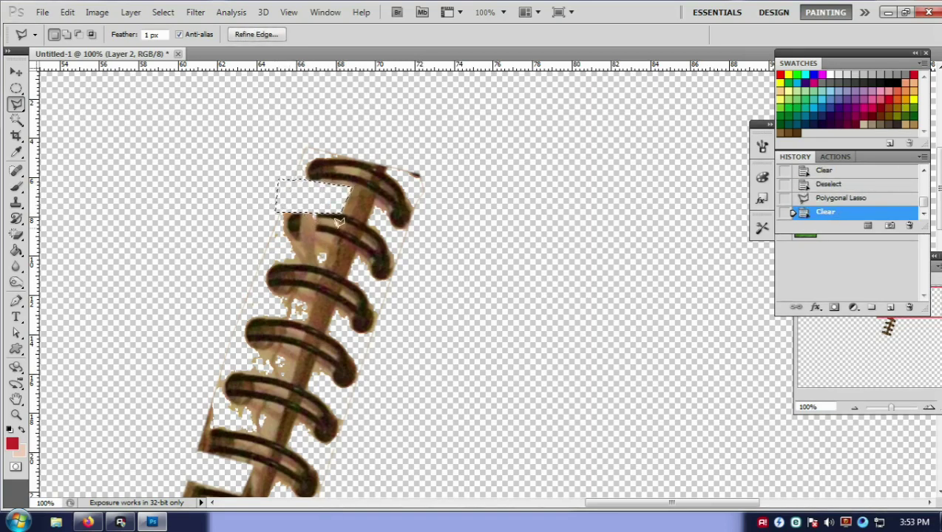
key("ctrl+d")
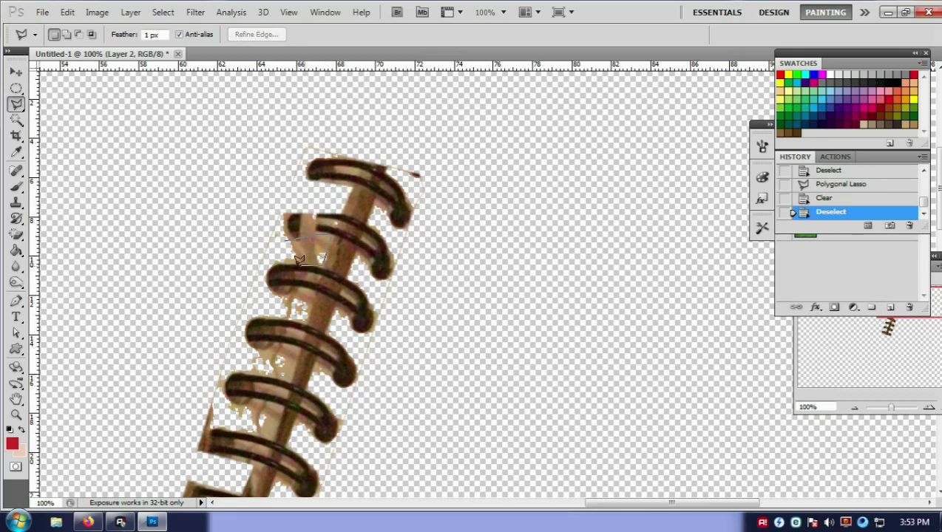
Delete two more paper scraps along the strip's left edge with the Polygonal Lasso.
left_click(248, 261)
left_click(261, 242)
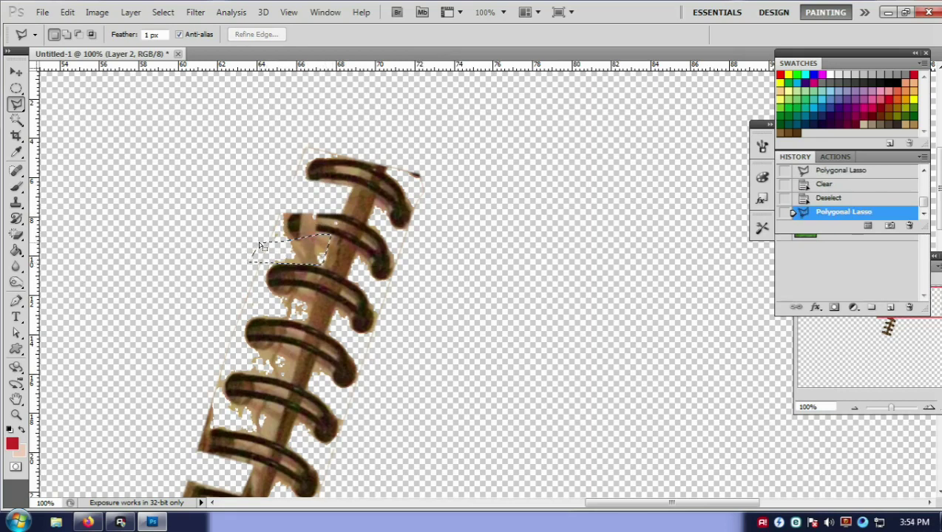
key("Delete")
key("ctrl+d")
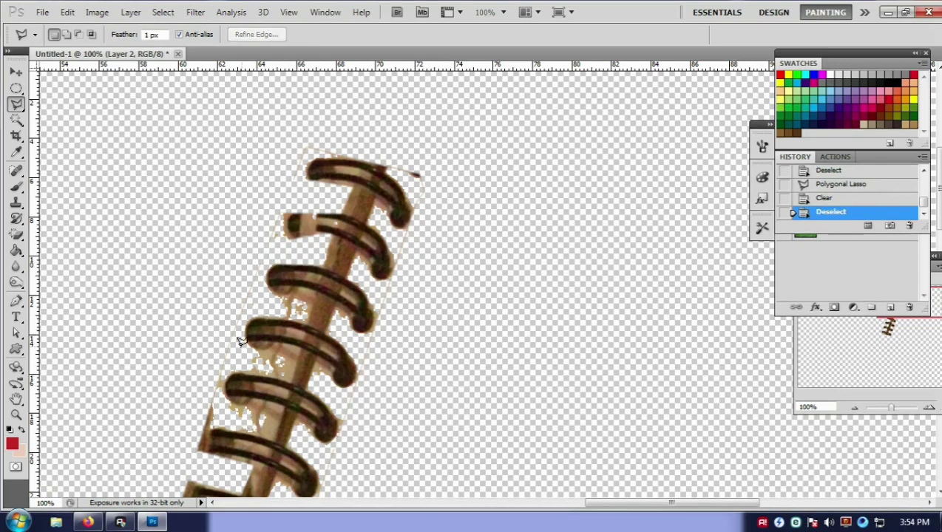
left_click(220, 344)
left_click(292, 372)
double_click(220, 364)
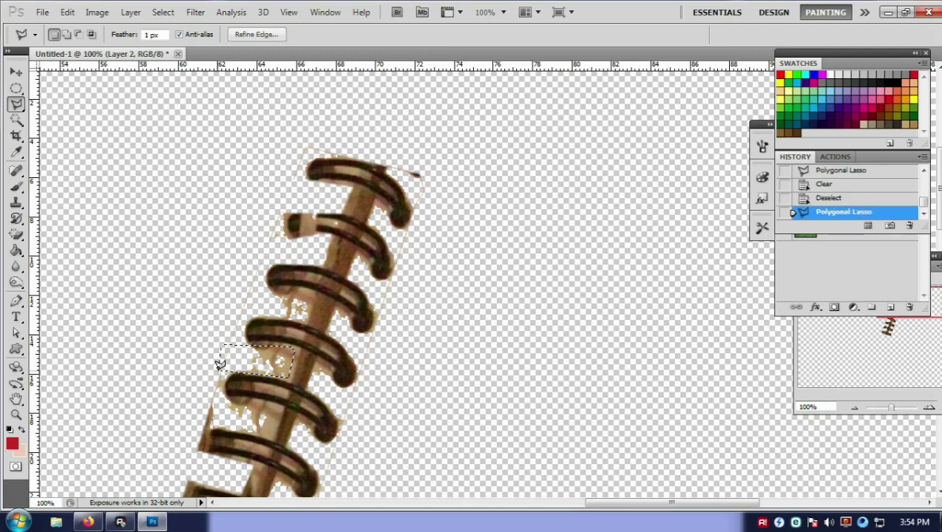
key("Delete")
key("ctrl+d")
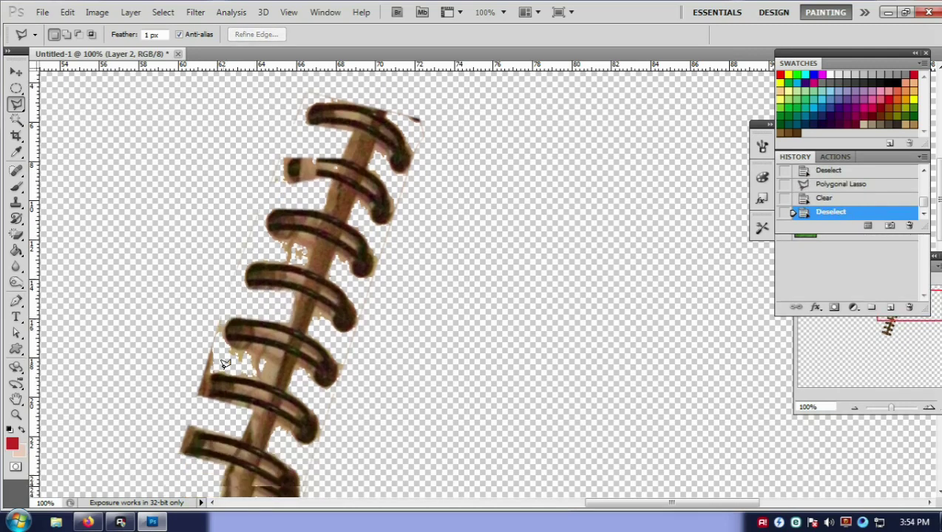
Cut away the leftover scrap beside a lower spiral ring.
scroll(222, 347, "down", 3)
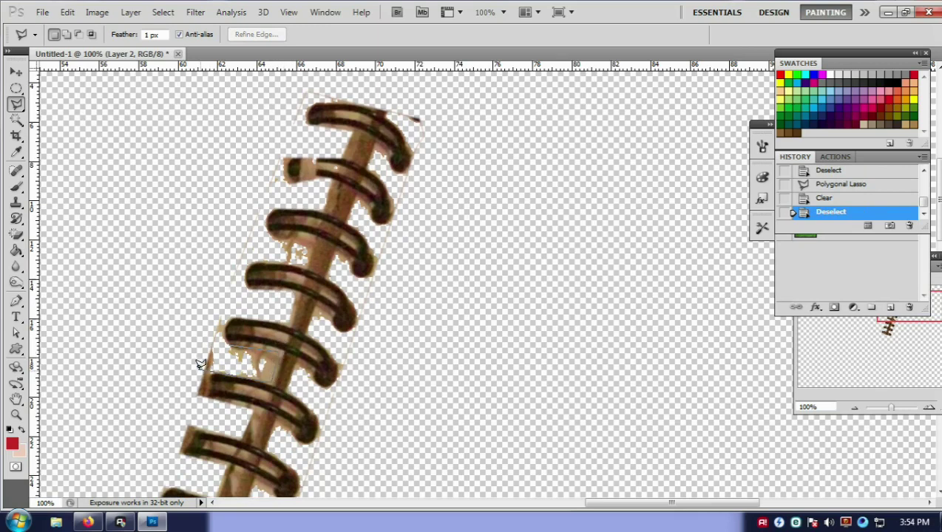
left_click(199, 366)
left_click(213, 342)
left_click(278, 354)
left_click(274, 381)
left_click(200, 366)
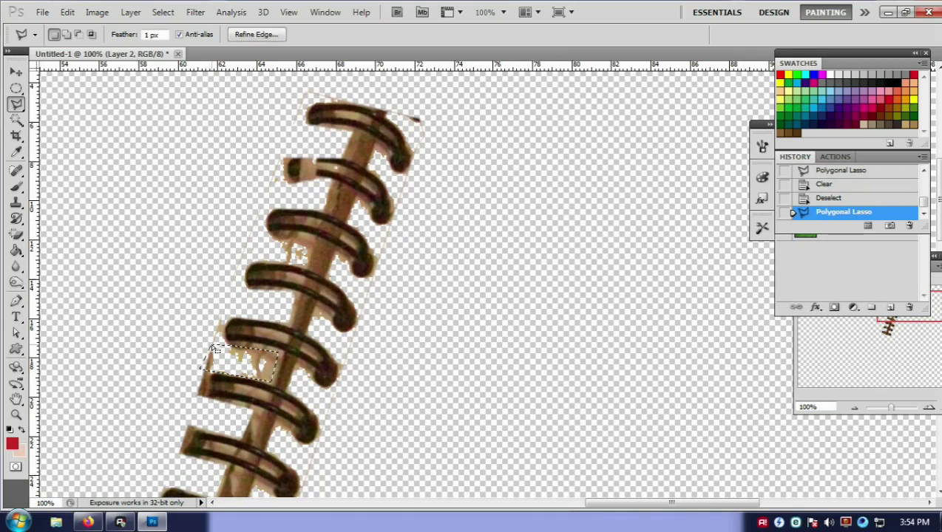
key("Delete")
key("ctrl+d")
scroll(222, 348, "down", 2)
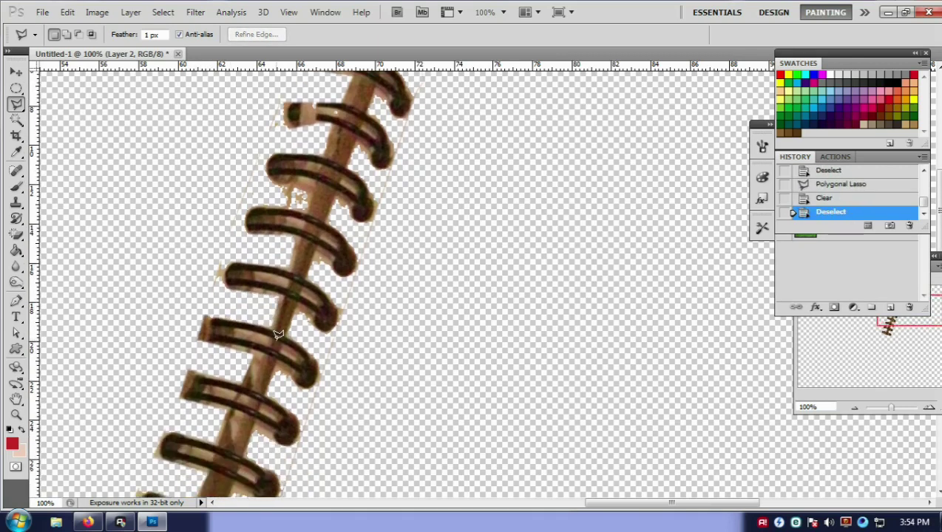
scroll(218, 340, "down", 2)
scroll(210, 329, "down", 2)
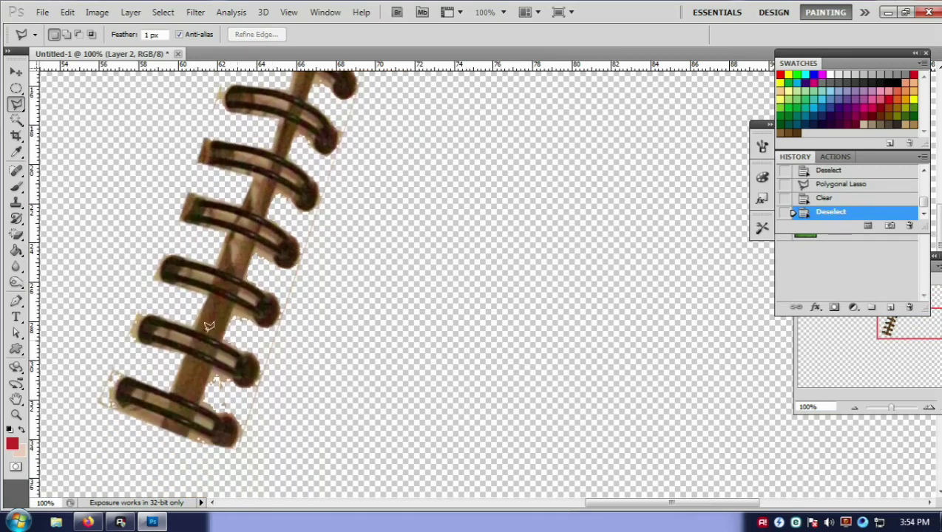
left_click(16, 234)
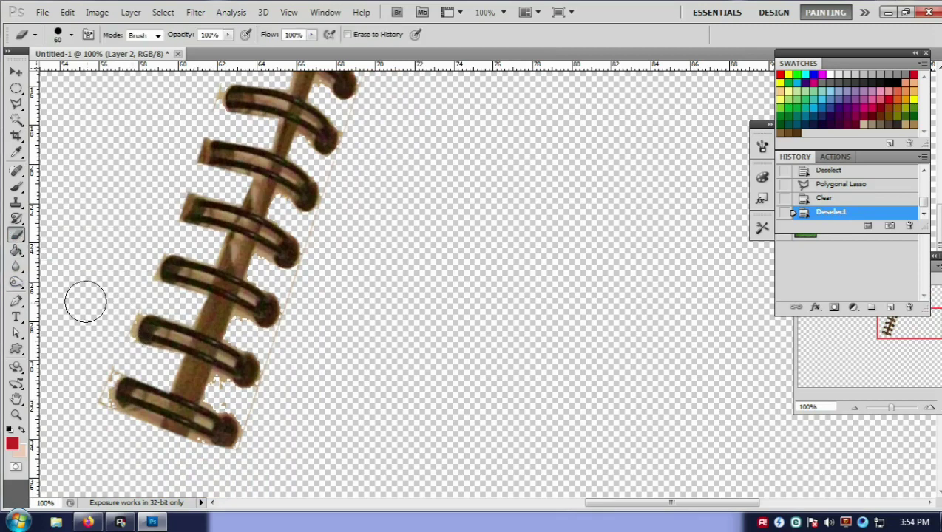
Erase the pale fringe along the lower rings' edges and beside the top ring.
mouse_move(132, 306)
left_mouse_down()
mouse_move(119, 344)
mouse_move(121, 419)
mouse_move(152, 429)
left_mouse_up()
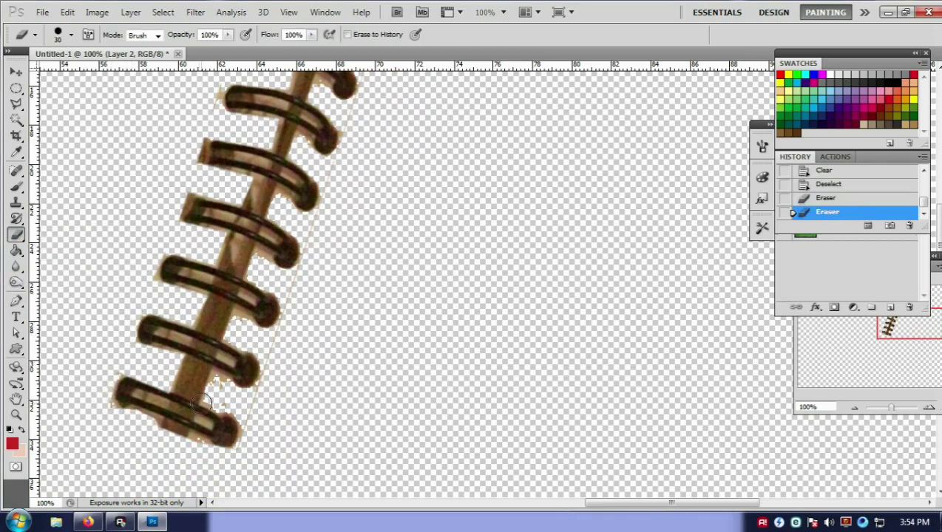
mouse_move(233, 399)
left_mouse_down()
mouse_move(295, 289)
mouse_move(353, 122)
left_mouse_up()
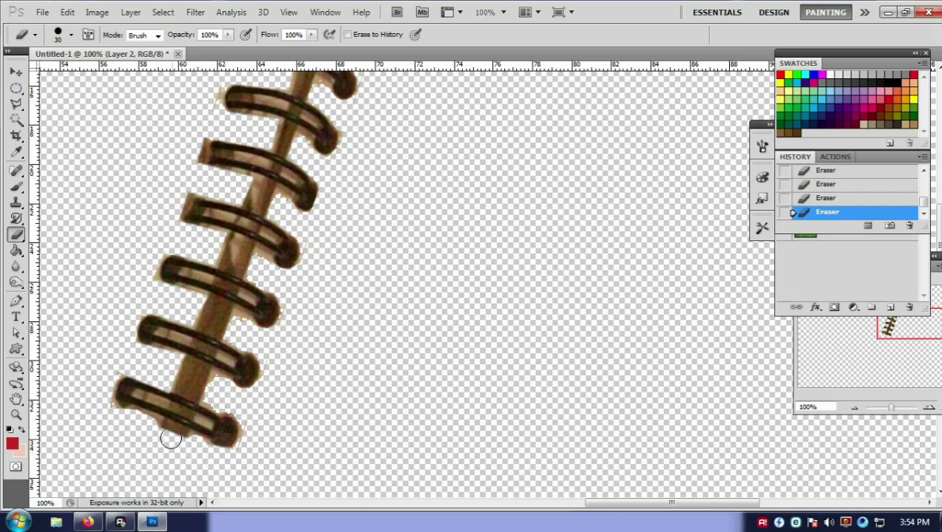
scroll(105, 333, "up", 3)
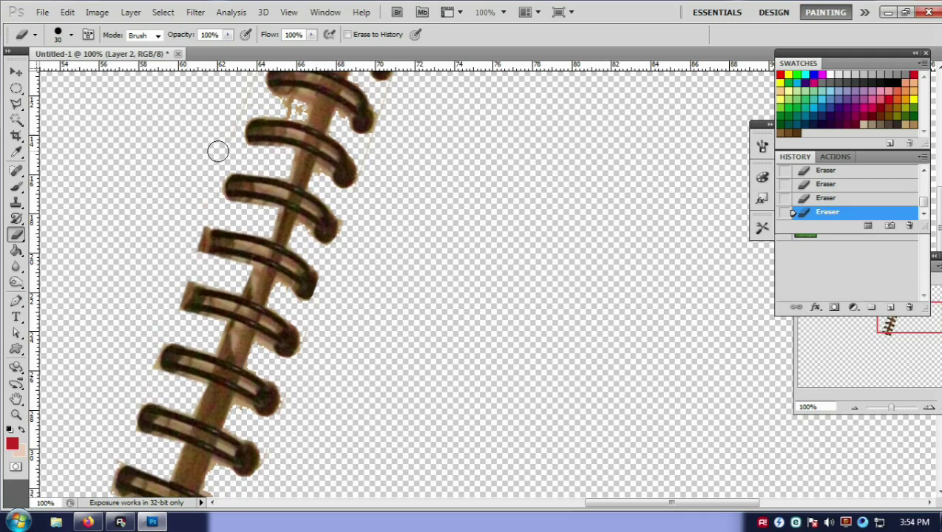
scroll(221, 148, "up", 3)
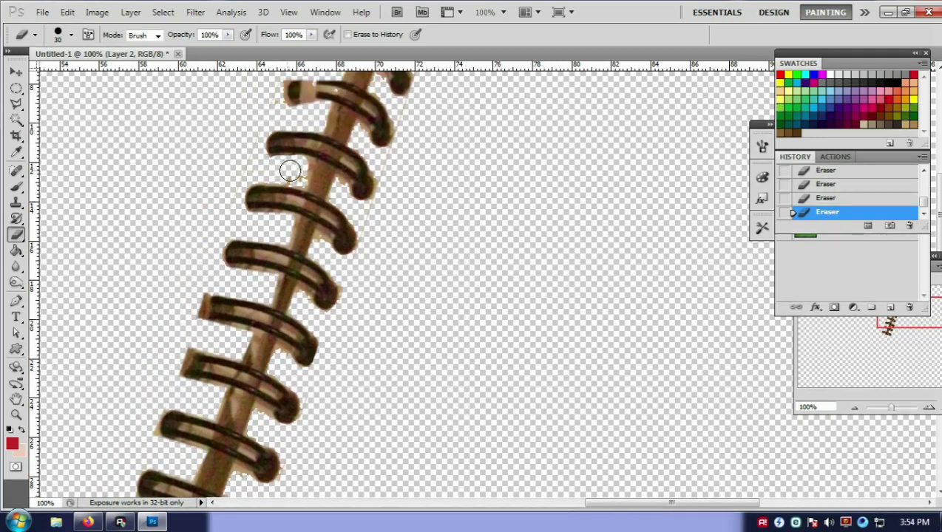
scroll(302, 166, "up", 1)
scroll(303, 166, "up", 2)
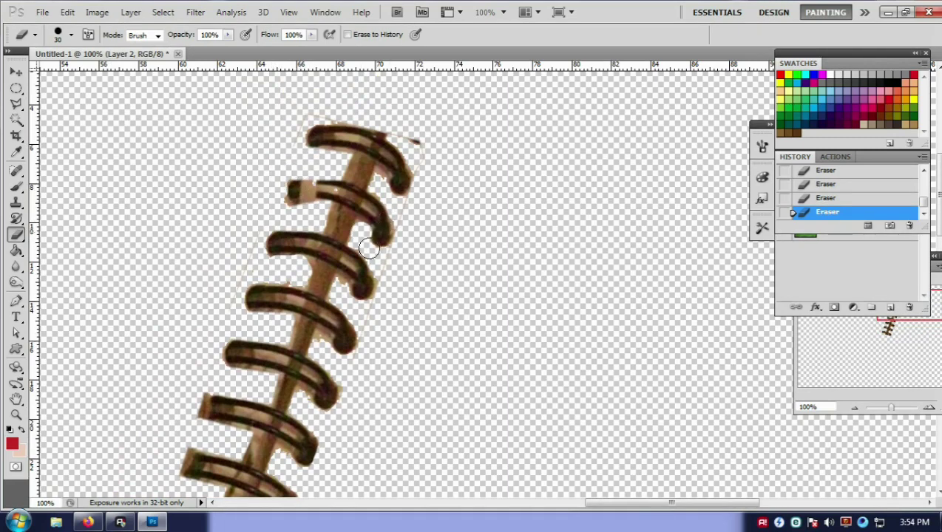
left_click_drag(432, 168, 401, 132)
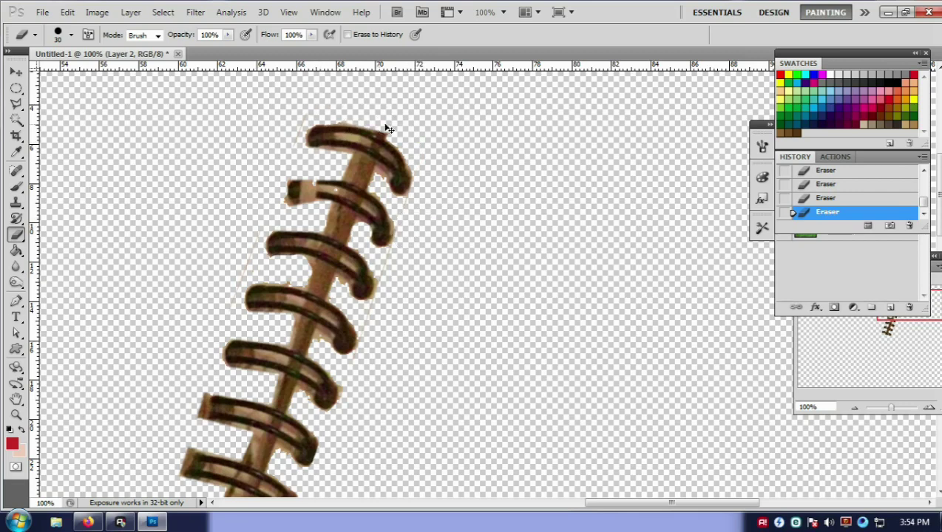
Zoom out to 33.3% so the whole spiral strip is visible.
key("ctrl+minus")
key("ctrl+minus")
key("ctrl+minus")
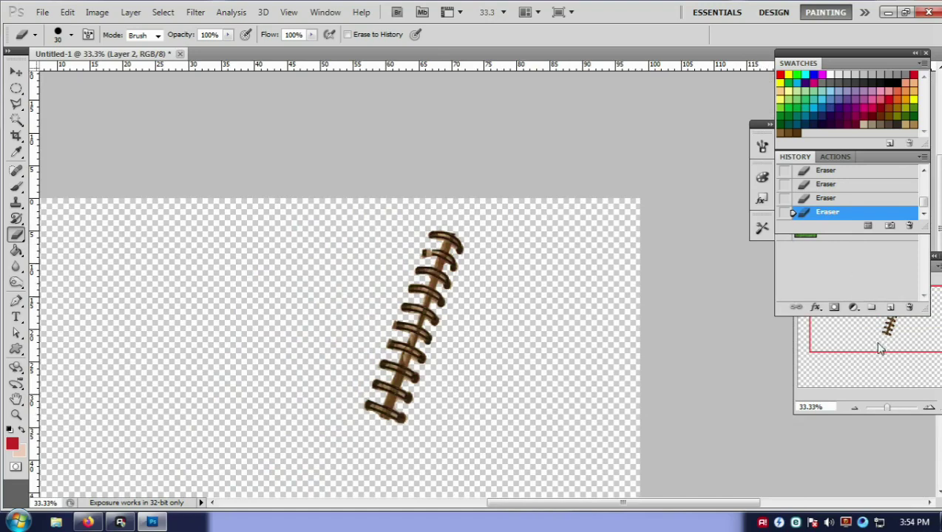
left_click_drag(880, 349, 877, 362)
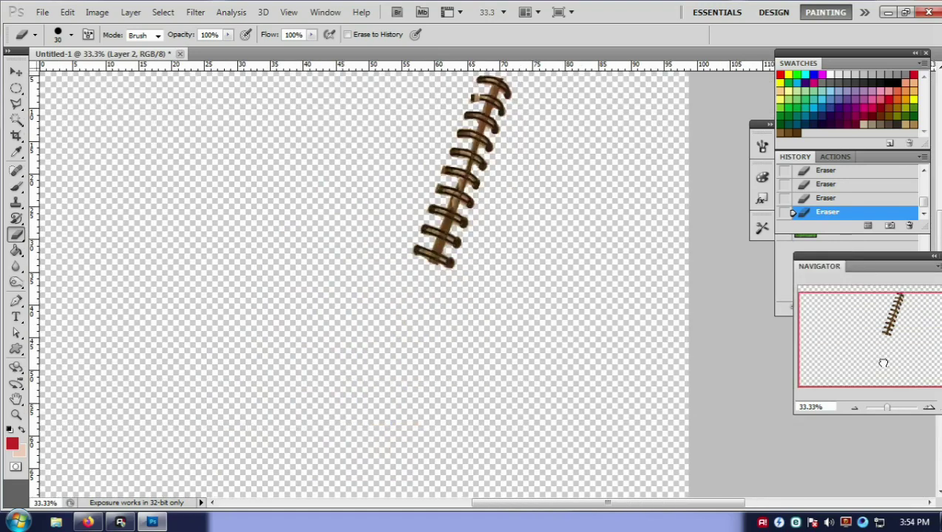
scroll(848, 201, "up", 1)
left_click(845, 216)
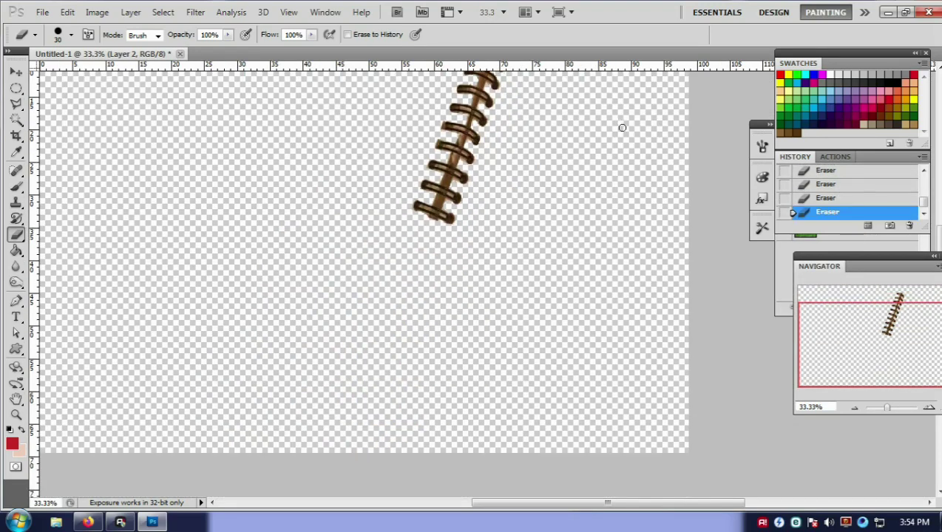
left_click(325, 12)
Show the Layers panel and turn on the kick ball photo layer.
left_click(343, 263)
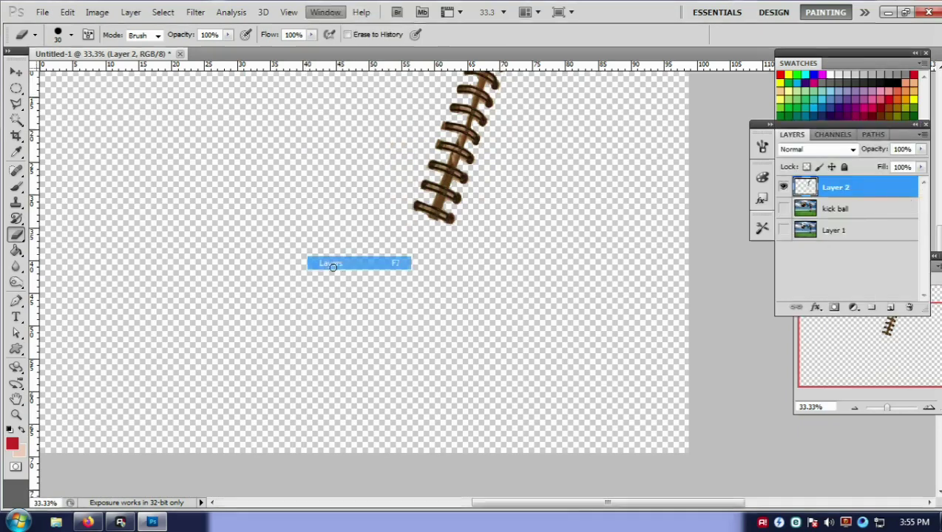
scroll(632, 218, "up", 5)
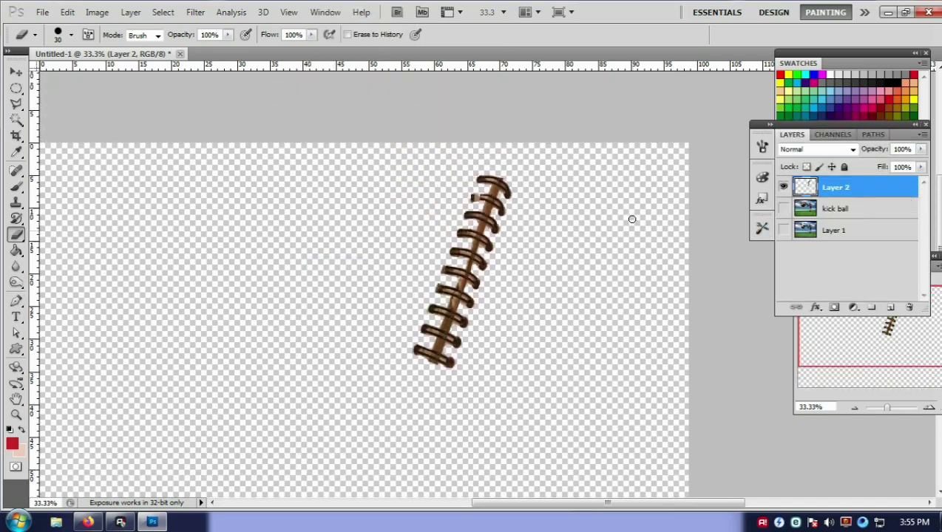
left_click(783, 208)
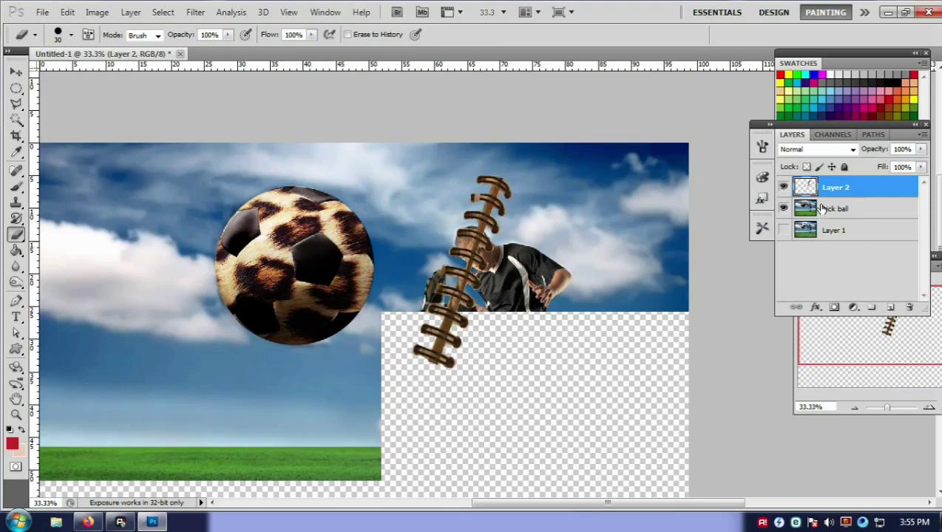
Scale the spiral strip down to about 92.7% with Free Transform.
key("ctrl+t")
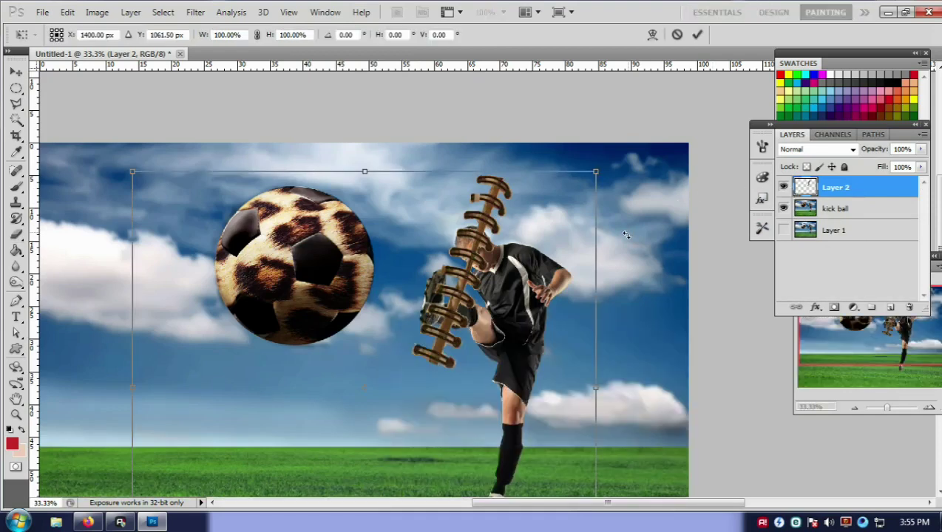
left_click_drag(595, 173, 584, 189)
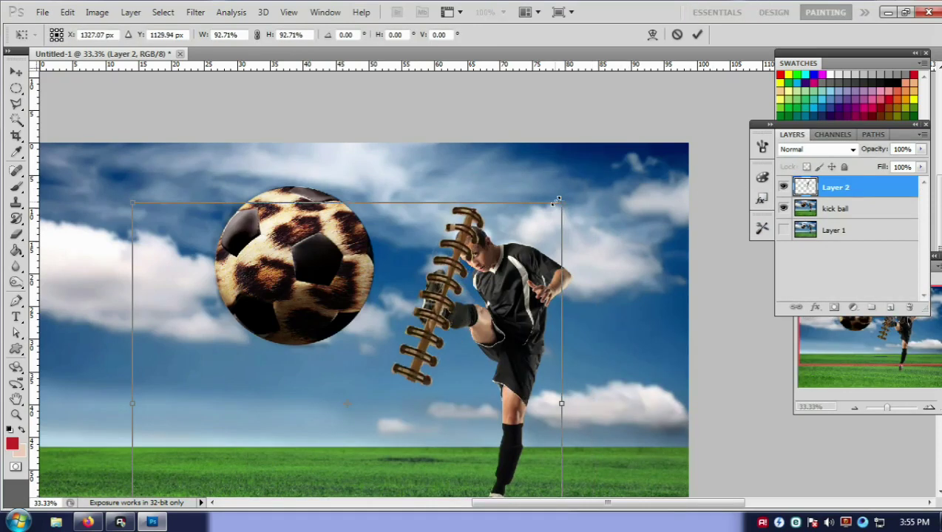
key("Return")
key("e")
left_click(15, 103)
Trace a first Polygonal Lasso outline around the spiral spine and invert it.
left_click(16, 88)
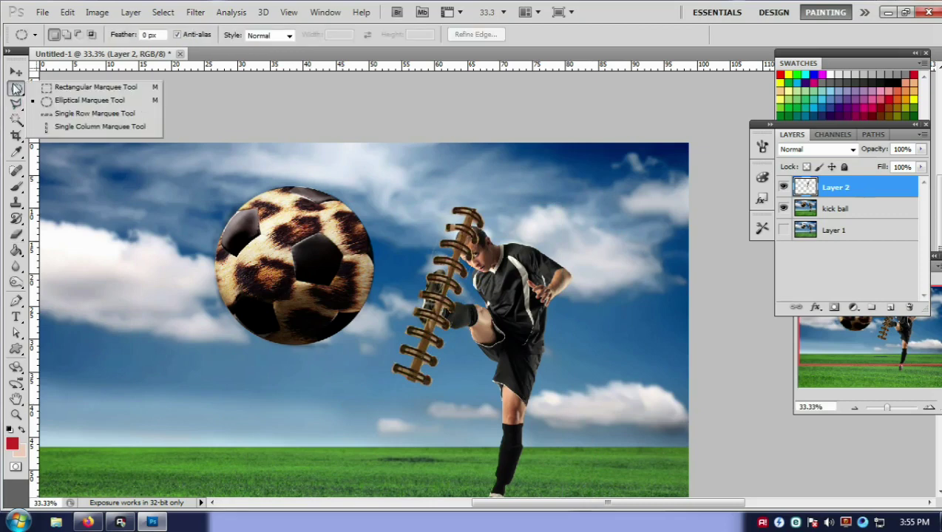
left_click(74, 87)
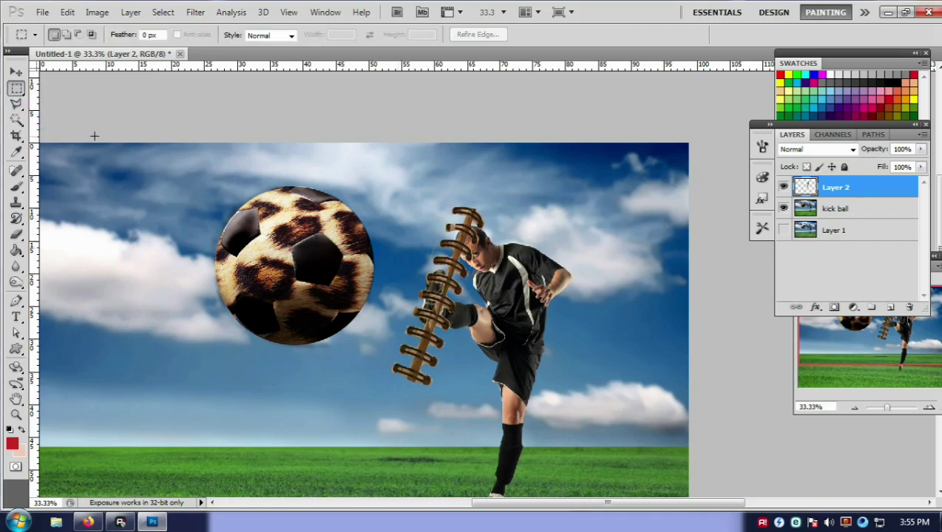
left_click(16, 103)
left_click(68, 115)
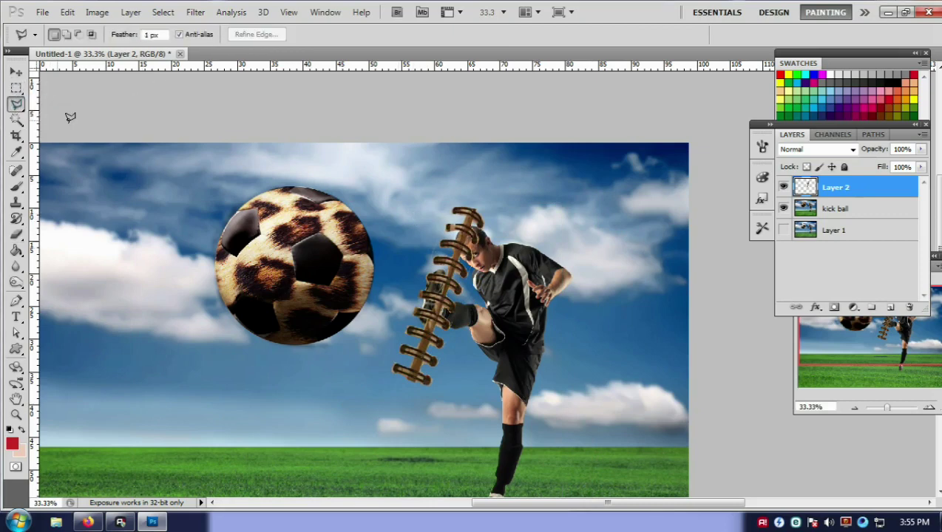
left_click(449, 203)
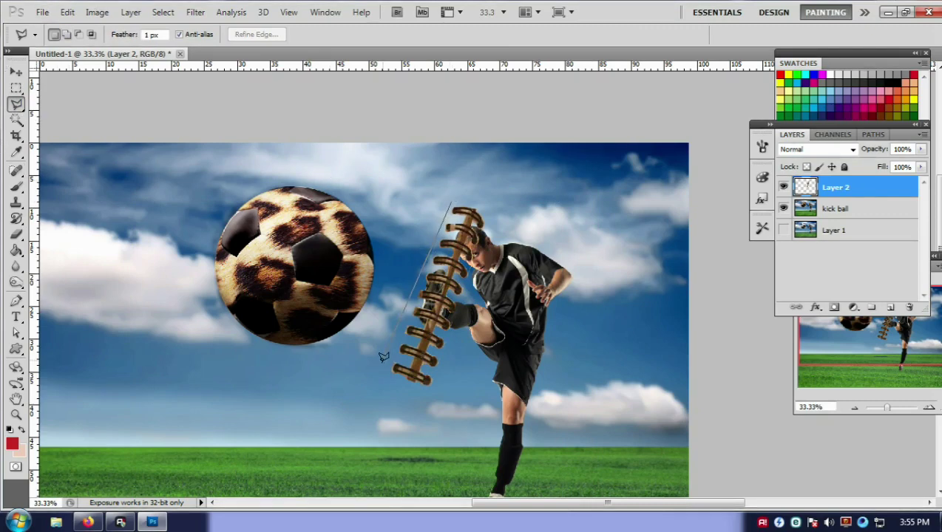
left_click(507, 218)
left_click(480, 189)
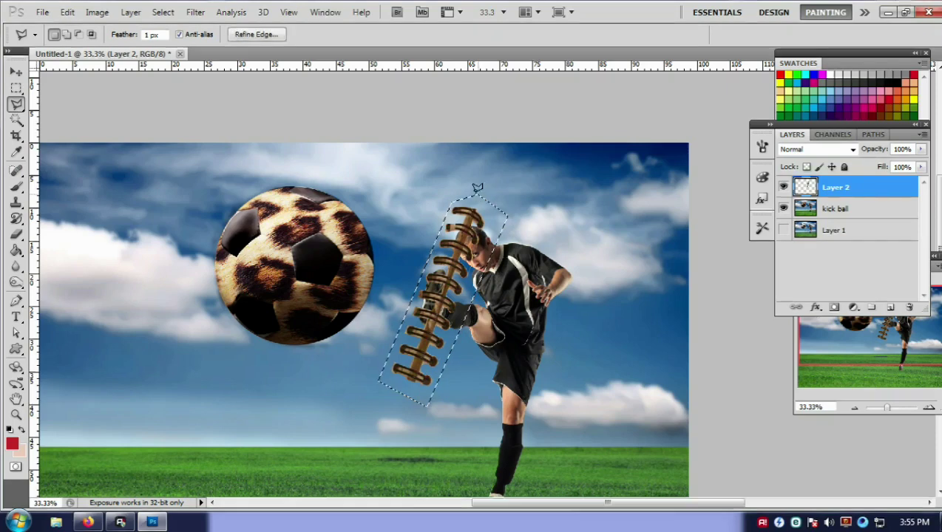
left_click(163, 12)
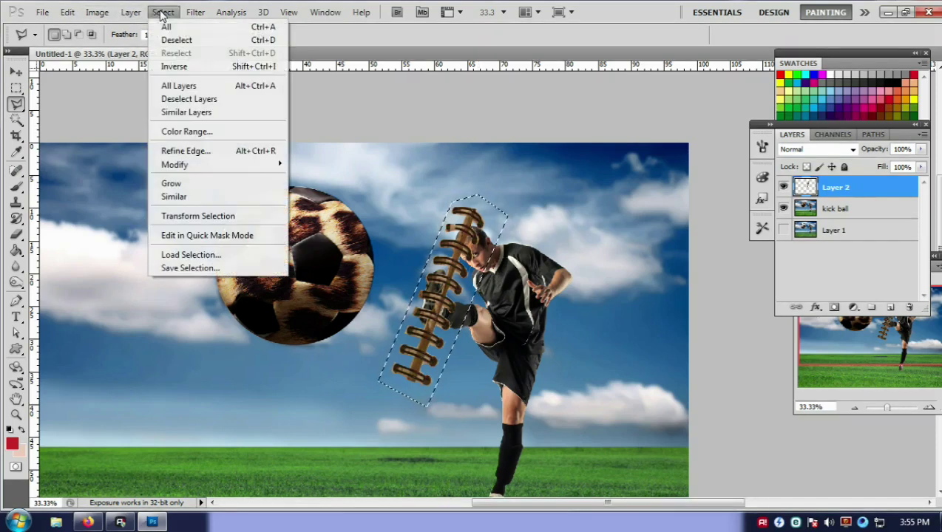
left_click(174, 66)
Redo the outline around the full spiral strip and apply Select > Inverse.
key("ctrl+d")
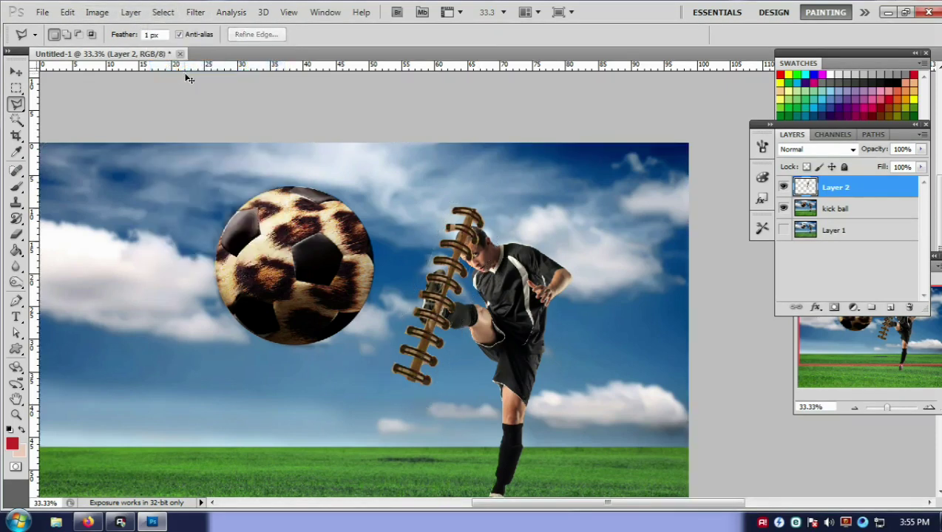
key("ctrl+t")
scroll(364, 310, "down", 3)
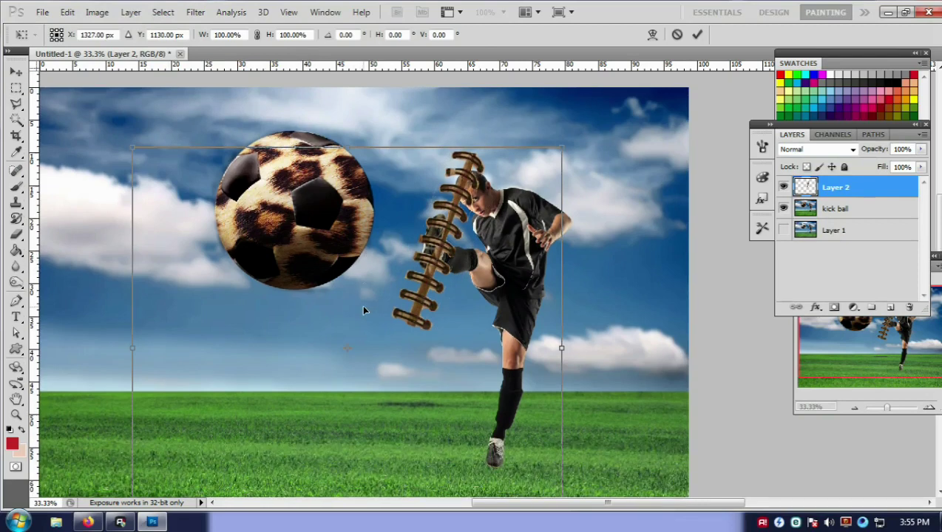
key("Return")
key("l")
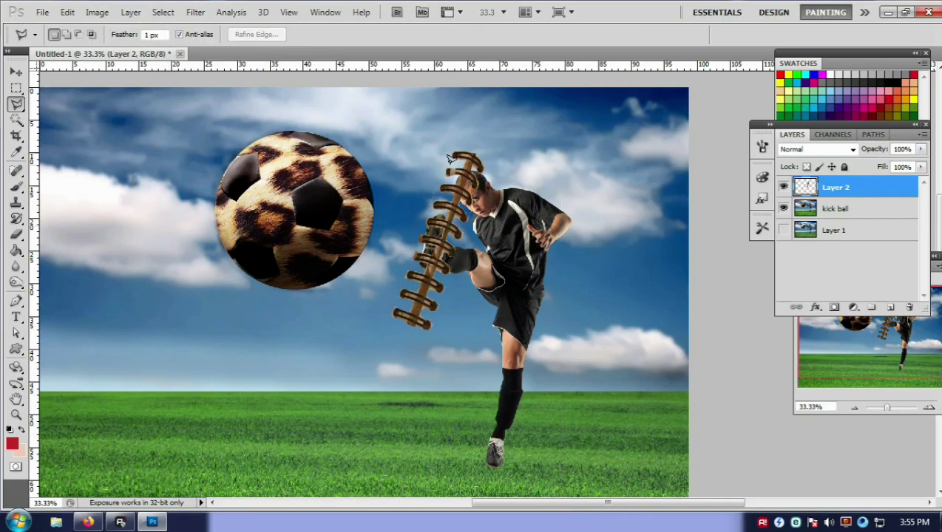
left_click(448, 144)
left_click(457, 286)
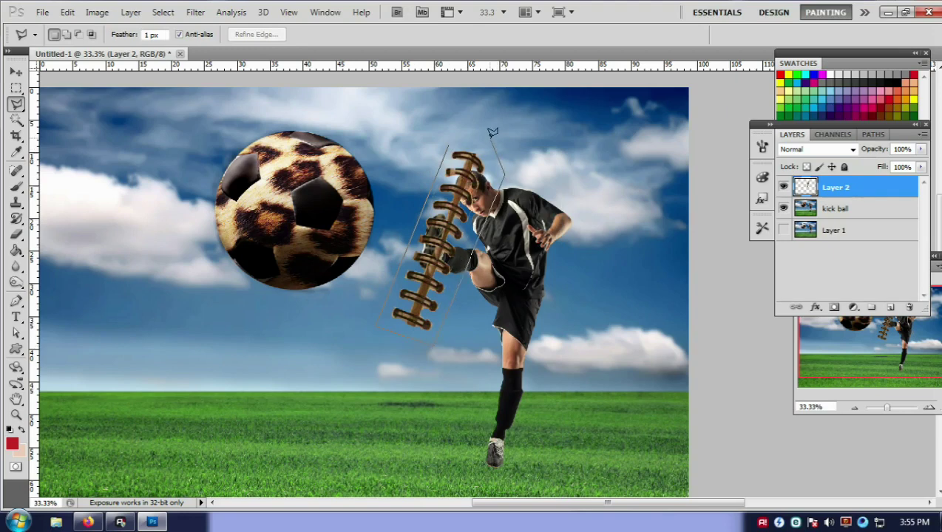
double_click(489, 136)
left_click(162, 12)
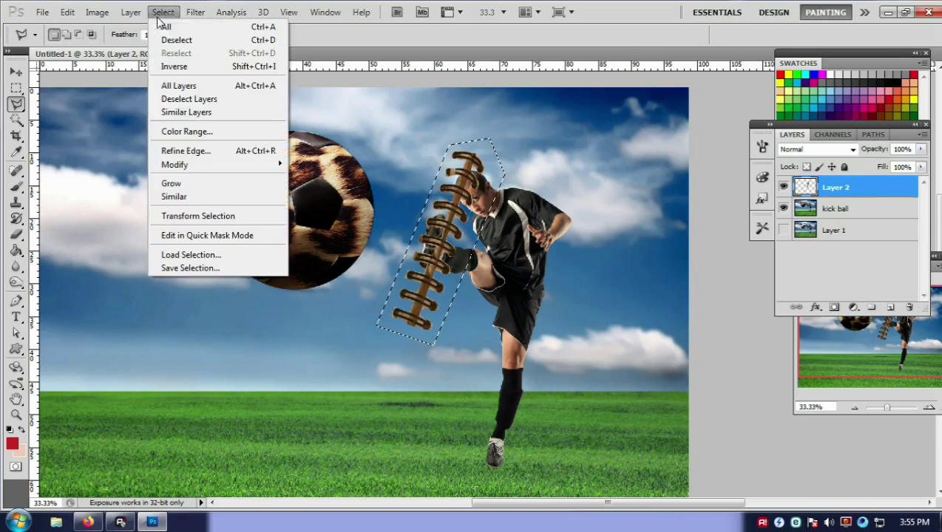
left_click(169, 65)
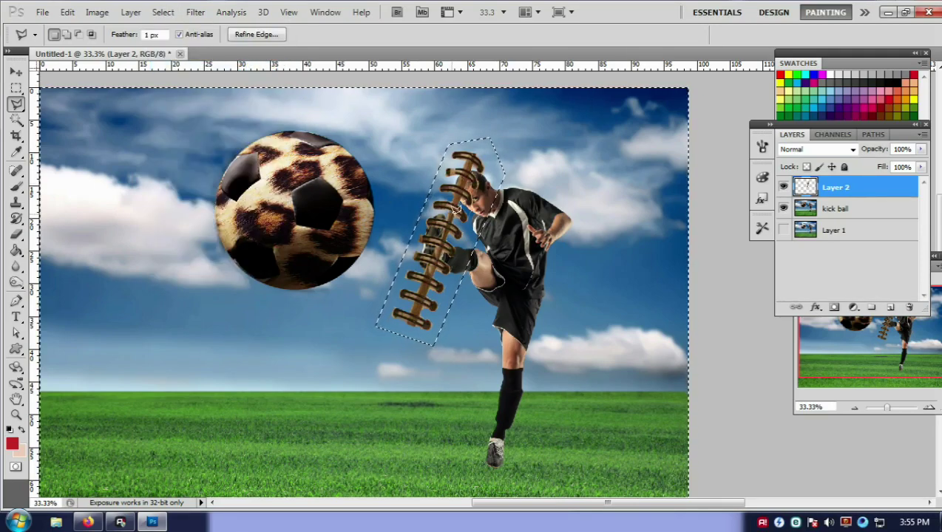
Move the spiral strip left and shrink it to 55.49% beside the player.
key("ctrl+d")
key("ctrl+t")
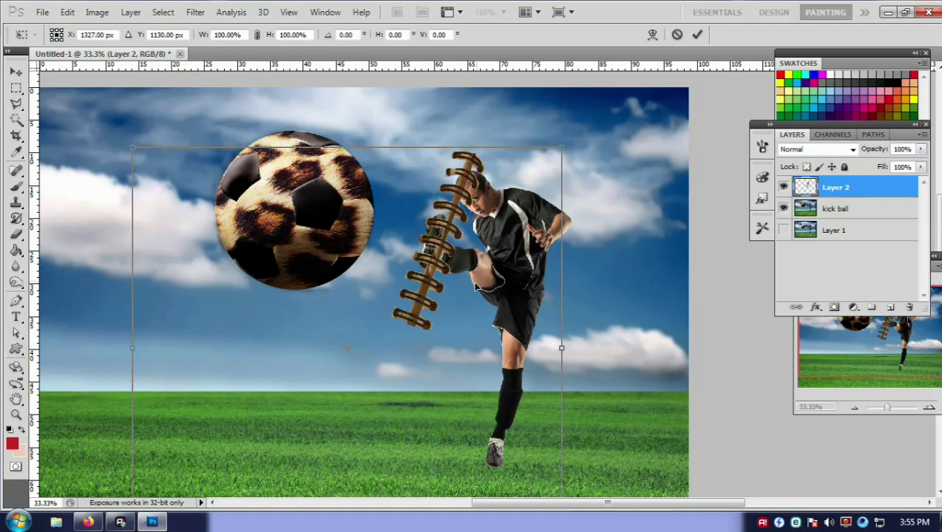
left_click_drag(476, 286, 419, 287)
mouse_move(493, 161)
left_mouse_down()
mouse_move(489, 251)
mouse_move(517, 231)
left_mouse_up()
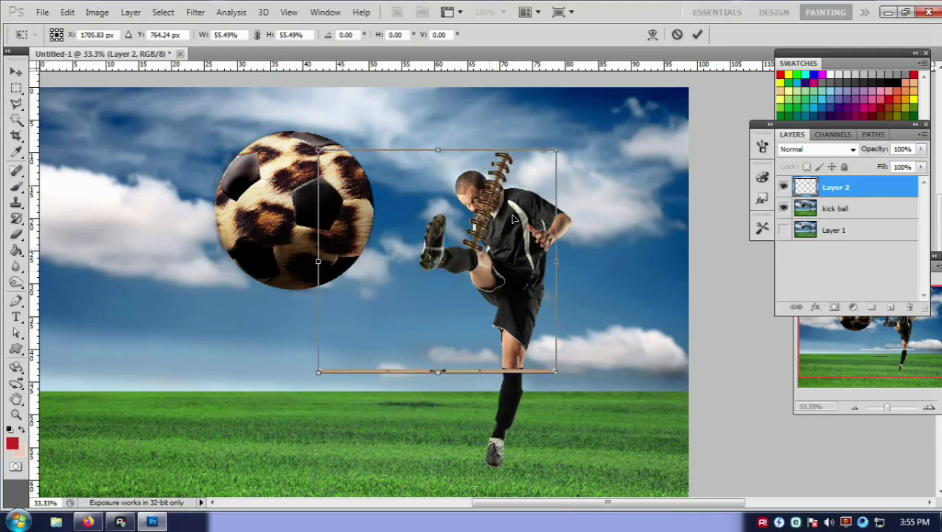
key("Return")
Draw a rectangular marquee selection over the ball with the Rectangular Marquee tool.
key("l")
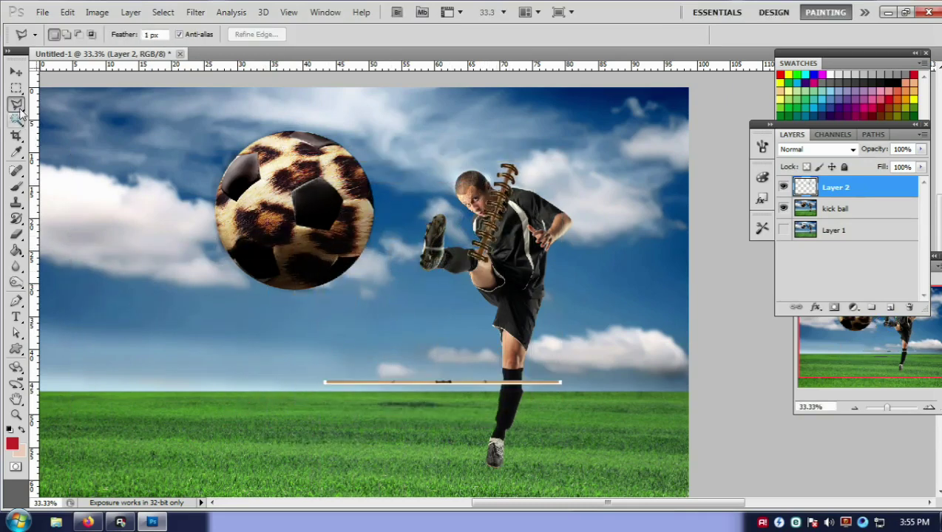
right_click(16, 87)
left_click(59, 90)
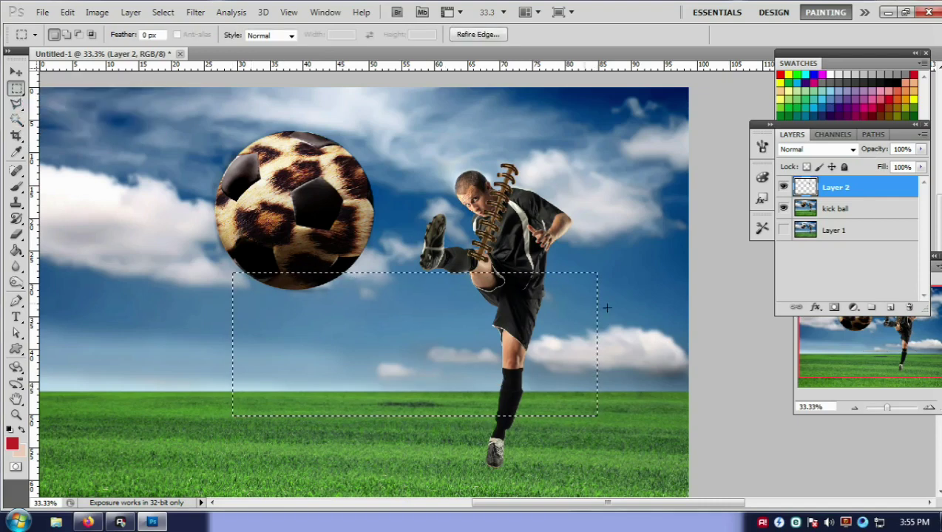
left_click_drag(628, 323, 527, 130)
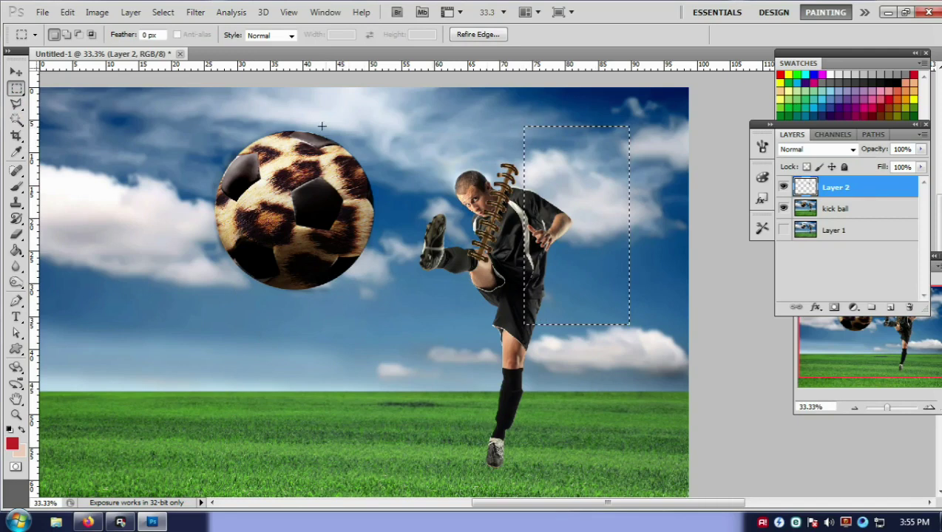
left_click_drag(321, 128, 388, 221)
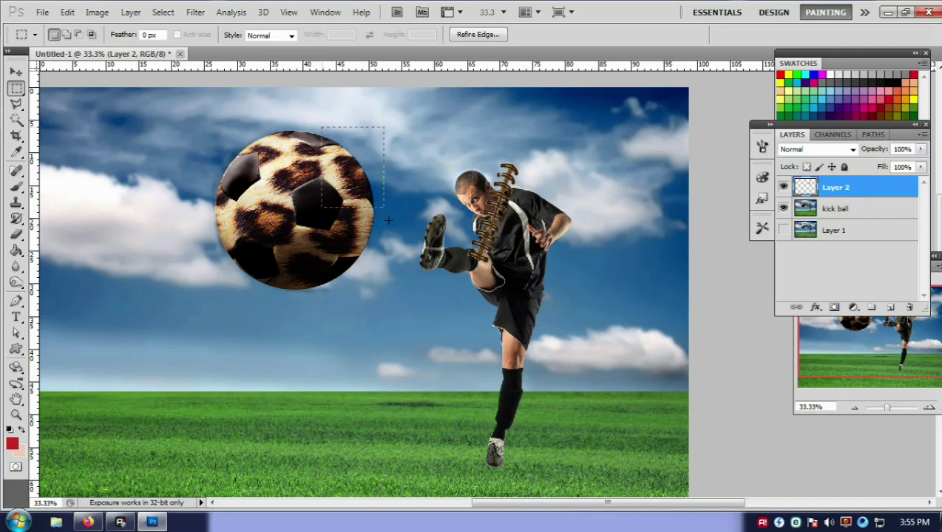
Start transforming the strip, shift it toward the ball and zoom to 100%.
left_click(470, 307)
key("ctrl+t")
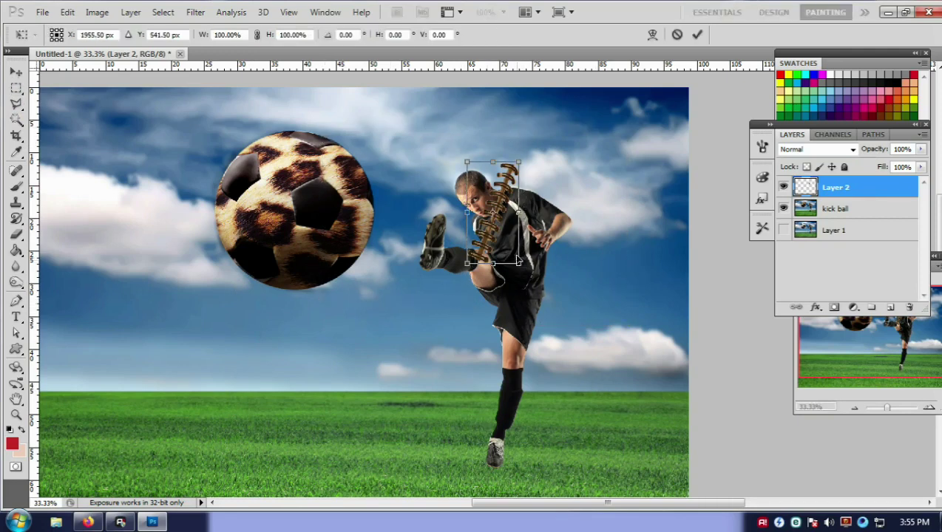
left_click_drag(506, 257, 410, 246)
key("ctrl+plus")
key("ctrl+plus")
key("ctrl+plus")
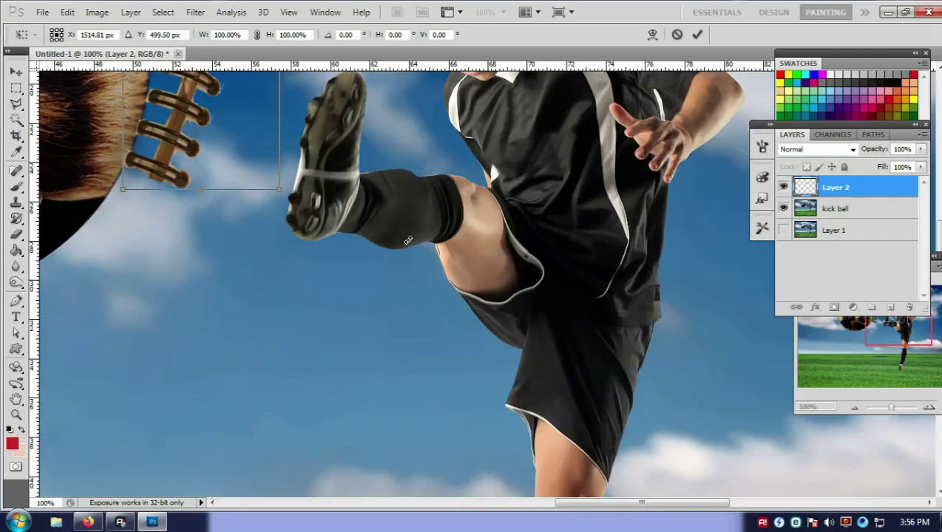
scroll(428, 248, "up", 2)
scroll(439, 250, "up", 1)
scroll(438, 249, "up", 2)
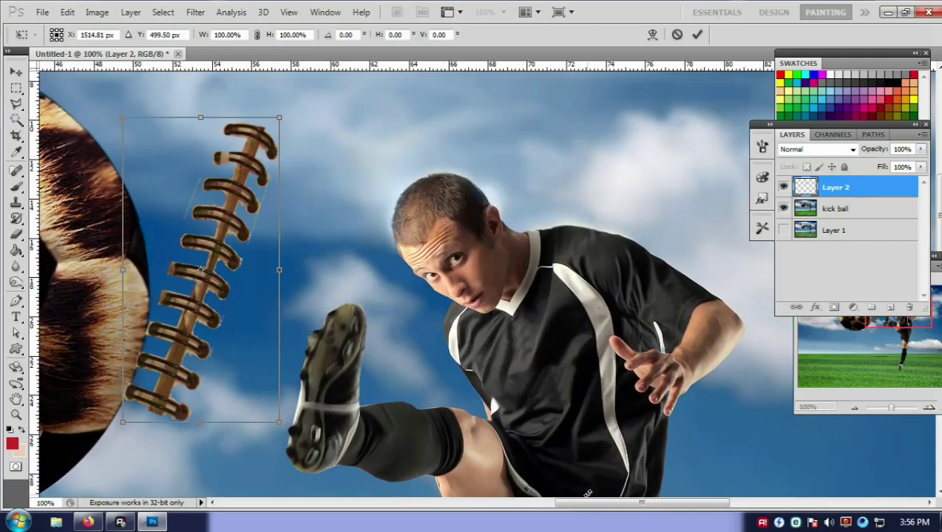
scroll(523, 446, "left", 10)
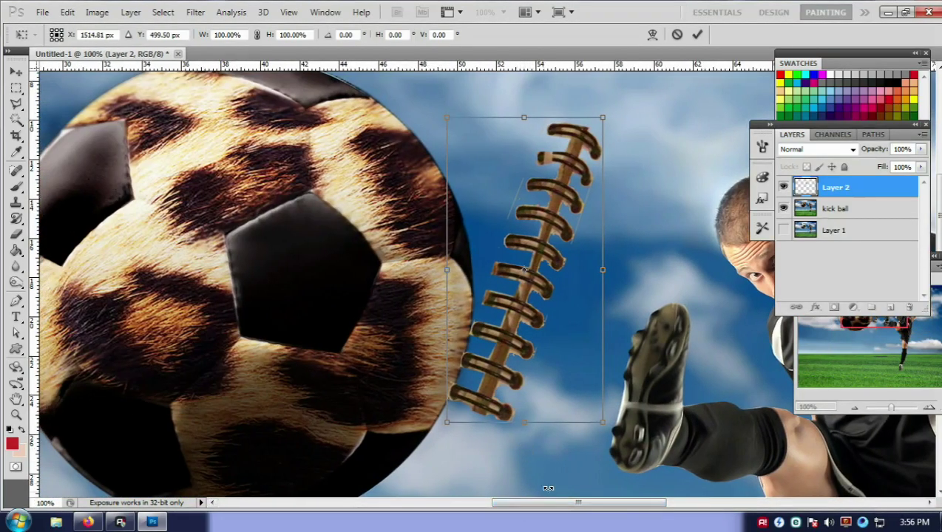
left_click_drag(578, 503, 554, 503)
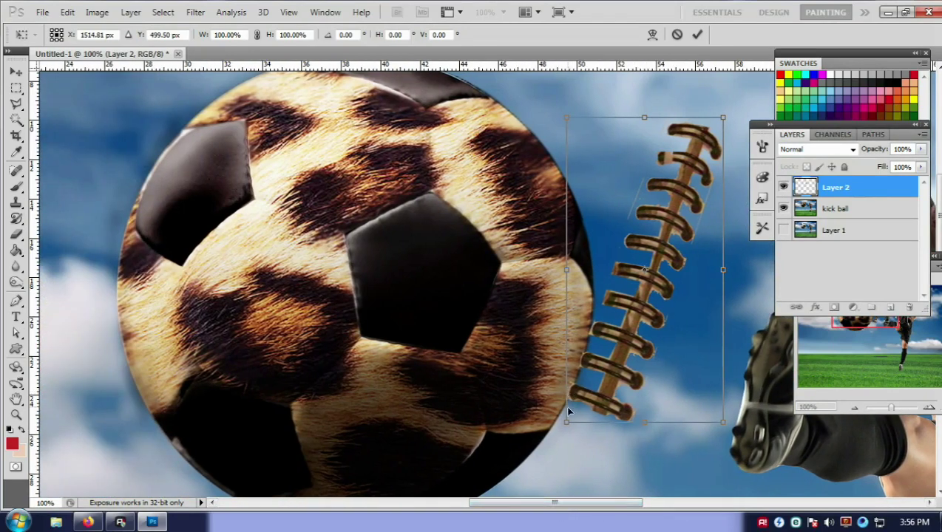
Scale the strip to about 31%, tilt it about −22° above the central pentagon.
left_click_drag(566, 428, 606, 348)
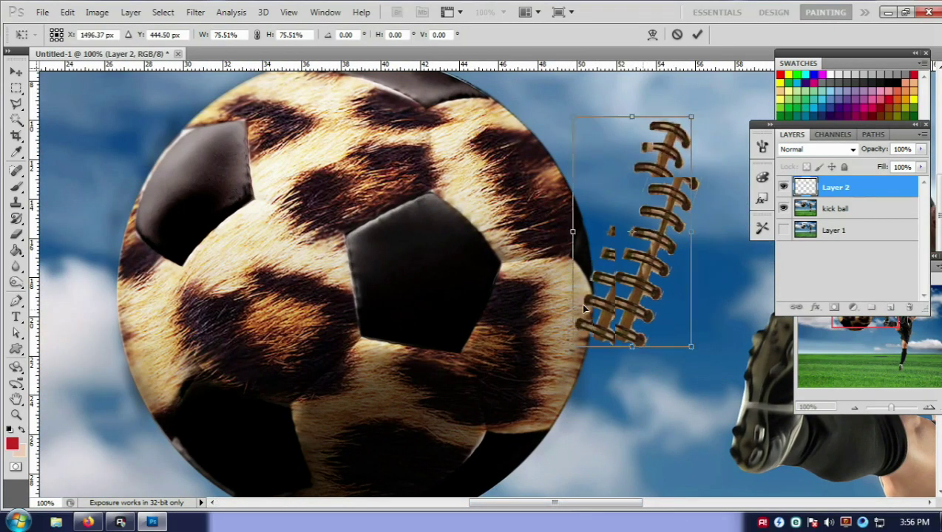
left_click_drag(596, 306, 310, 275)
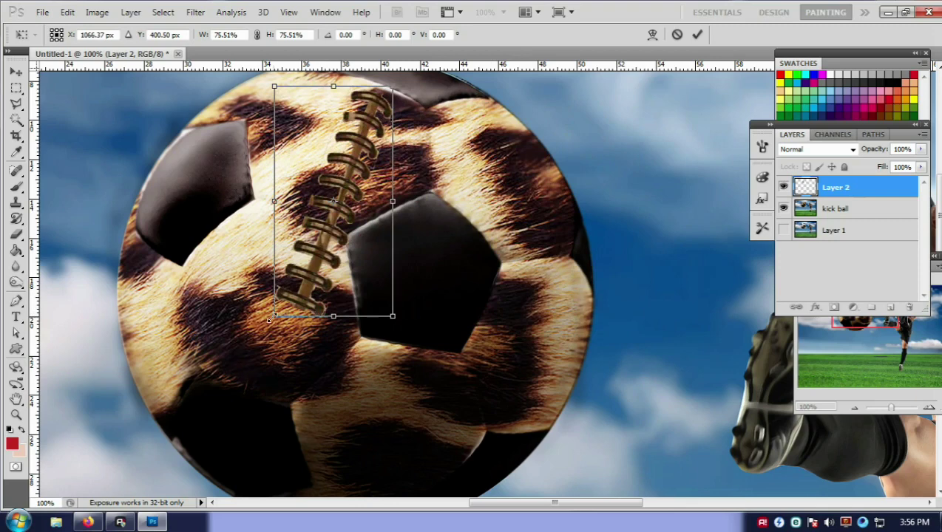
mouse_move(270, 319)
left_mouse_down()
mouse_move(306, 269)
mouse_move(442, 312)
left_mouse_up()
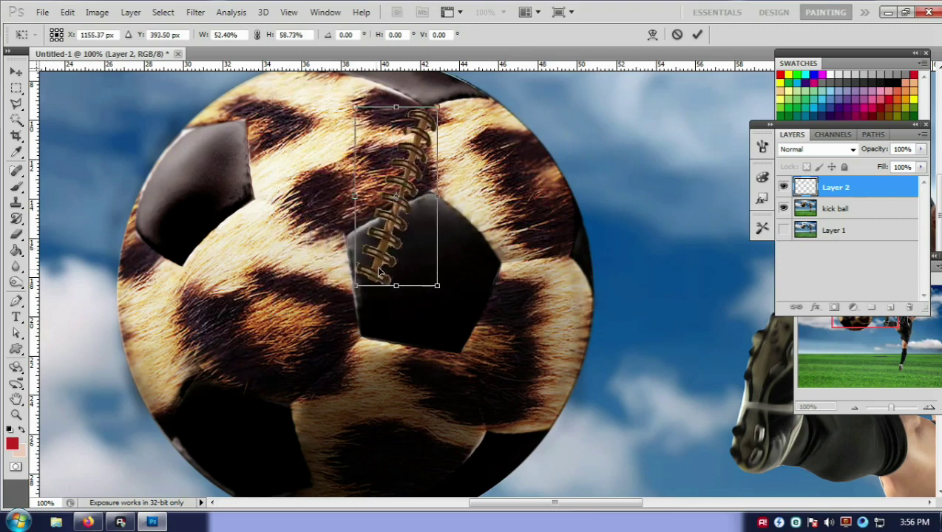
left_click_drag(483, 362, 578, 328)
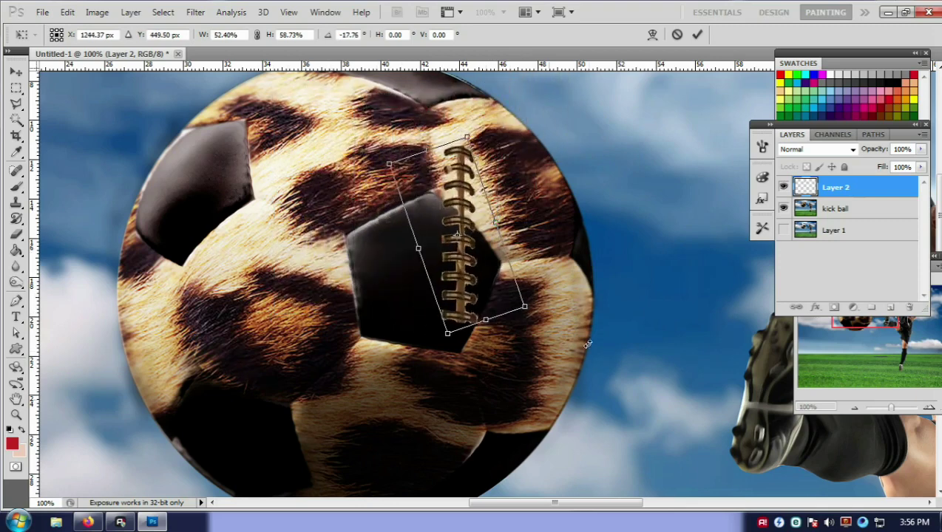
left_click_drag(525, 301, 466, 238)
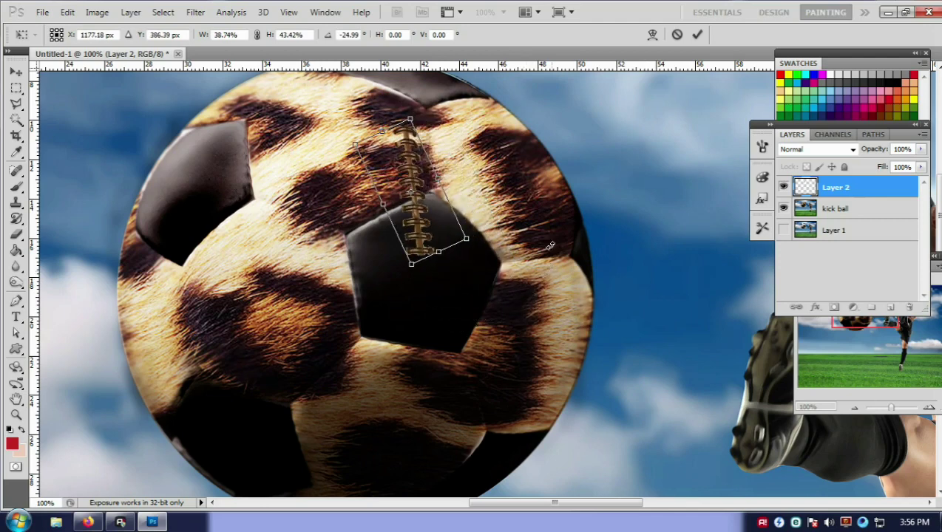
scroll(424, 266, "up", 2)
left_click_drag(425, 266, 447, 237)
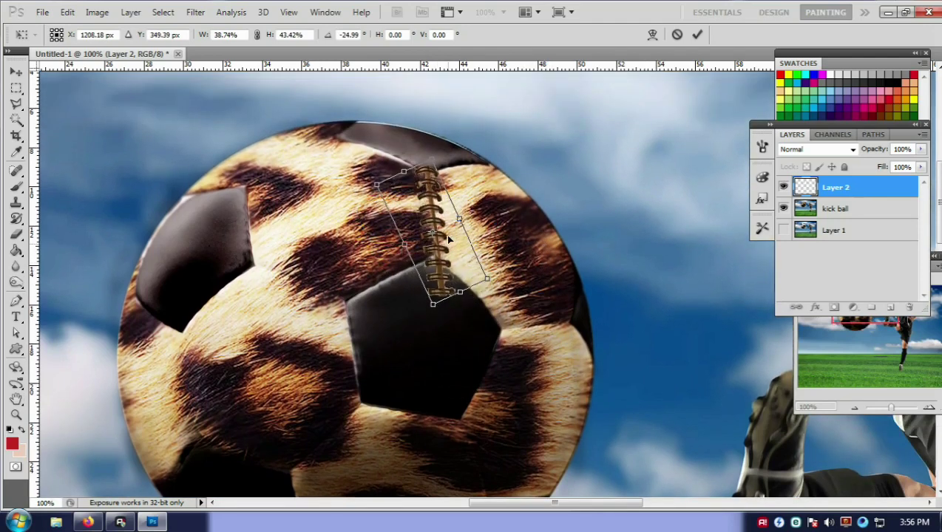
mouse_move(580, 303)
left_mouse_down()
mouse_move(541, 326)
mouse_move(520, 312)
left_mouse_up()
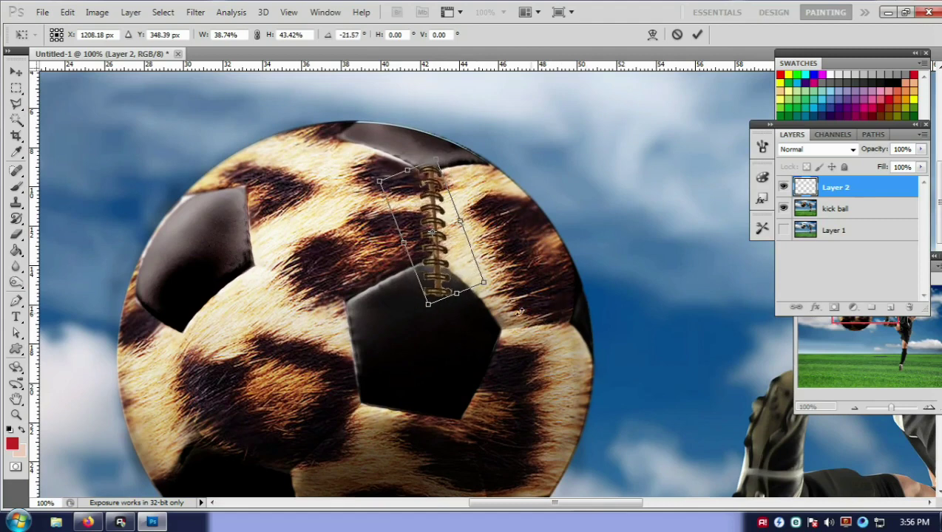
left_click_drag(436, 311, 422, 267)
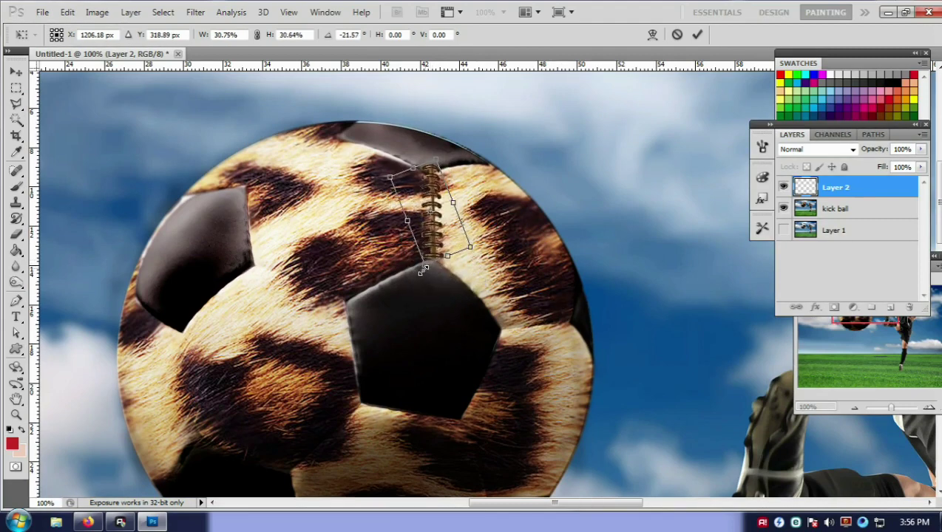
key("Return")
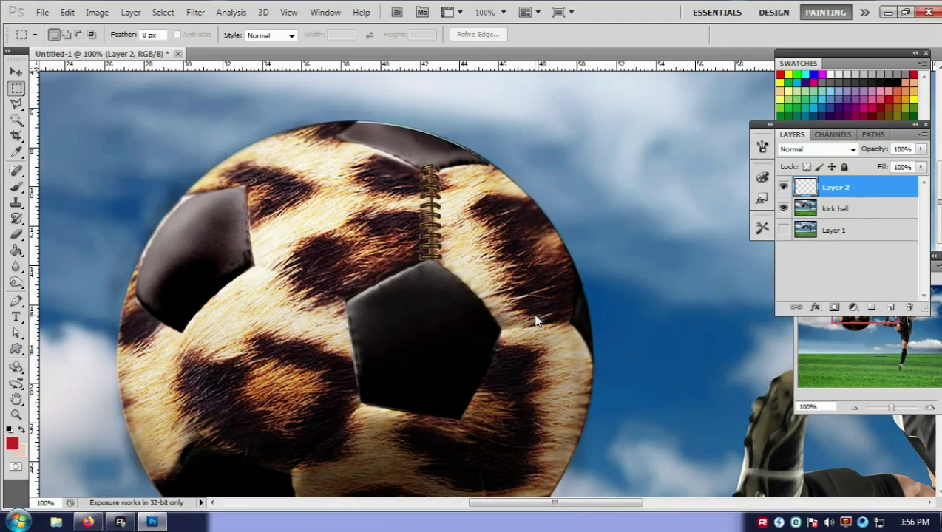
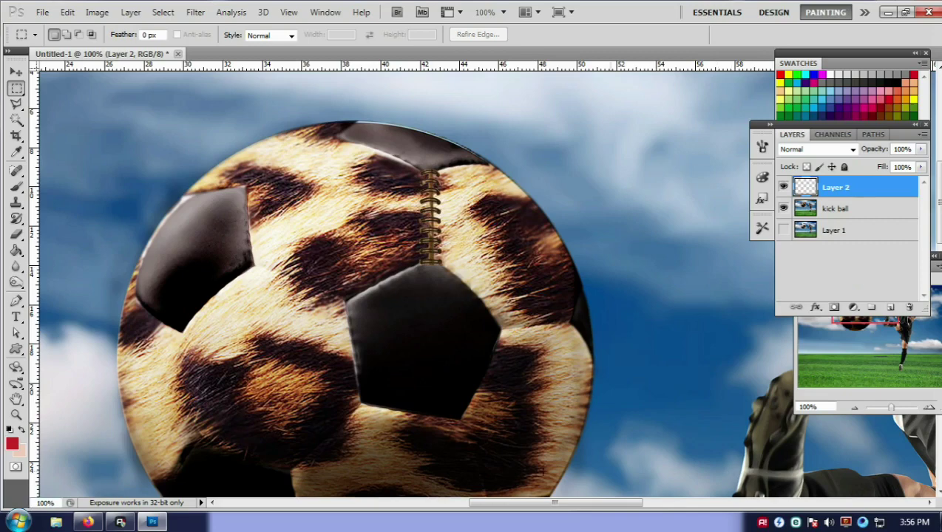
Duplicate the lace layer and fit the copy along the ball's upper-left diagonal seam.
right_click(861, 193)
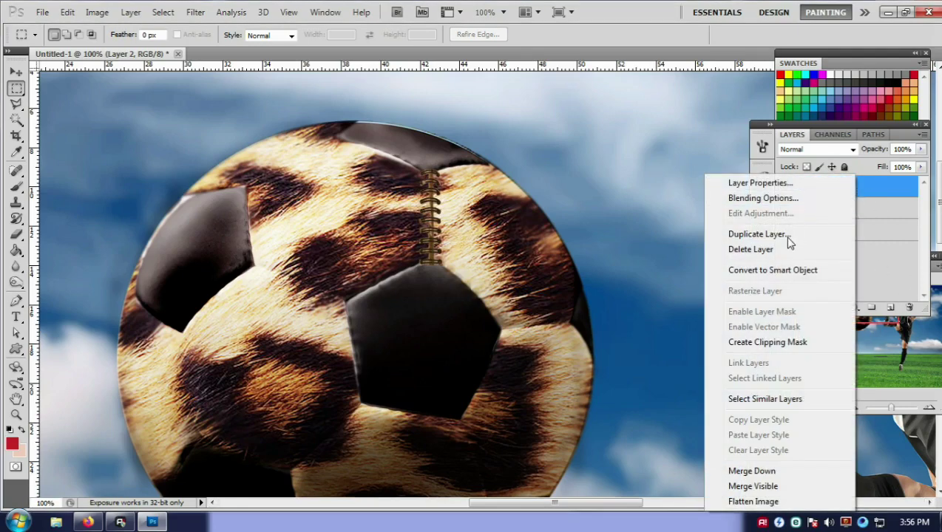
left_click(714, 225)
left_click(612, 186)
key("ctrl+t")
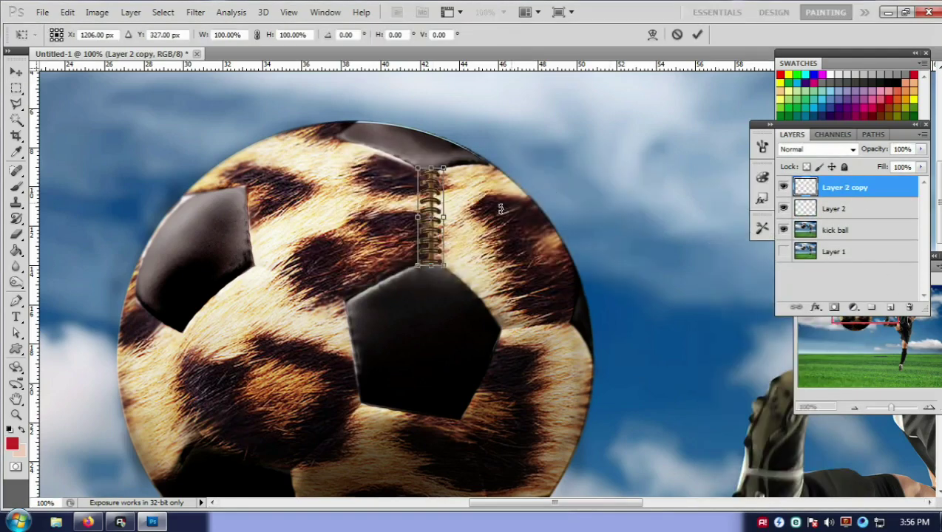
left_click_drag(427, 246, 300, 246)
left_click_drag(316, 290, 422, 221)
mouse_move(330, 207)
left_mouse_down()
mouse_move(323, 194)
mouse_move(307, 292)
mouse_move(353, 312)
left_mouse_up()
key("Return")
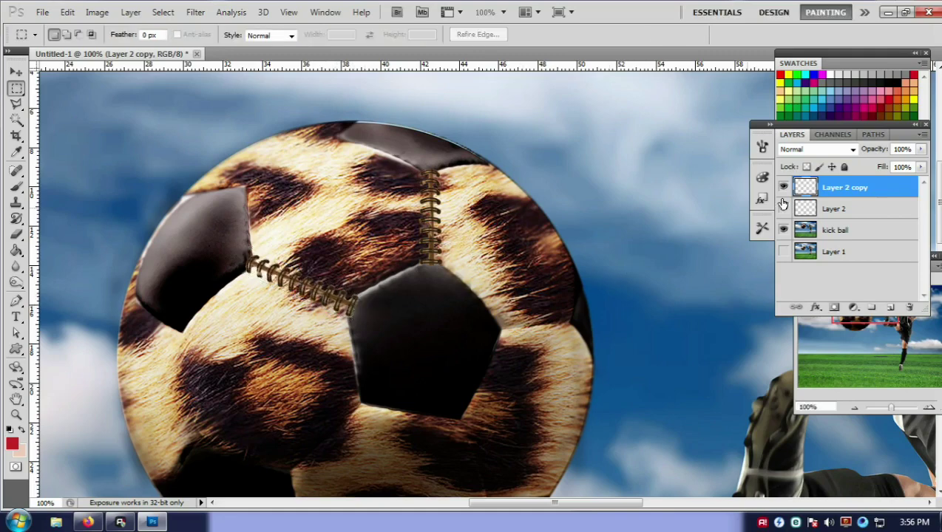
Duplicate the lace again as Layer 2 copy 2 and rotate it onto the left seam.
right_click(814, 193)
left_click(766, 233)
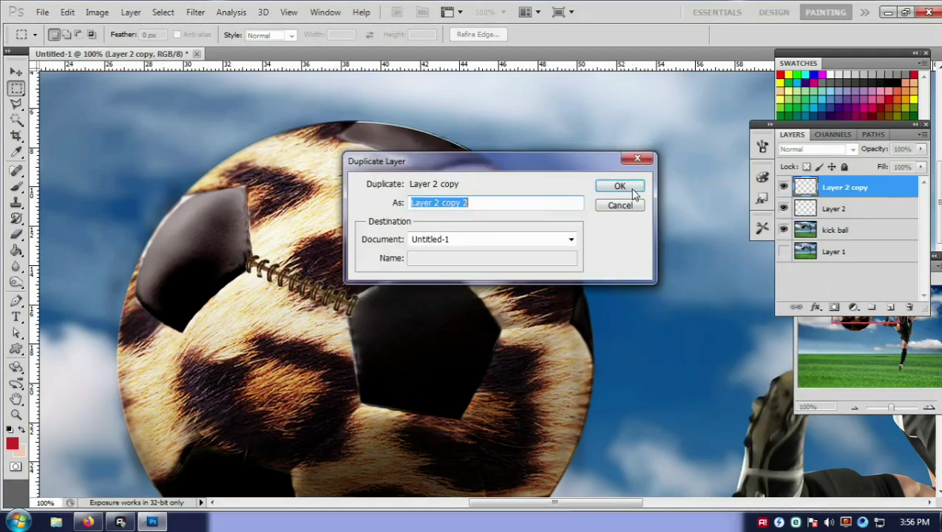
left_click(624, 187)
left_click_drag(427, 261, 428, 268)
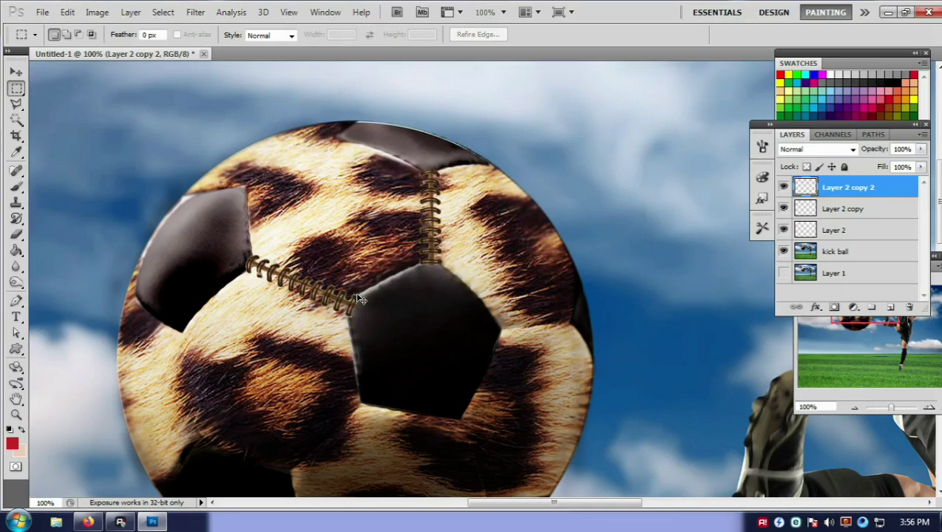
key("ctrl+t")
left_click_drag(334, 305, 270, 325)
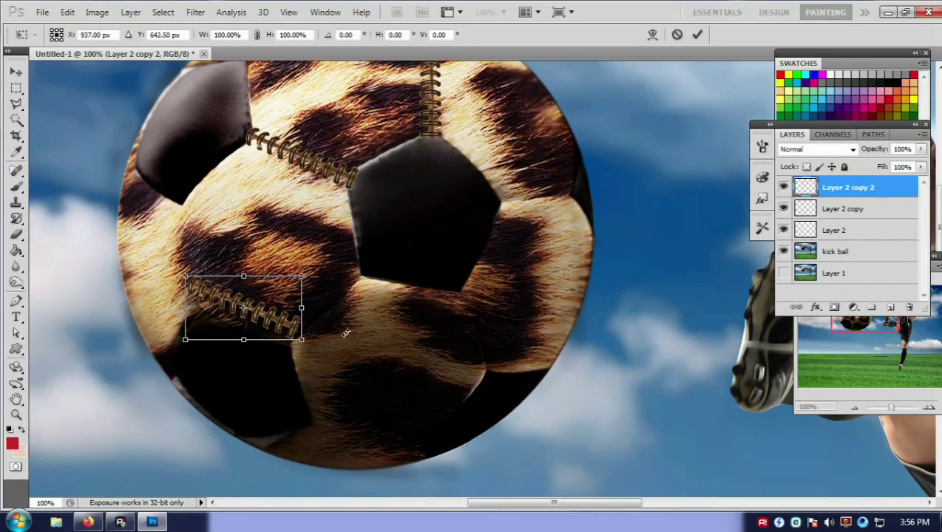
left_click_drag(345, 333, 267, 408)
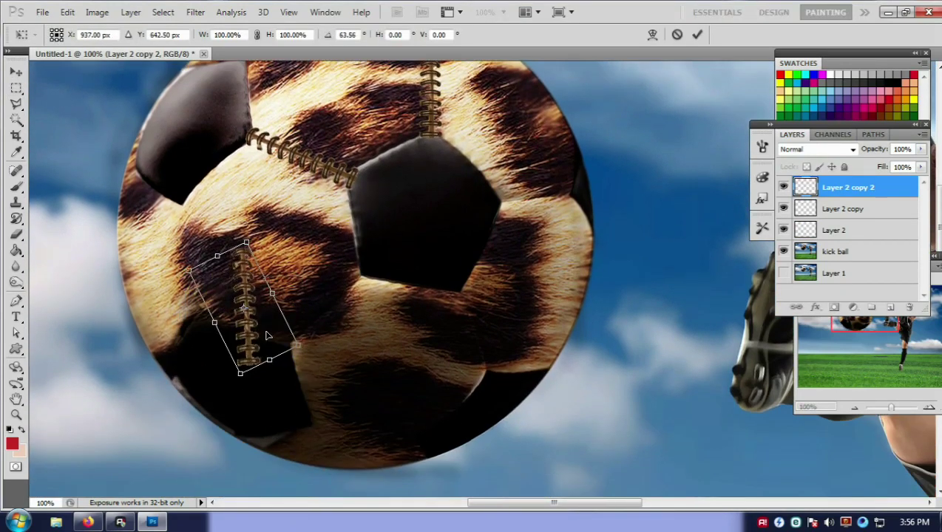
left_click_drag(268, 336, 209, 284)
left_click_drag(255, 333, 226, 309)
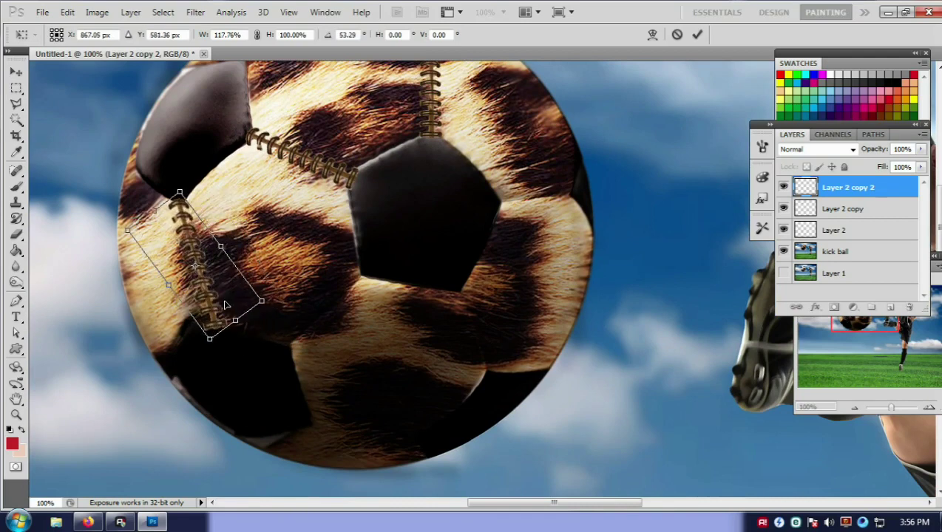
left_click_drag(347, 308, 340, 333)
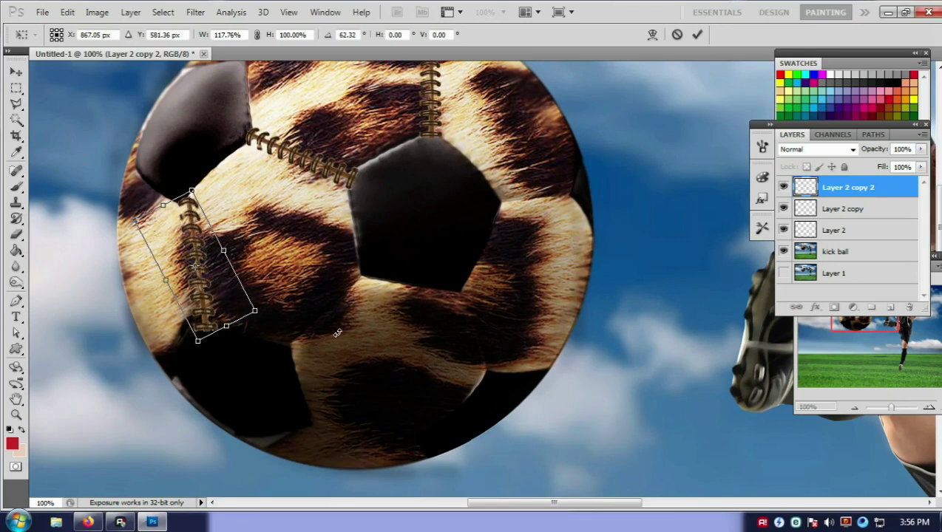
key("Return")
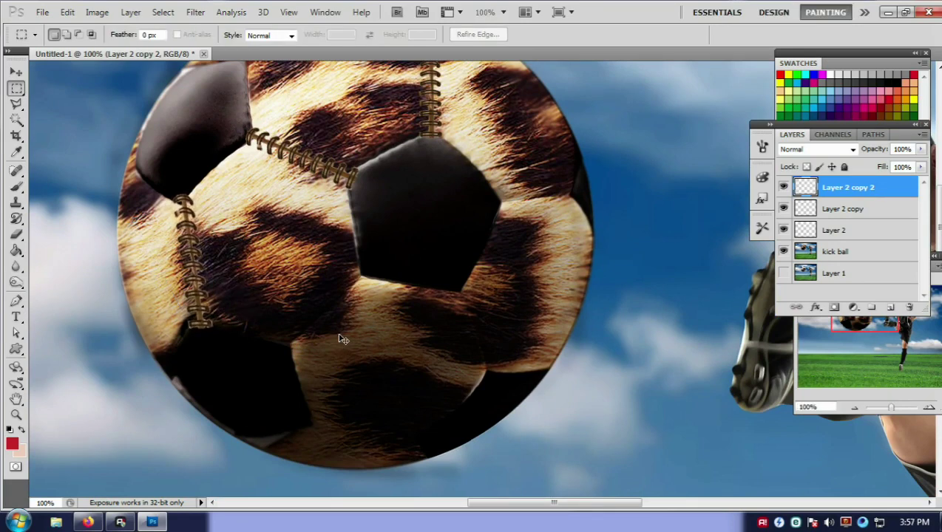
Add Layer 2 copy 3, rotated 90° clockwise, diagonally along the seam below the centre panel.
right_click(841, 190)
left_click(773, 235)
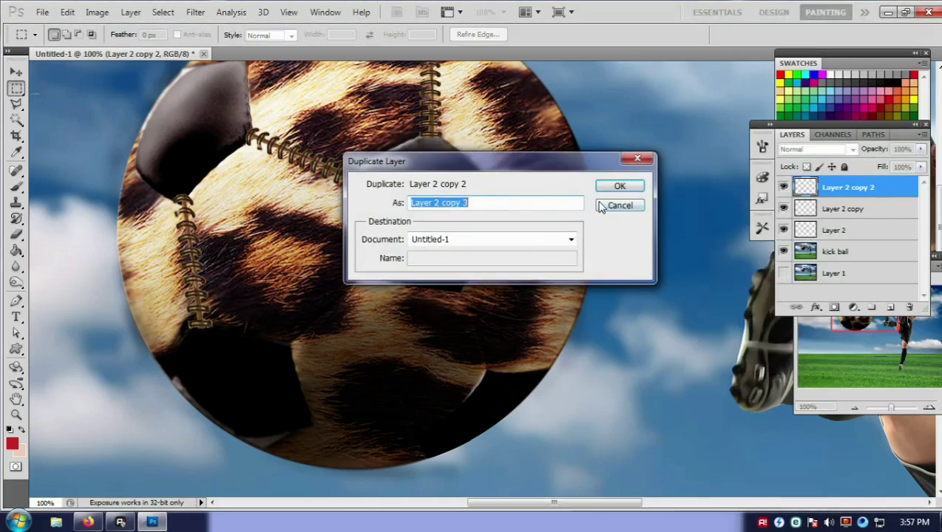
left_click(604, 189)
key("ctrl+t")
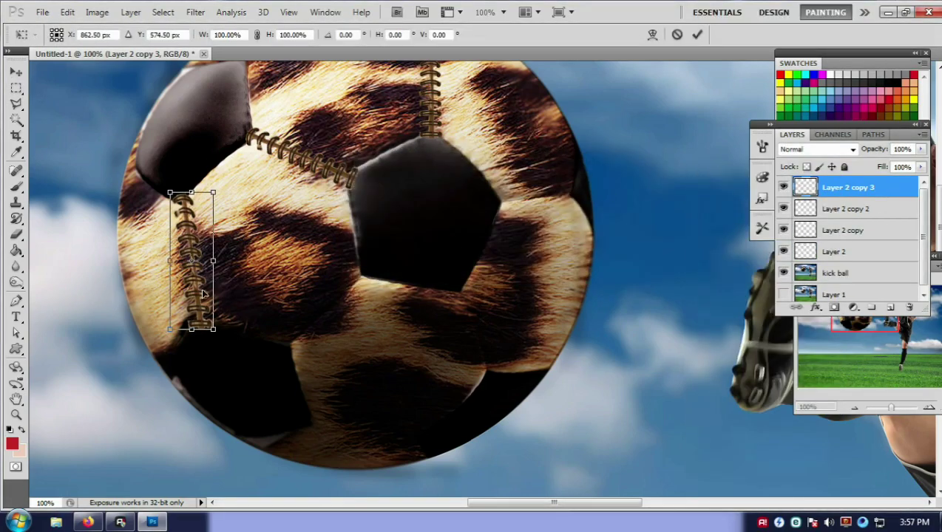
right_click(202, 294)
left_click(258, 450)
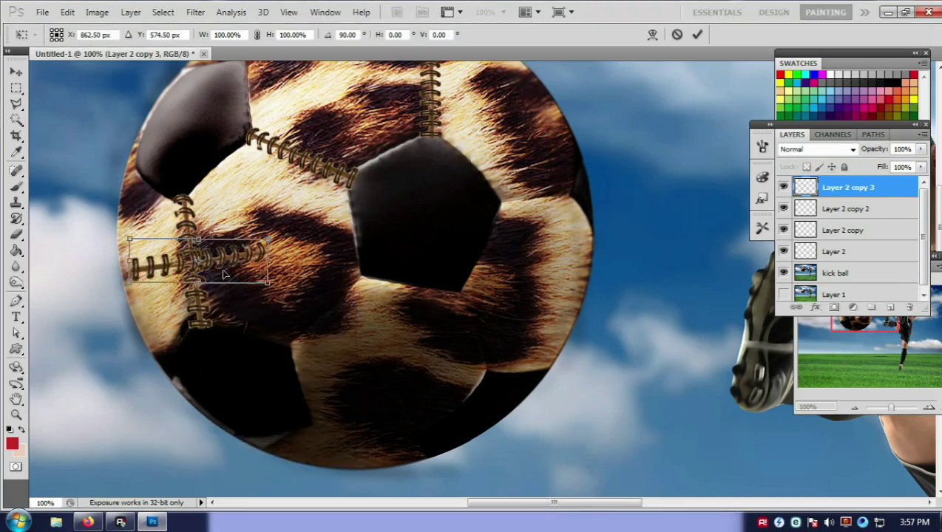
left_click_drag(225, 275, 400, 326)
mouse_move(455, 337)
left_mouse_down()
mouse_move(404, 316)
mouse_move(379, 274)
left_mouse_up()
left_click_drag(447, 297, 459, 324)
left_click_drag(273, 324, 271, 336)
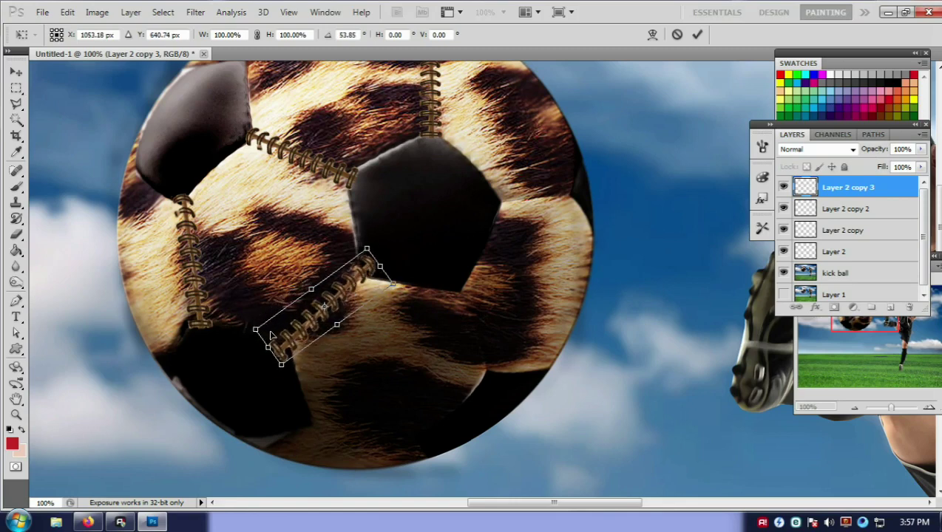
key("Return")
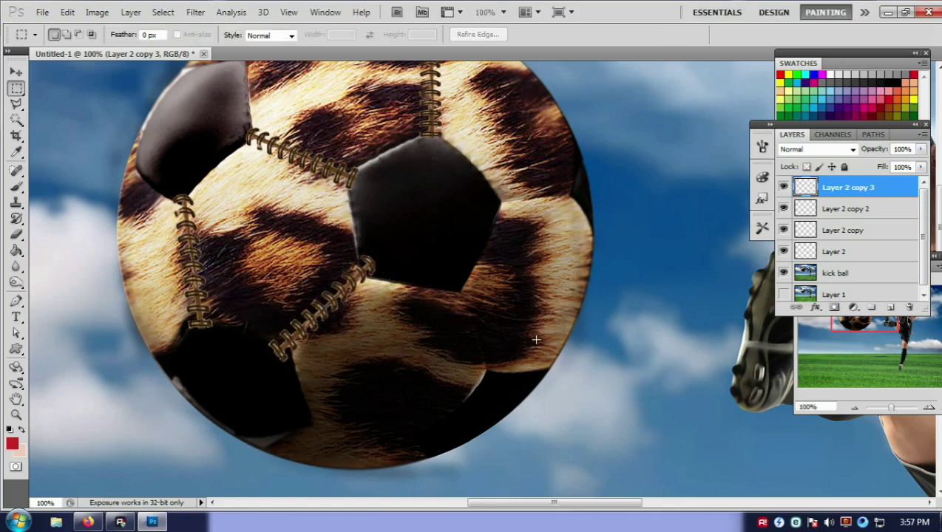
Add Layer 2 copy 4, slightly enlarged, along the ball's bottom seam.
right_click(835, 189)
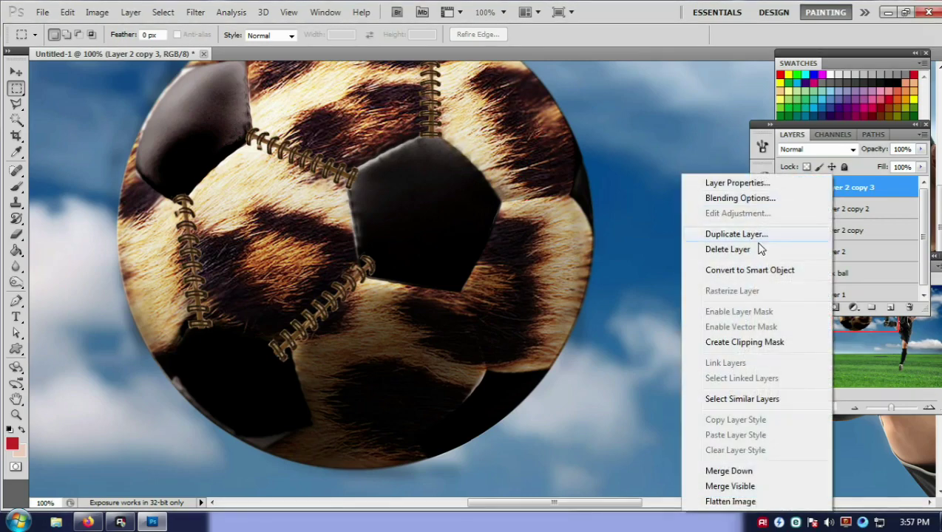
left_click(671, 233)
left_click(610, 189)
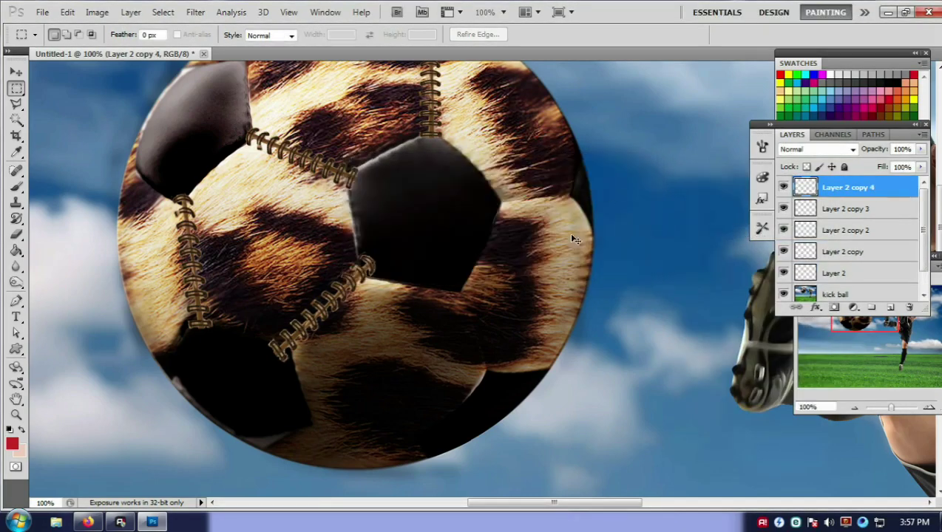
key("ctrl+t")
left_click_drag(316, 326, 361, 368)
left_click_drag(473, 370, 499, 473)
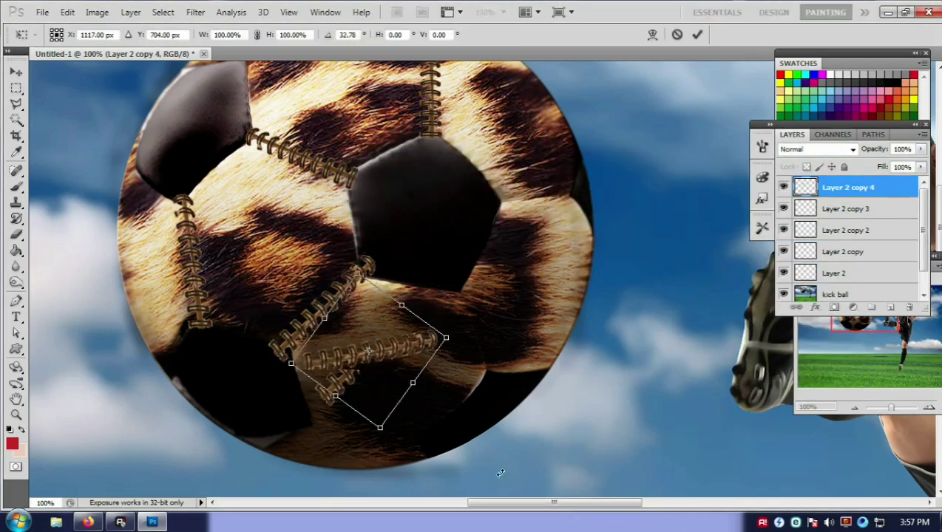
left_click_drag(368, 366, 371, 422)
mouse_move(487, 447)
left_mouse_down()
mouse_move(536, 429)
mouse_move(523, 418)
left_mouse_up()
left_click_drag(448, 416, 466, 409)
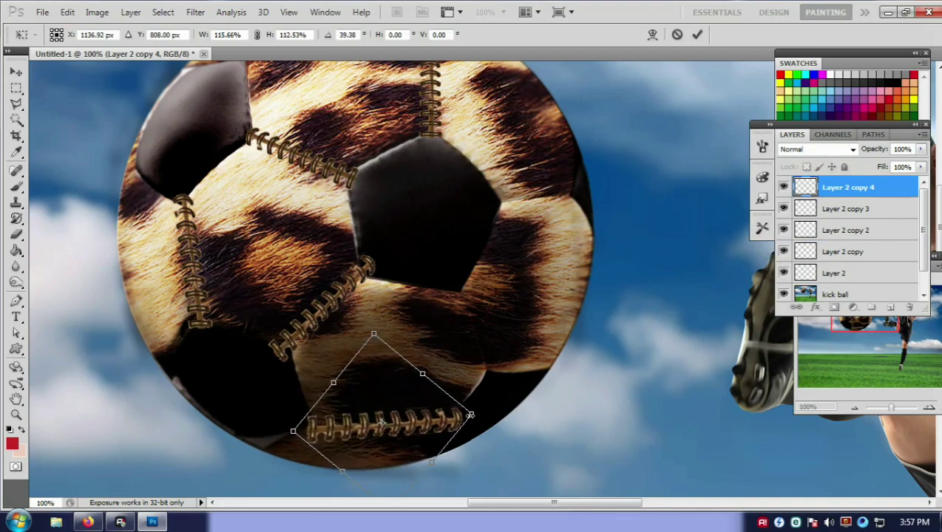
key("Return")
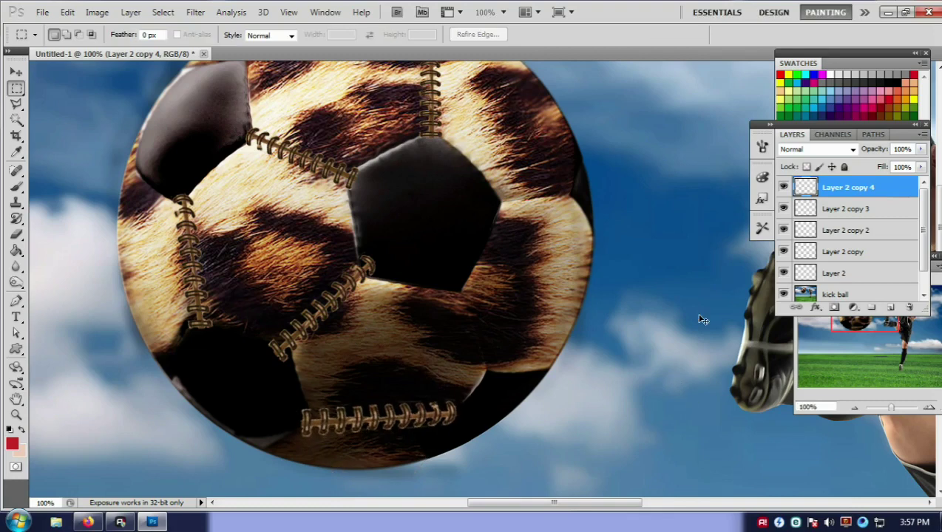
Add Layer 2 copy 5 along the lower-right diagonal seam and nudge it upward.
right_click(872, 191)
left_click(776, 233)
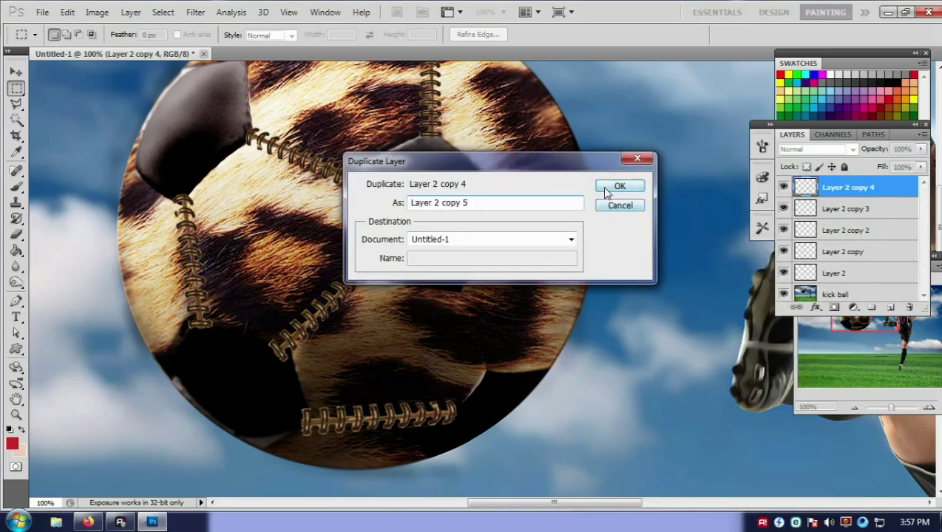
left_click(606, 189)
key("ctrl+t")
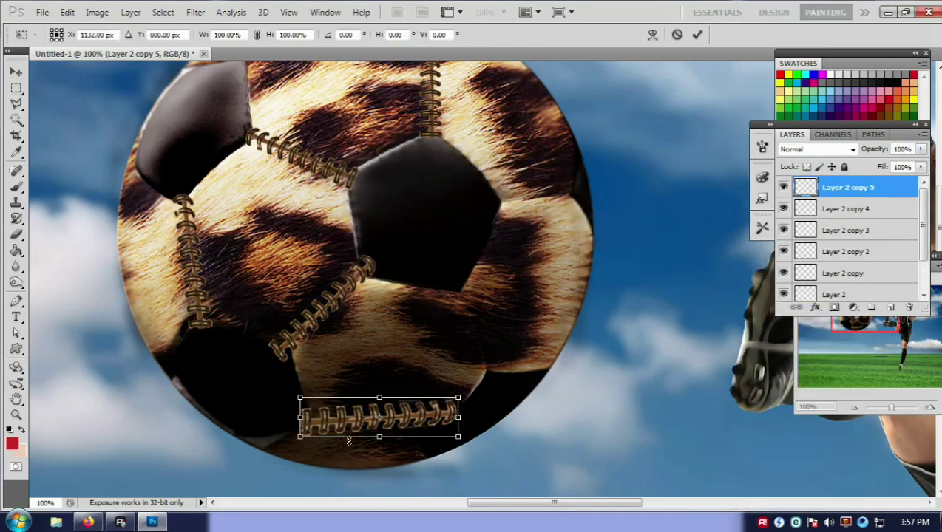
left_click_drag(392, 418, 497, 322)
mouse_move(598, 367)
left_mouse_down()
mouse_move(544, 454)
mouse_move(503, 462)
left_mouse_up()
mouse_move(505, 377)
left_mouse_down()
mouse_move(493, 365)
mouse_move(488, 373)
mouse_move(494, 340)
mouse_move(464, 354)
left_mouse_up()
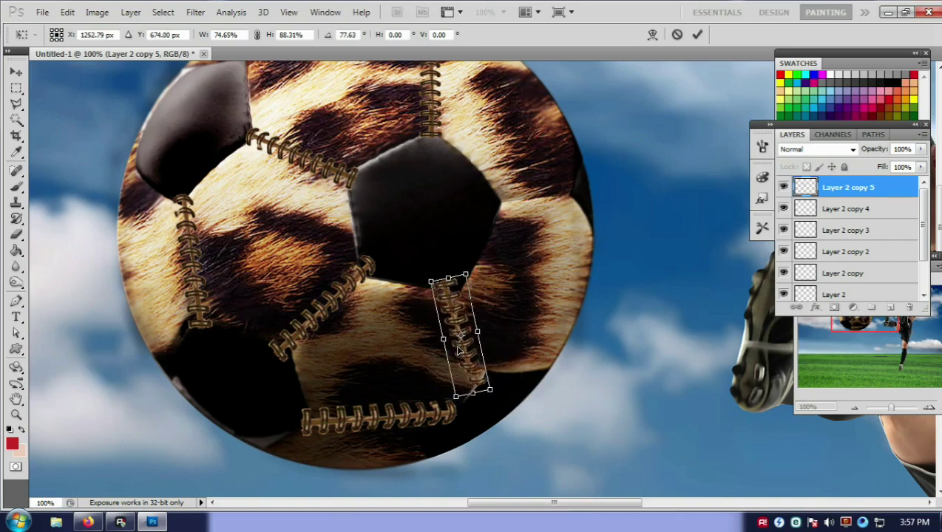
mouse_move(491, 390)
left_mouse_down()
mouse_move(481, 398)
mouse_move(479, 385)
left_mouse_up()
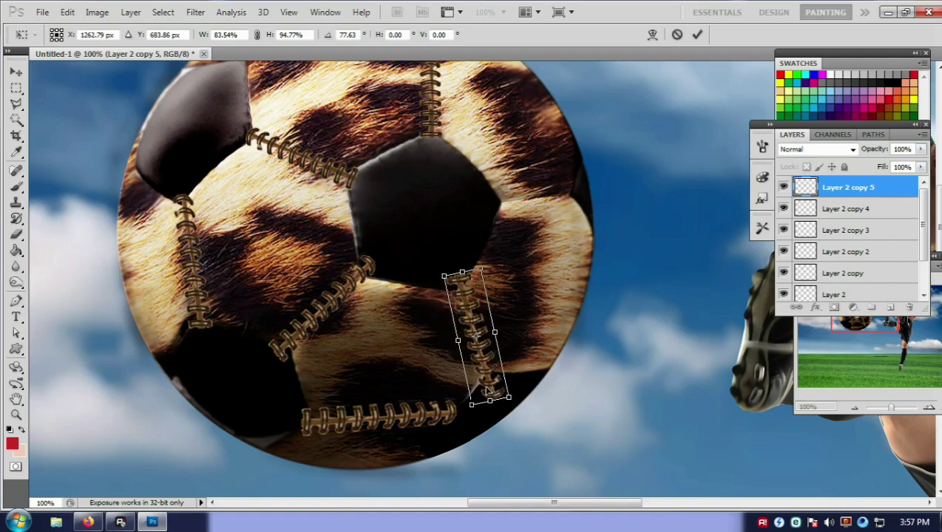
left_click_drag(523, 422, 546, 411)
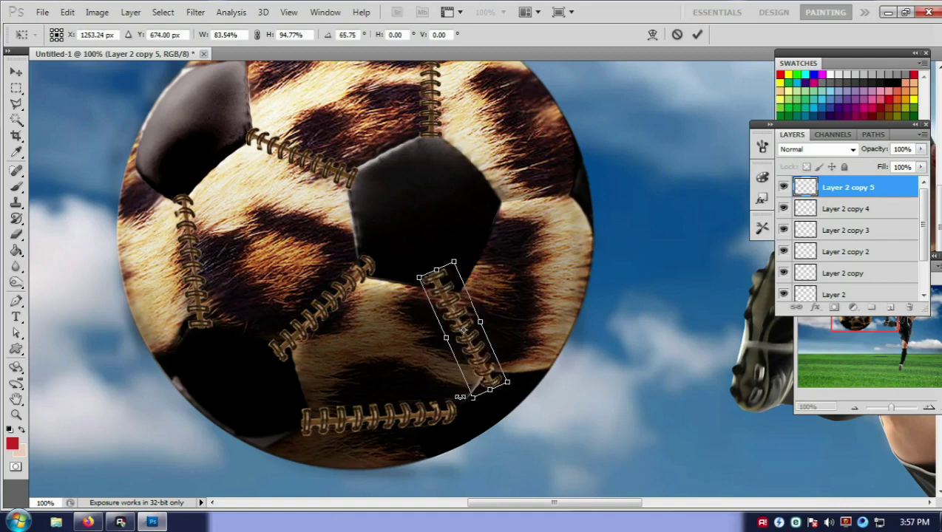
key("Return")
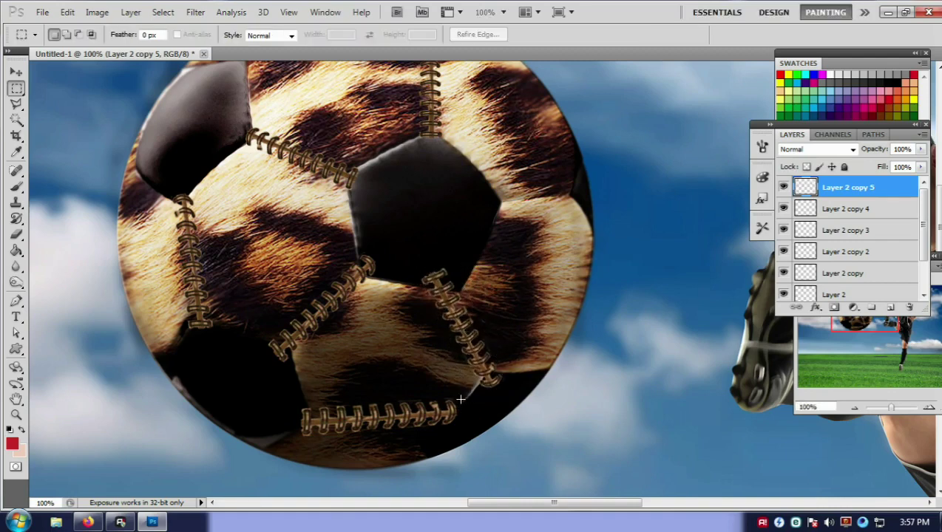
key("ctrl+Up")
key("ctrl+Up")
key("ctrl+Up")
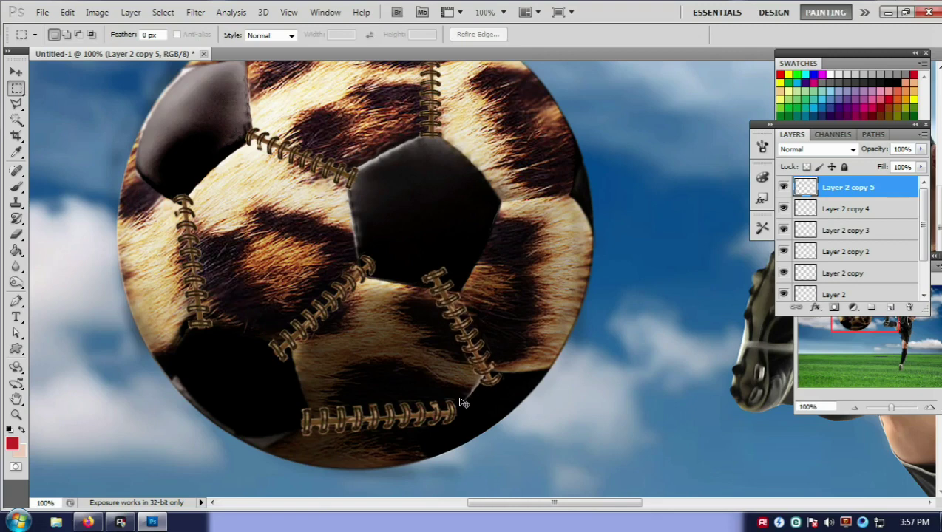
key("ctrl+Up")
key("ctrl+Up")
key("ctrl+Up")
key("ctrl+Up")
key("ctrl+Up")
key("ctrl+Up")
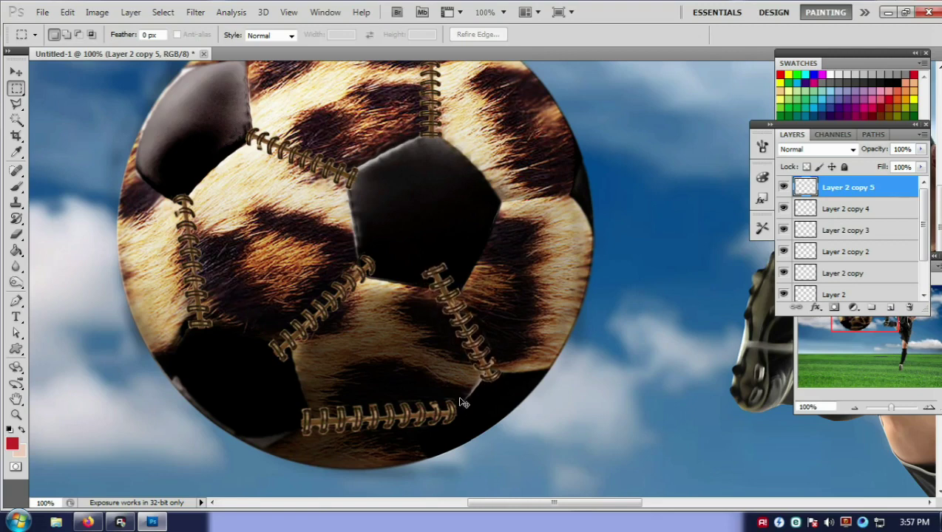
Shrink the lower-right seam to about 80% width.
key("ctrl+t")
left_click_drag(410, 257, 427, 275)
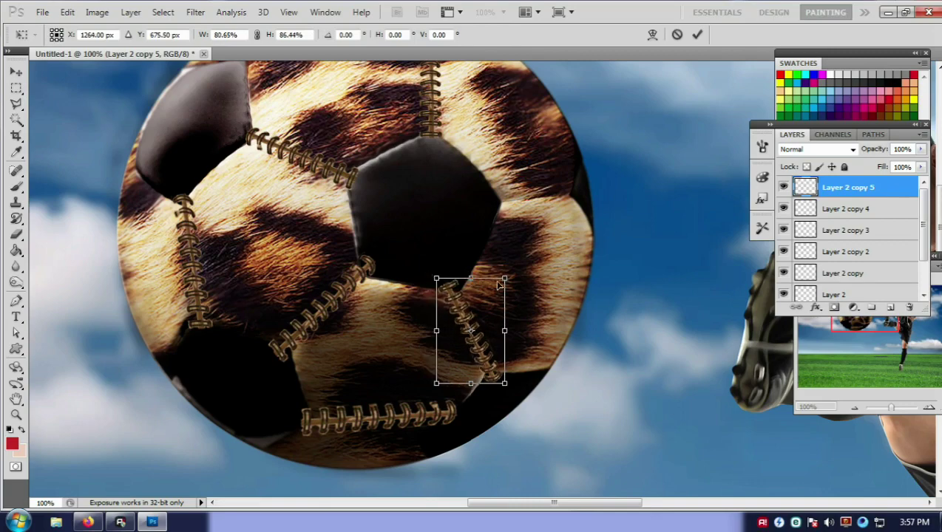
key("Return")
key("m")
scroll(497, 281, "up", 2)
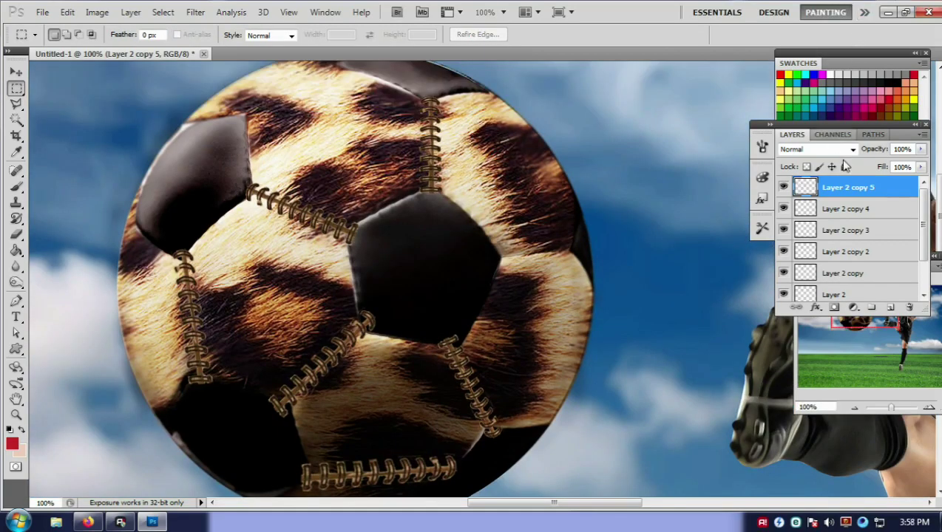
Add Layer 2 copy 6, rotated 90° clockwise and scaled, along the seam beside the black panel.
right_click(845, 190)
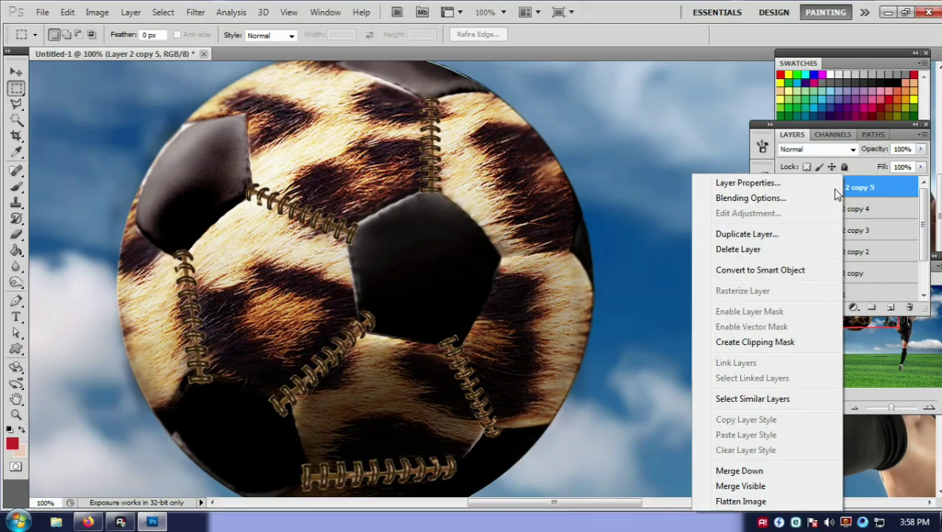
left_click(775, 232)
left_click(625, 187)
key("ctrl+t")
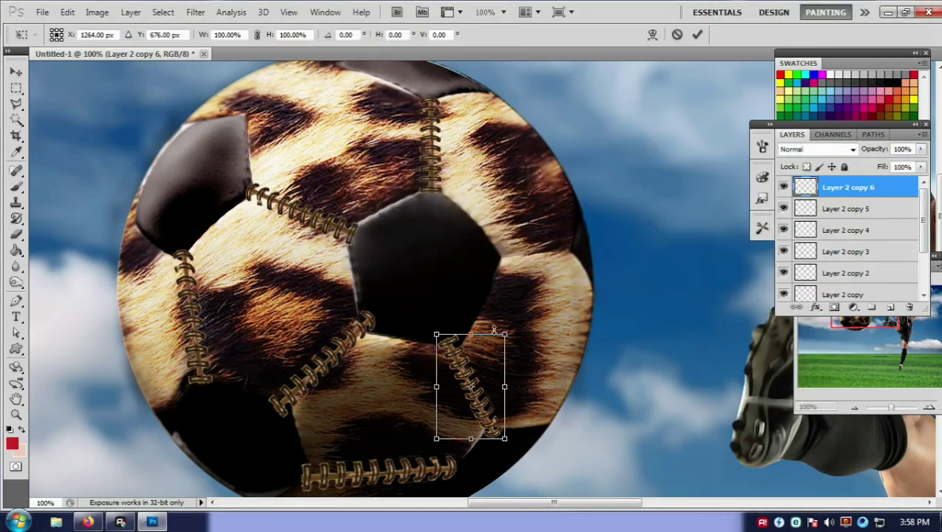
left_click_drag(485, 359, 527, 261)
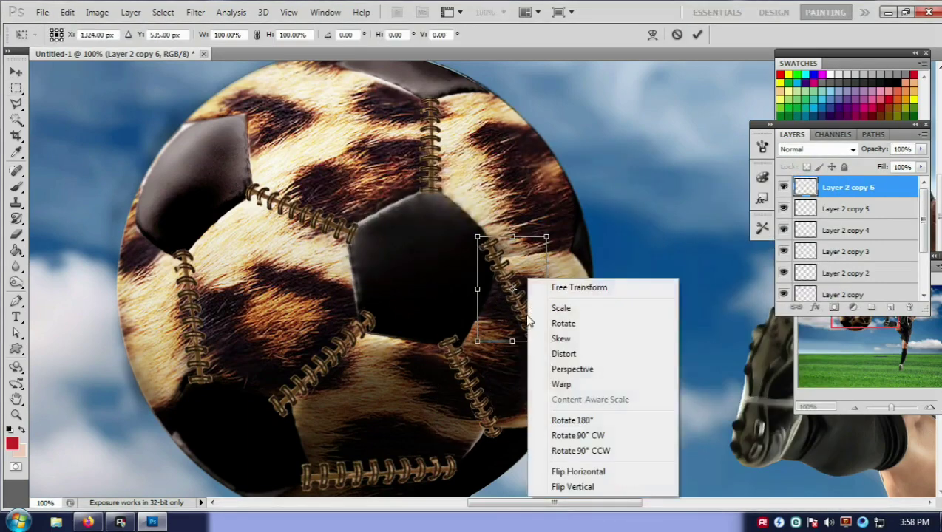
right_click(527, 278)
left_click(559, 435)
left_click_drag(527, 318, 537, 293)
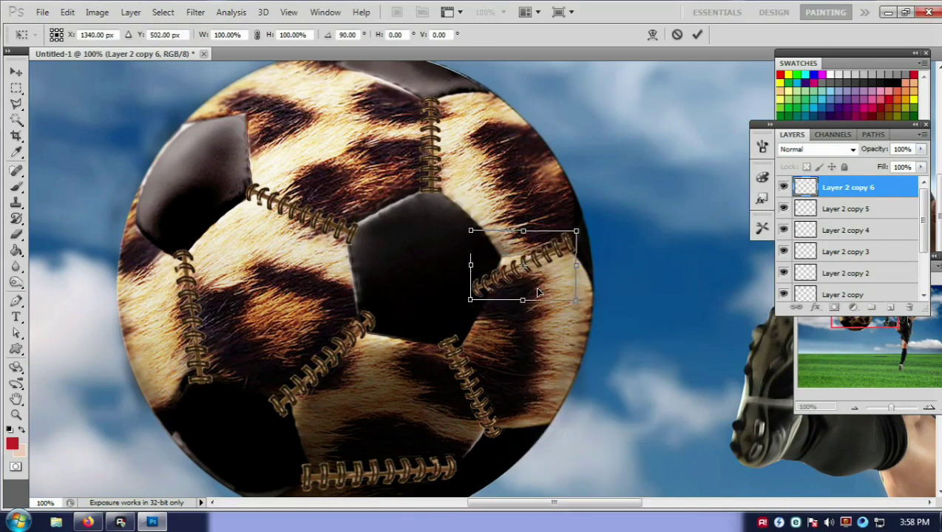
left_click_drag(639, 265, 650, 295)
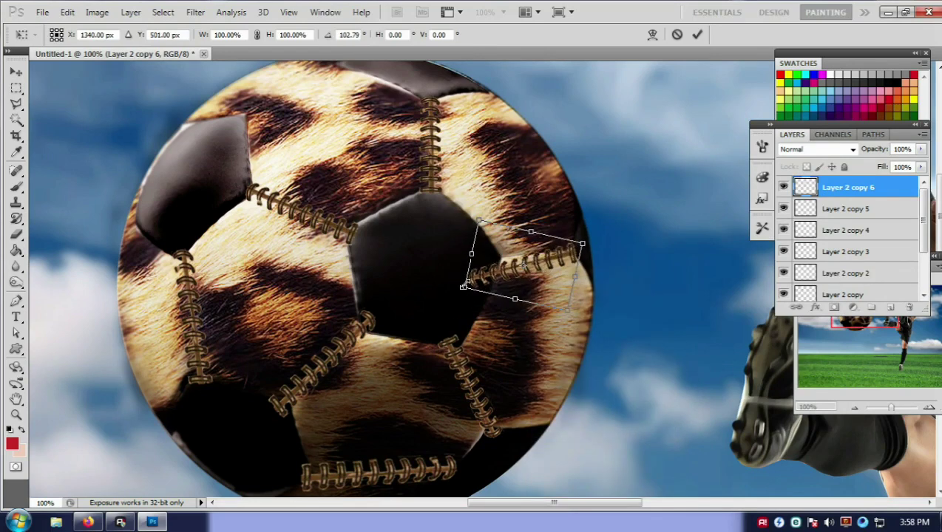
left_click_drag(463, 286, 492, 271)
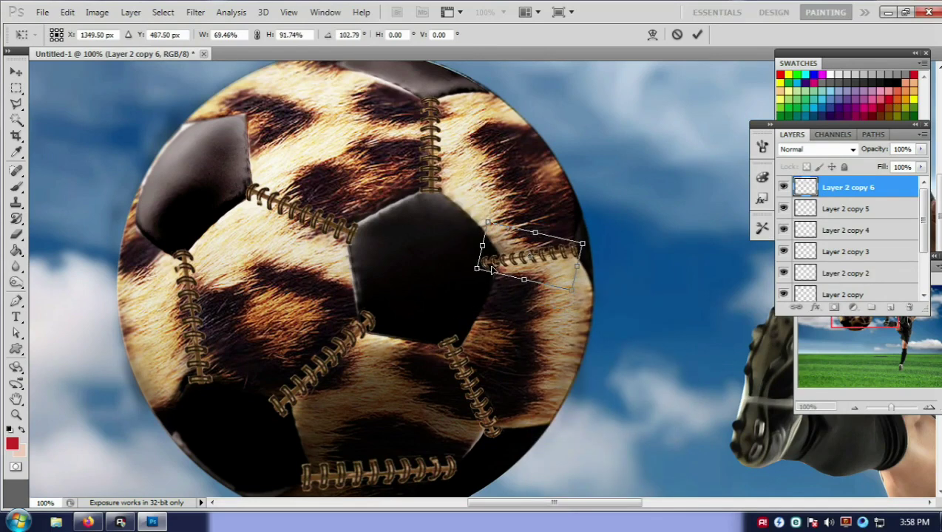
key("Return")
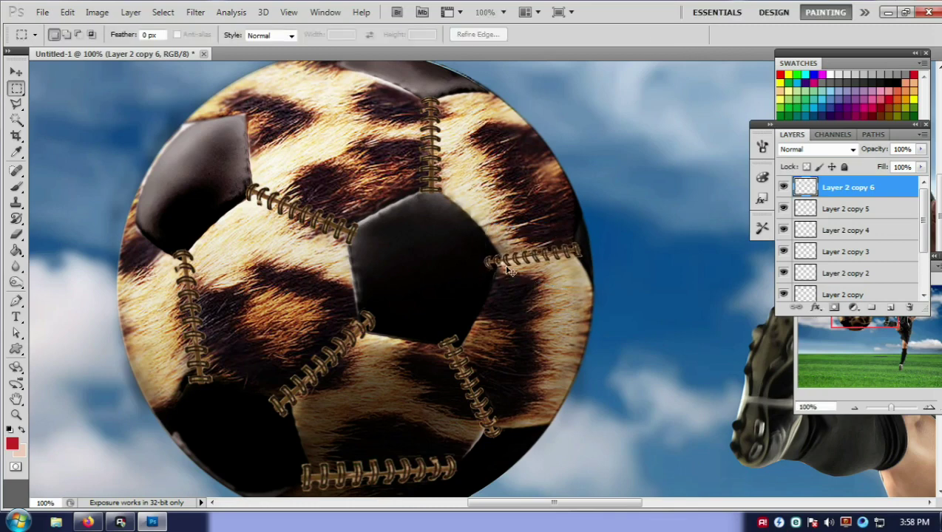
Straighten the right seam to a slight tilt and nudge it up.
key("ctrl+t")
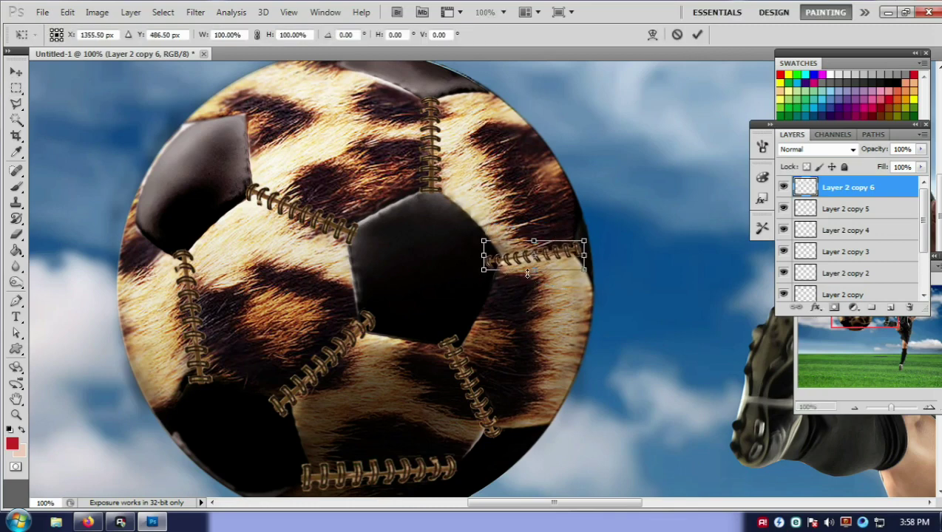
left_click_drag(538, 272, 541, 282)
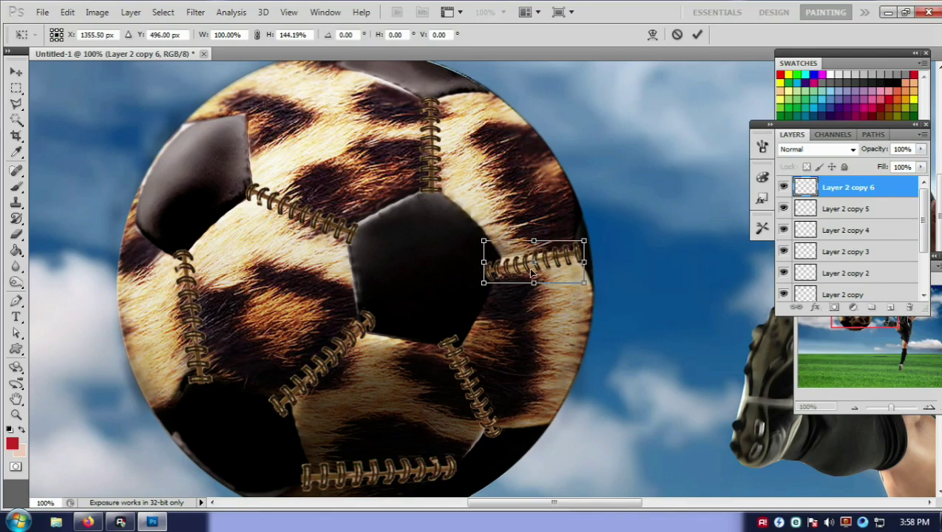
key("Return")
key("ctrl+Up")
key("ctrl+Up")
key("ctrl+Up")
key("ctrl+Up")
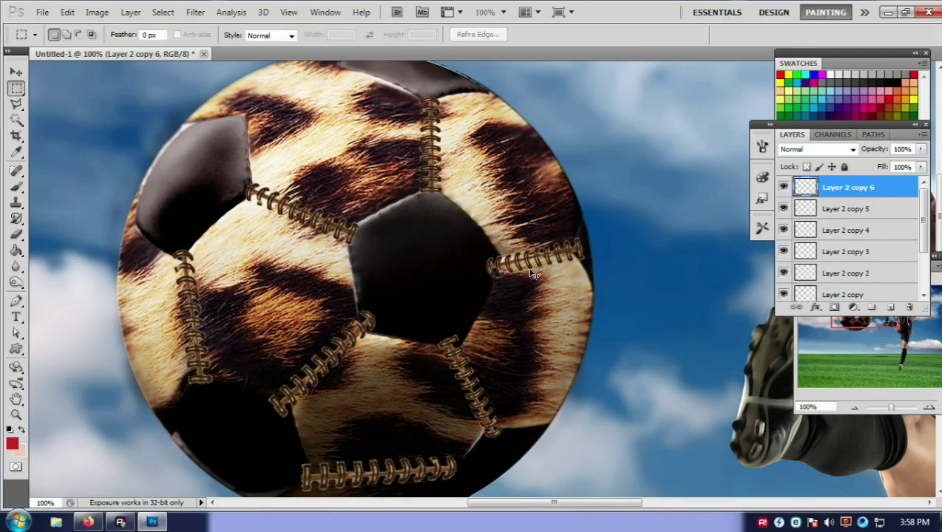
key("ctrl+Up")
key("ctrl+Up")
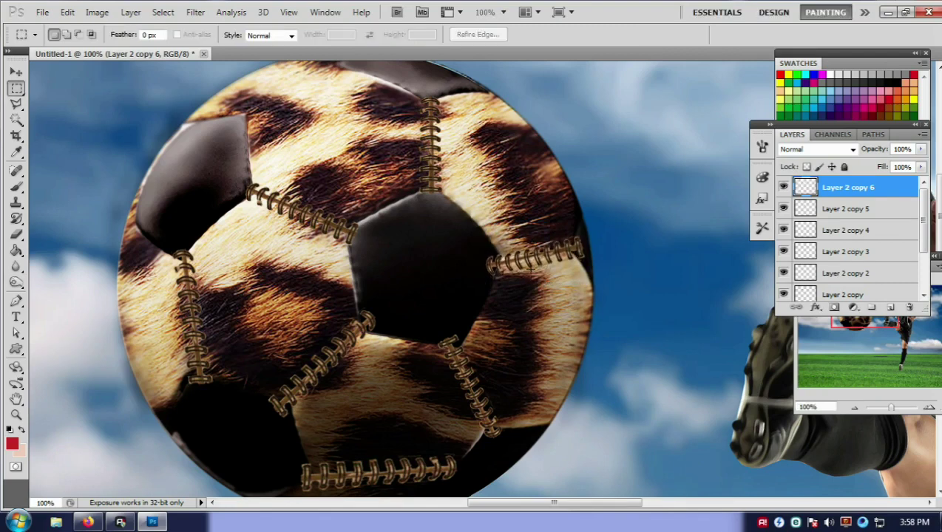
Add Layer 2 copy 7, rotated 180° and widened, along the top edge above the upper-left panel.
scroll(198, 190, "up", 3)
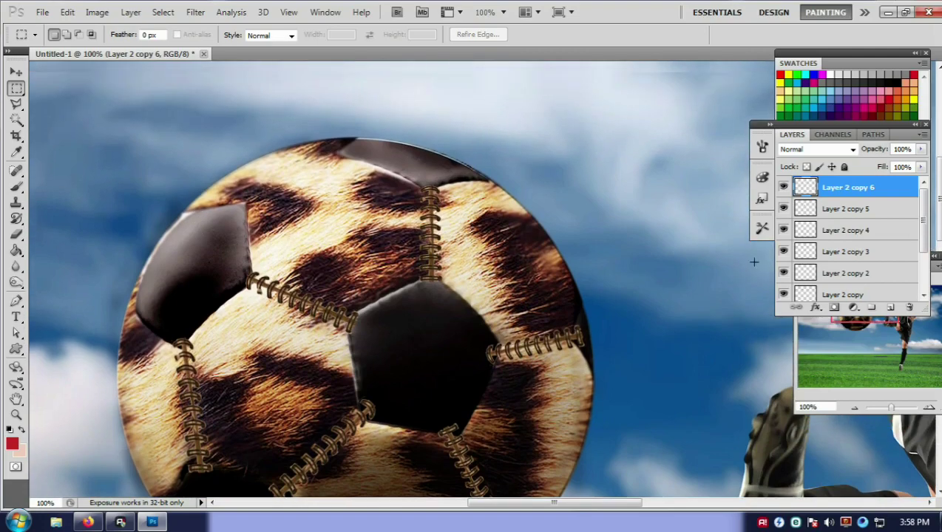
right_click(832, 191)
left_click(767, 233)
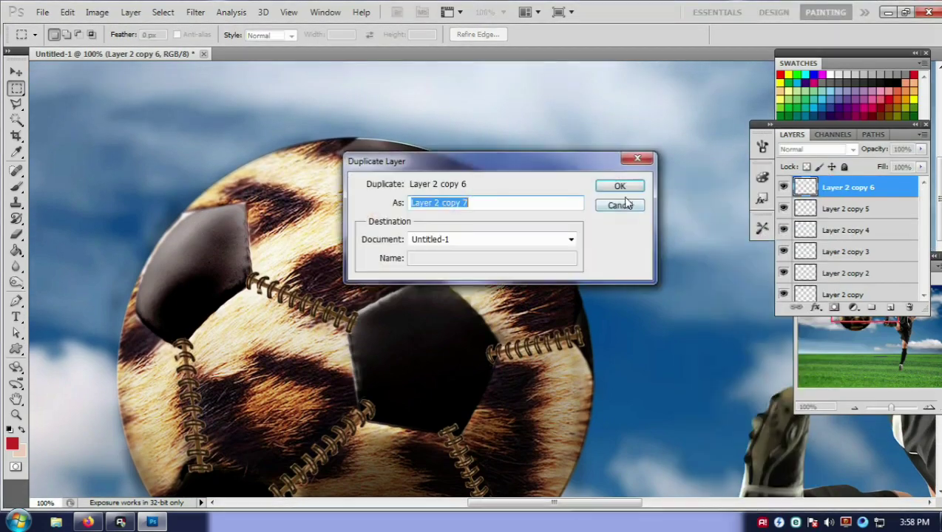
left_click(608, 185)
key("ctrl+t")
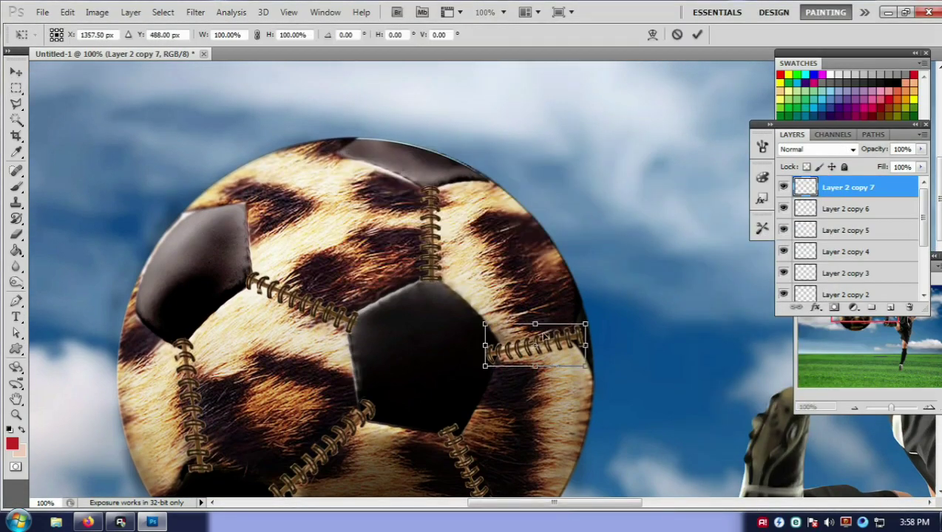
right_click(541, 341)
left_click(590, 266)
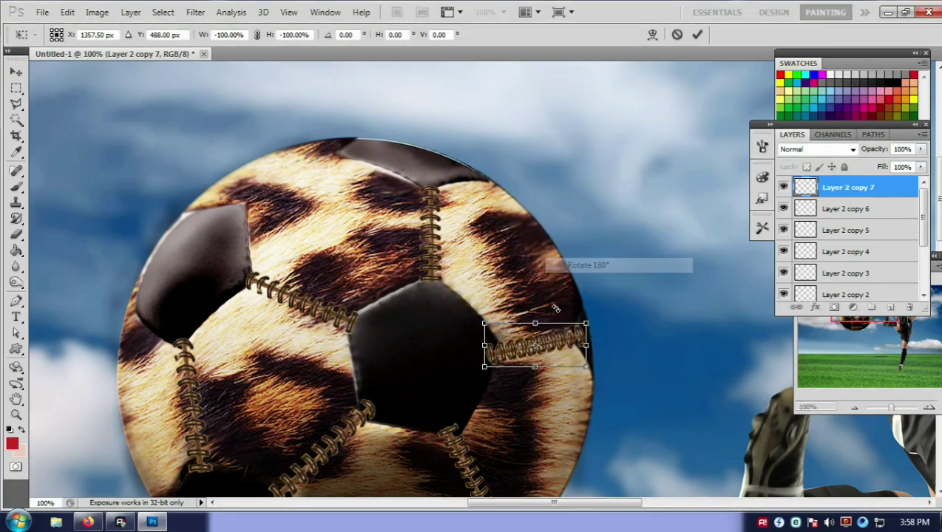
mouse_move(567, 346)
left_mouse_down()
mouse_move(303, 196)
mouse_move(399, 177)
left_mouse_up()
left_click_drag(339, 158, 340, 140)
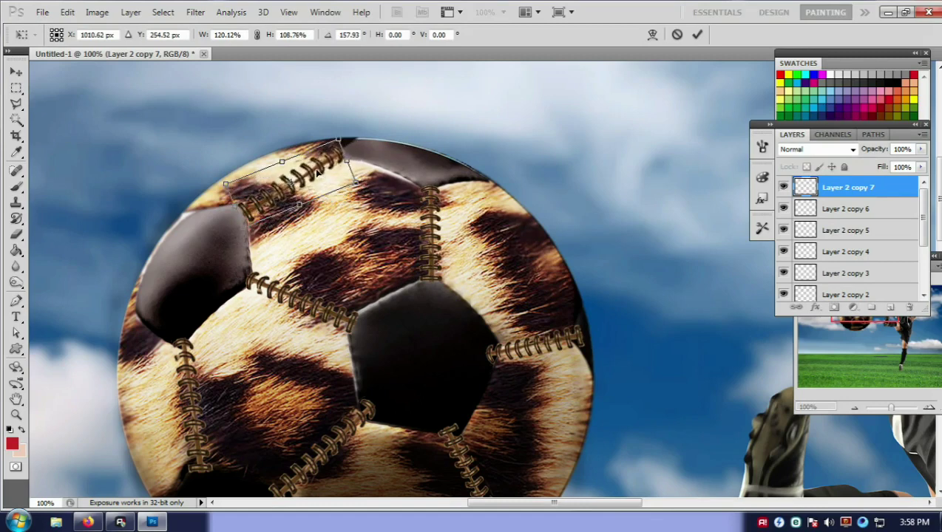
mouse_move(337, 171)
left_mouse_down()
mouse_move(325, 174)
mouse_move(400, 192)
left_mouse_up()
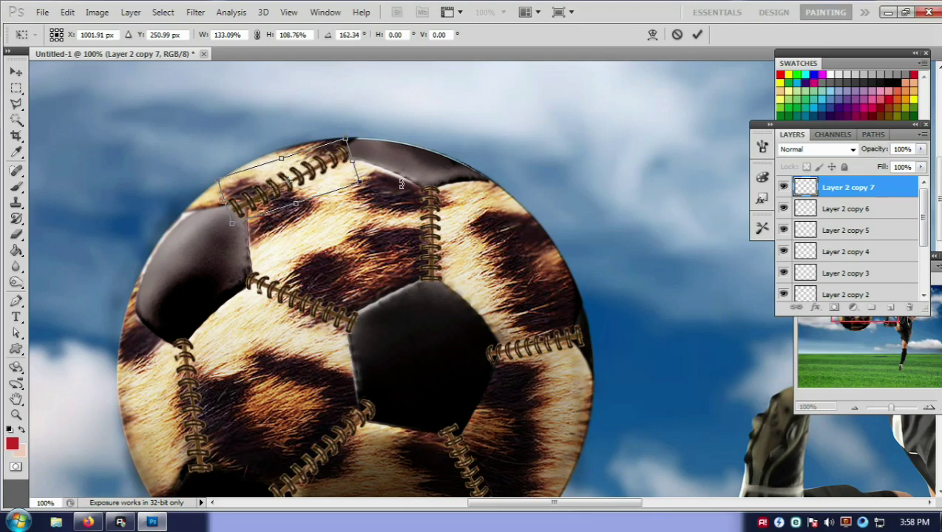
key("Return")
Nudge the top seam down and right, then set the view to 66.7% zoom.
key("ctrl+Down")
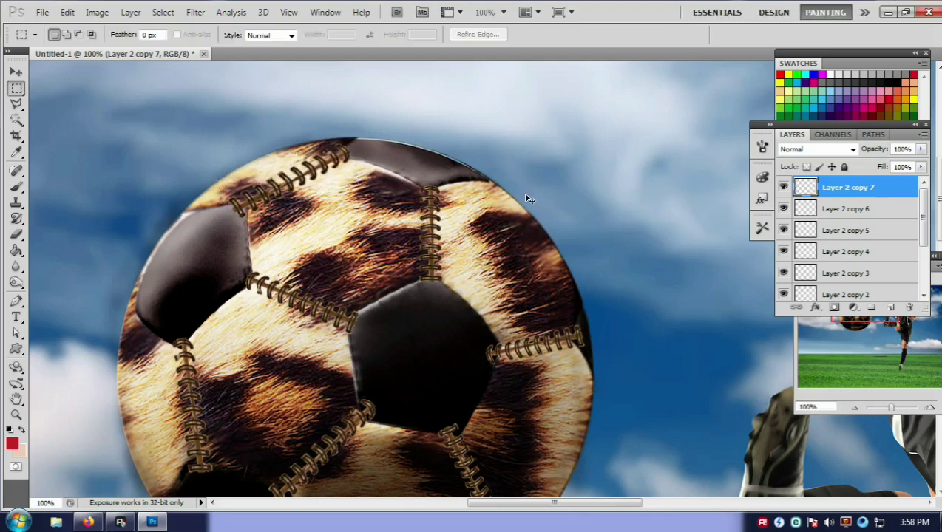
key("ctrl+Right")
key("ctrl+minus")
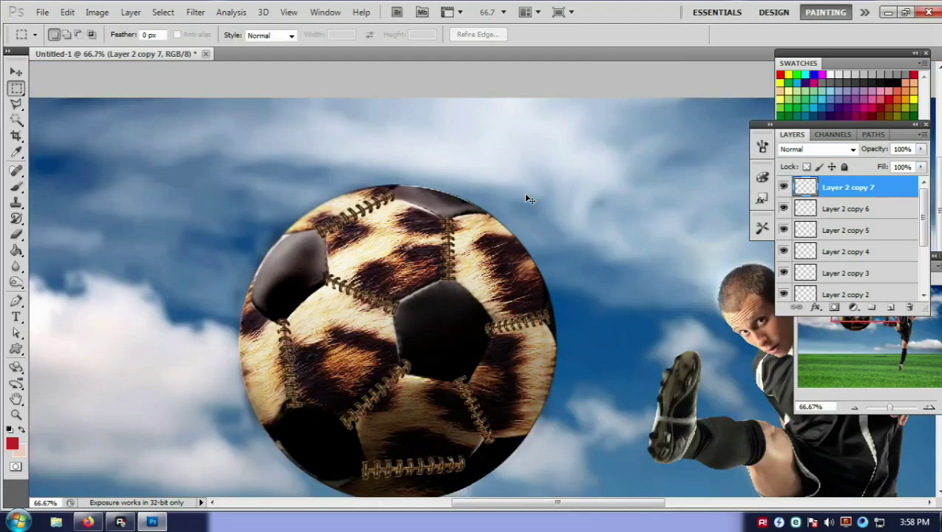
key("ctrl+minus")
key("ctrl+plus")
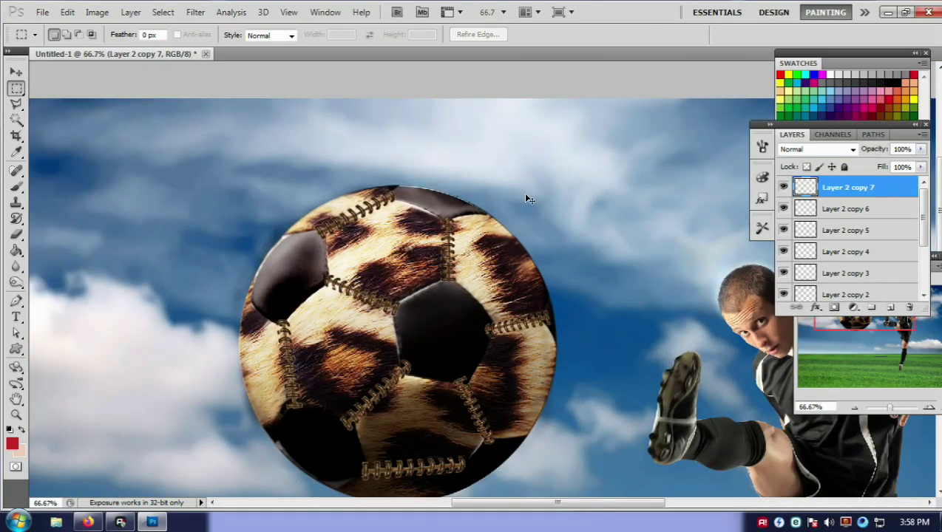
Merge the seam copies into one layer and rename it 'nail'.
key("ctrl+e")
key("ctrl+e")
key("ctrl+e")
key("ctrl+e")
key("ctrl+e")
key("ctrl+e")
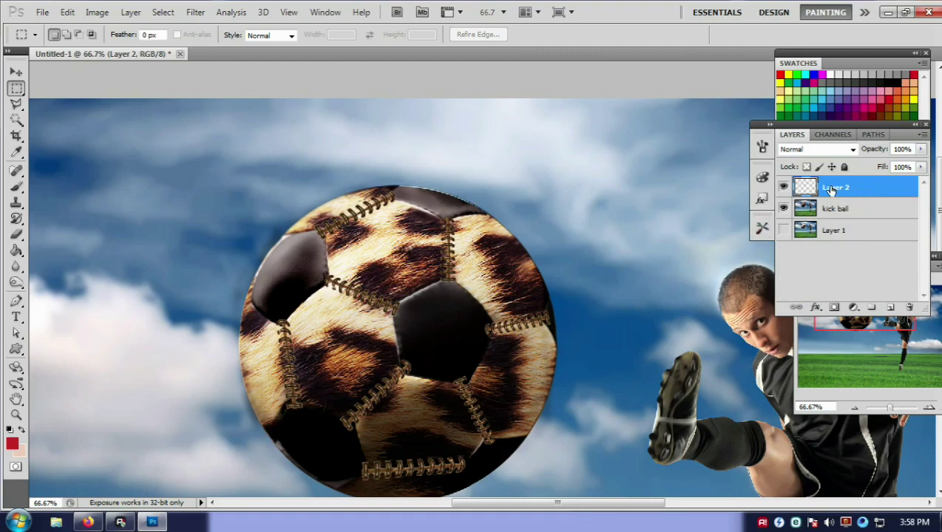
double_click(831, 188)
left_click(849, 216)
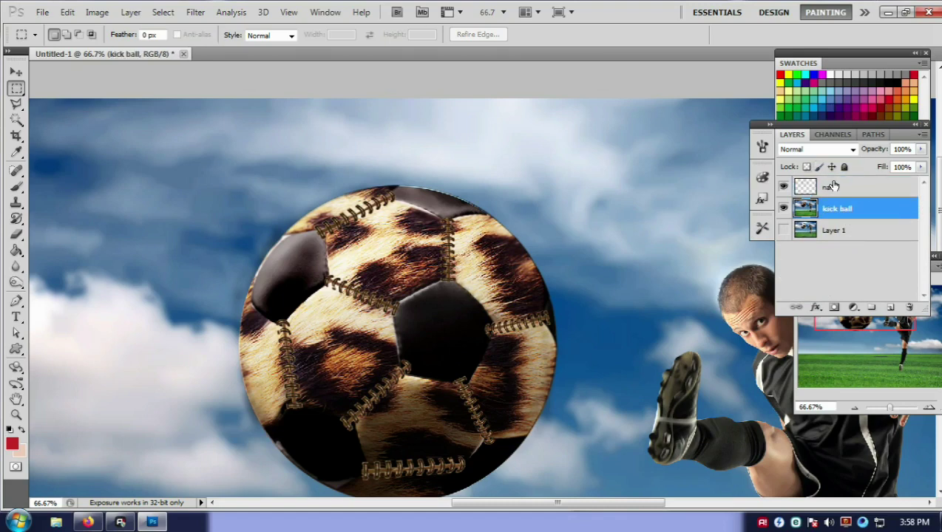
left_click(827, 187)
left_click(97, 12)
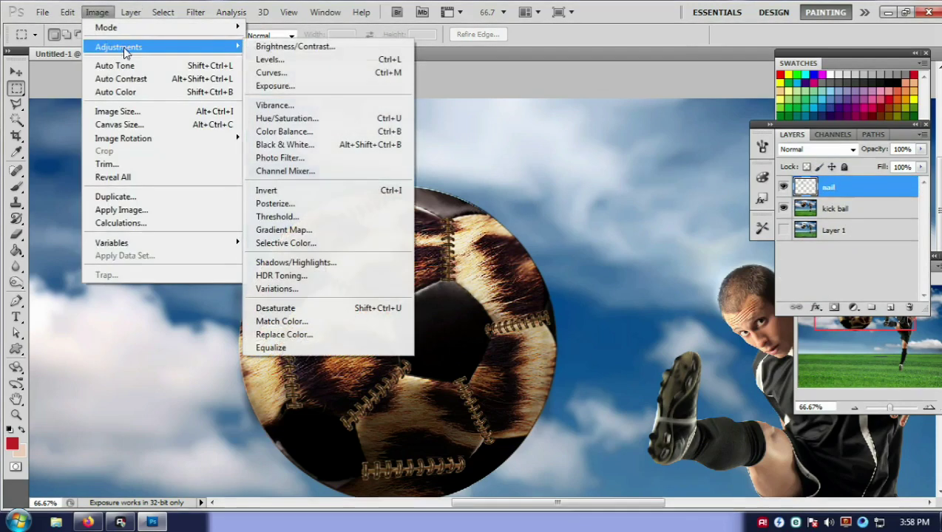
Darken the seams with a downward Curves adjustment.
left_click(271, 73)
left_click_drag(185, 226, 183, 280)
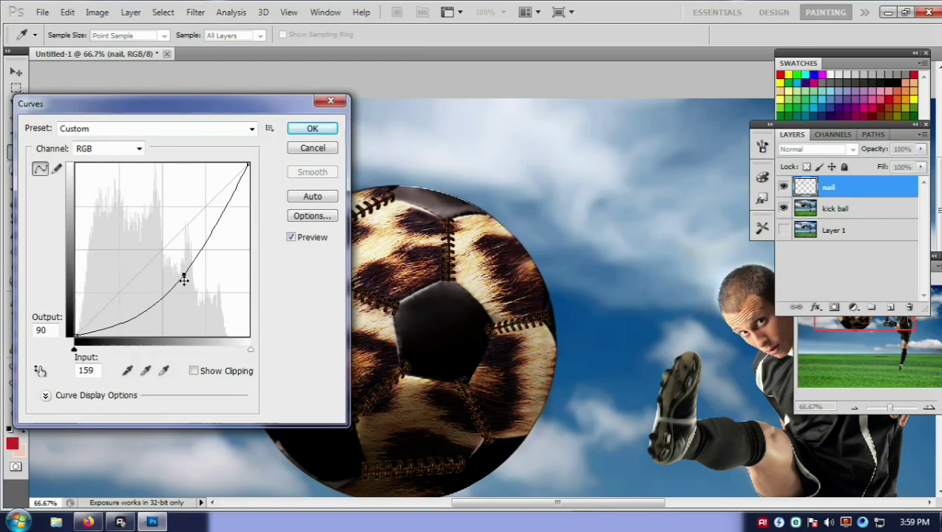
left_click(312, 128)
Blur the stitches with a 30-pixel Blur brush at 33% strength.
left_click(16, 267)
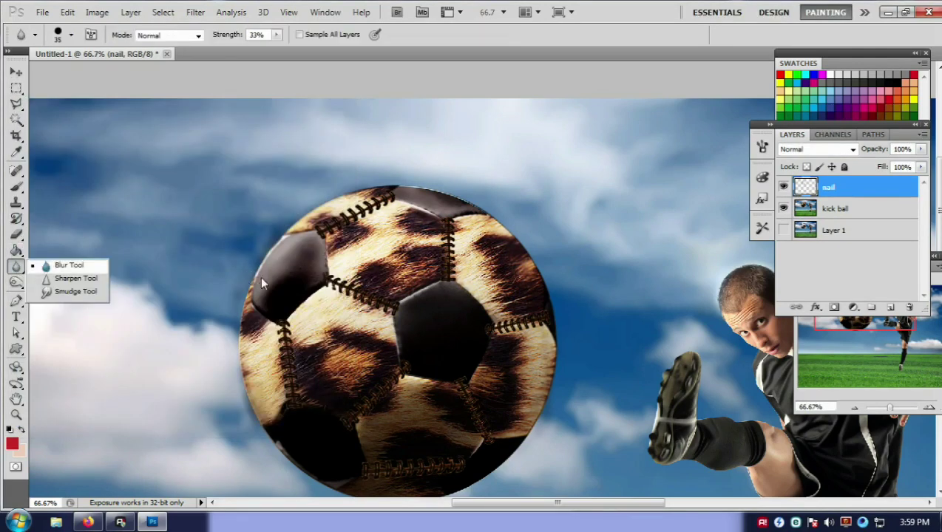
key("bracketleft")
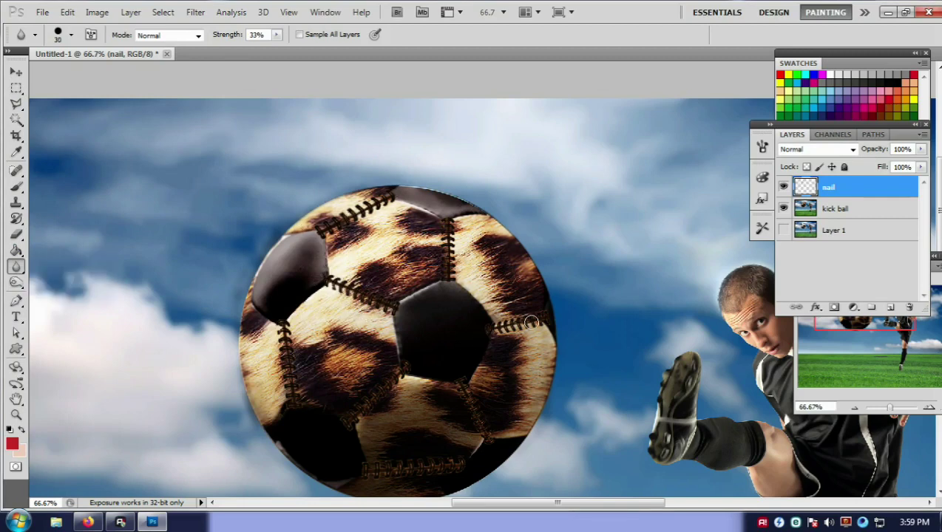
mouse_move(353, 467)
left_mouse_down()
mouse_move(389, 418)
mouse_move(391, 379)
left_mouse_up()
left_click_drag(290, 396, 282, 388)
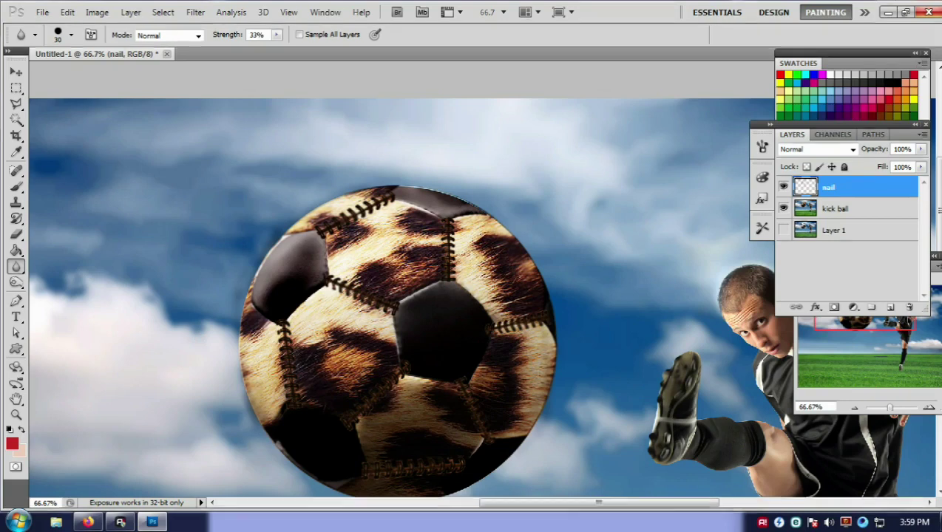
key("ctrl+minus")
key("ctrl+minus")
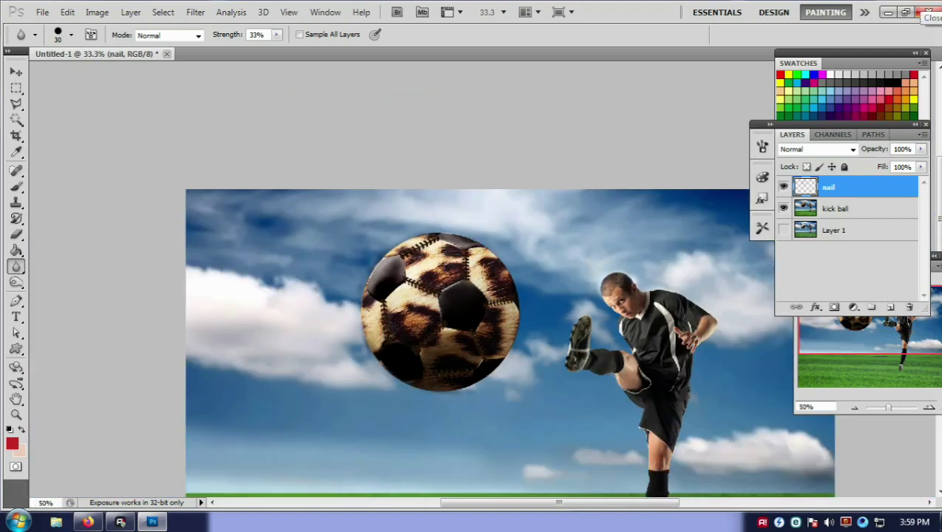
Type 'OK' in red Rockwell Extra Bold on the grass left of the player.
key("ctrl+plus")
key("ctrl+minus")
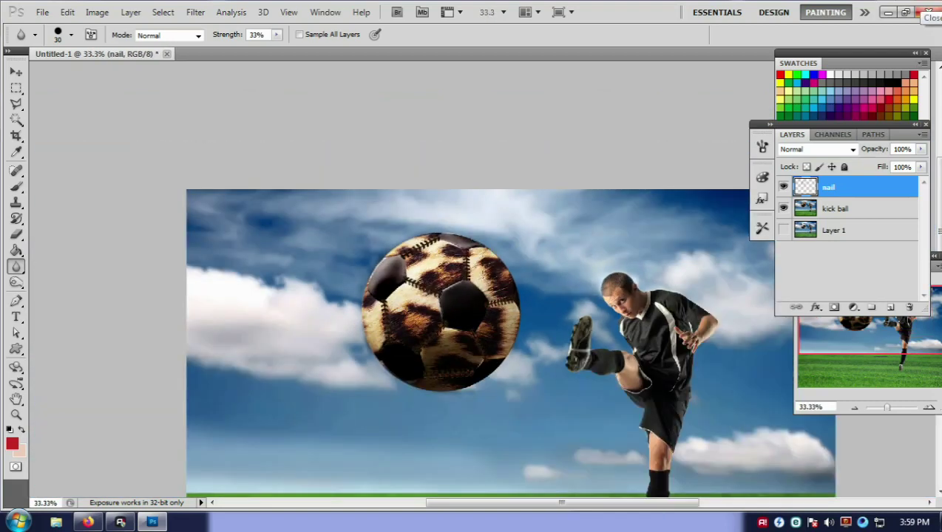
key("ctrl+minus")
key("ctrl+plus")
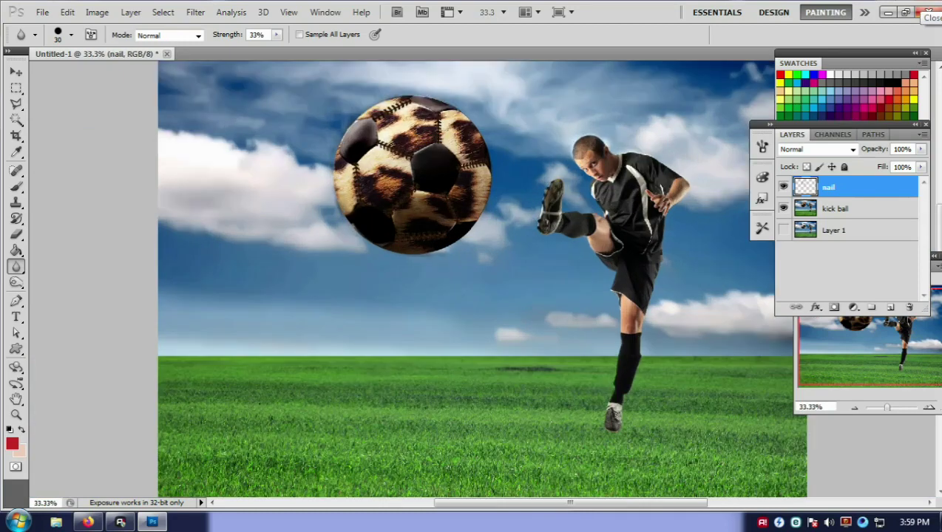
key("ctrl+minus")
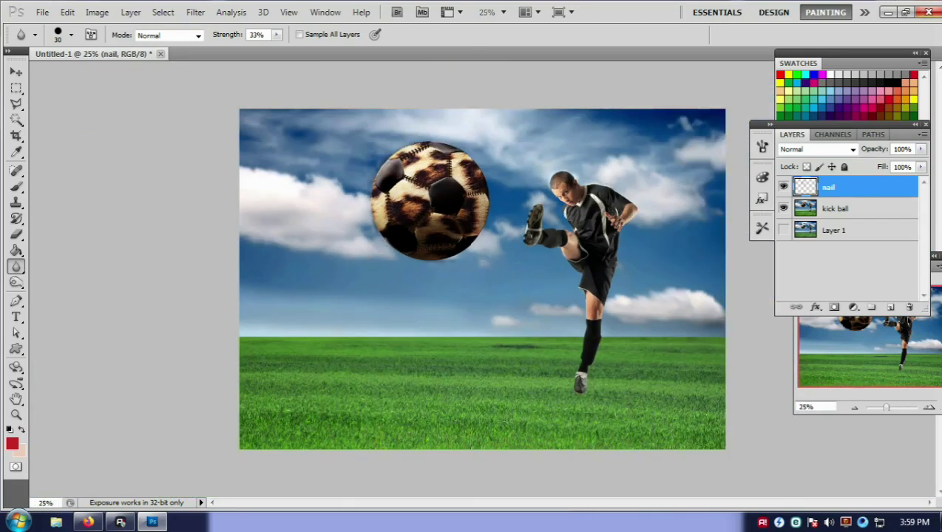
left_click(14, 317)
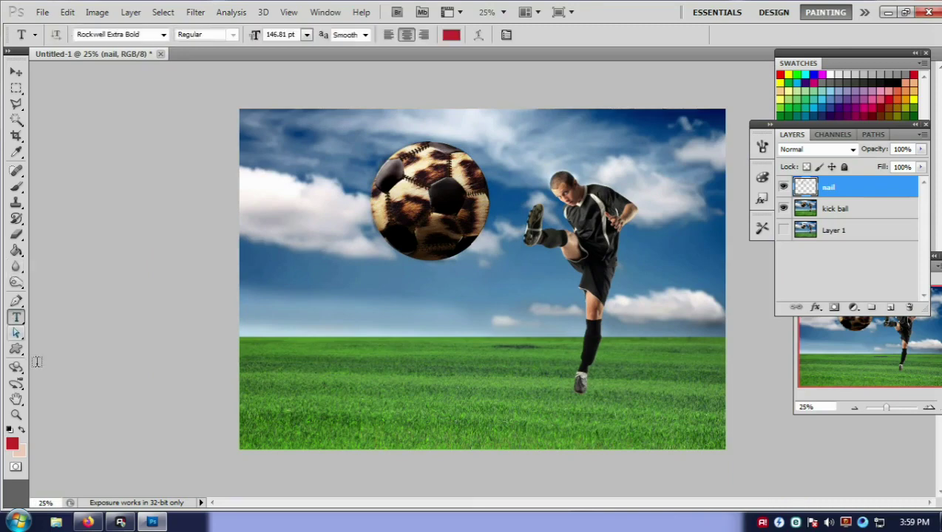
left_click(366, 349)
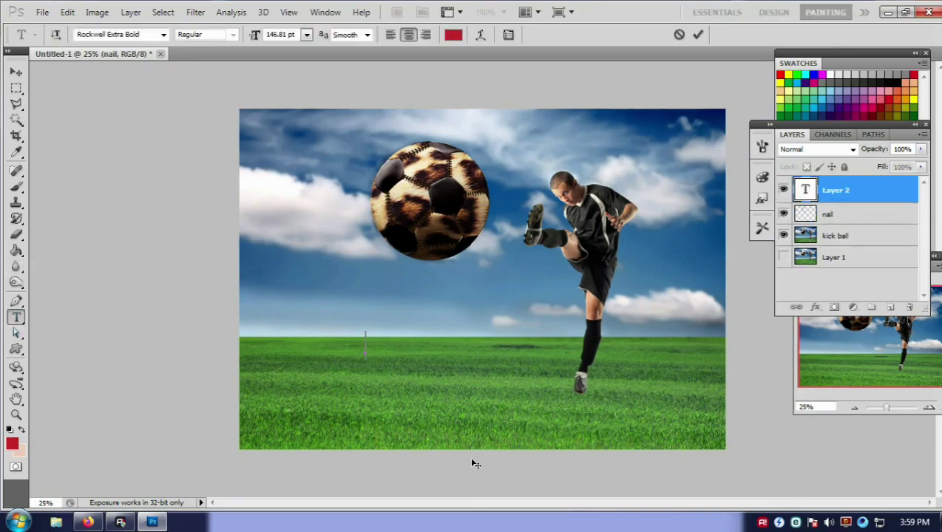
type("O")
type("K")
left_click(827, 192)
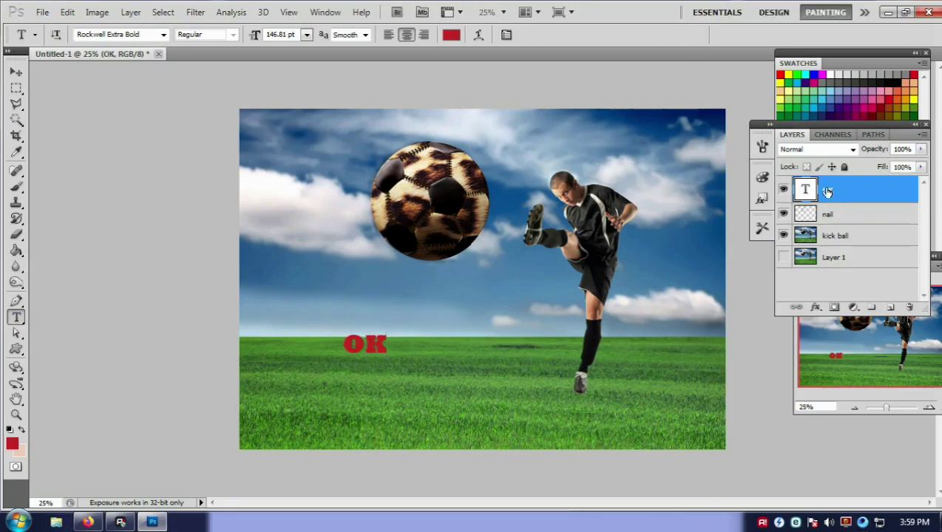
right_click(827, 192)
Style the OK text with Outer Glow, Bevel and Emboss and Stroke, then scale it to 345%.
left_click(711, 127)
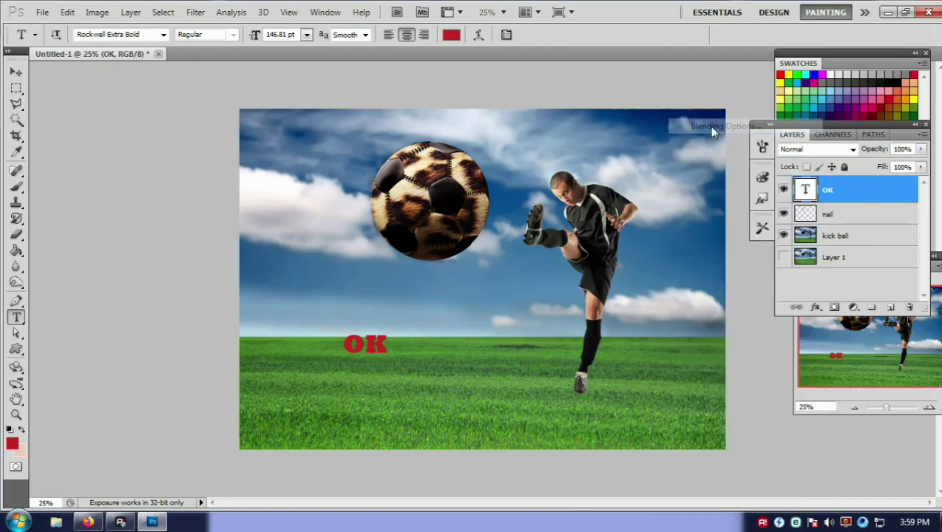
left_click(459, 256)
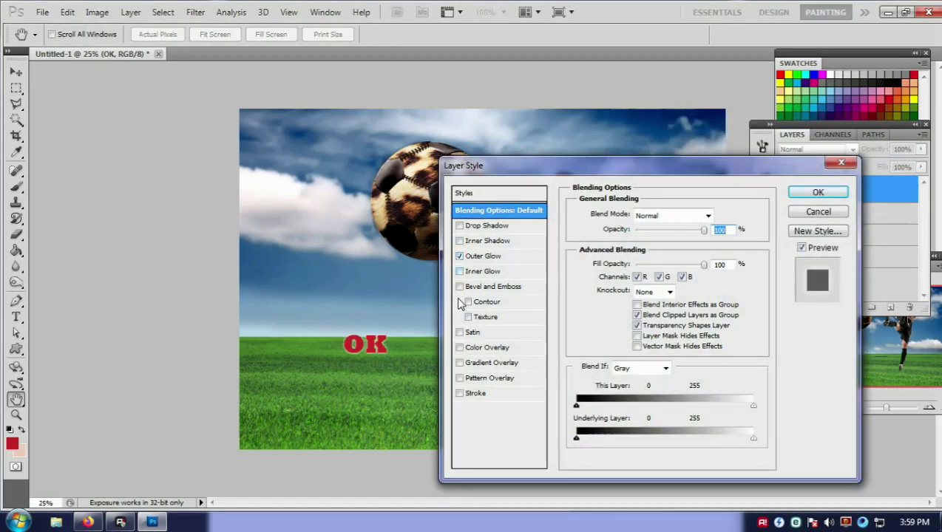
left_click(459, 287)
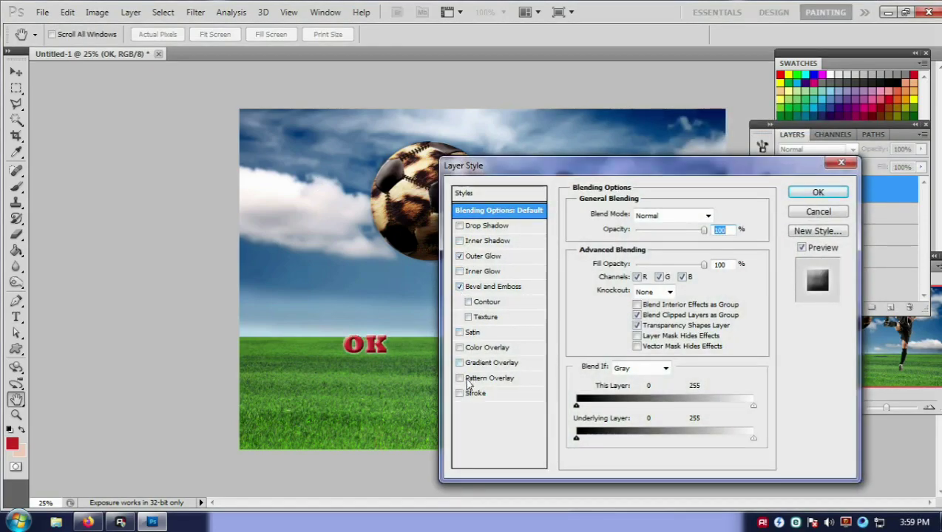
left_click(459, 393)
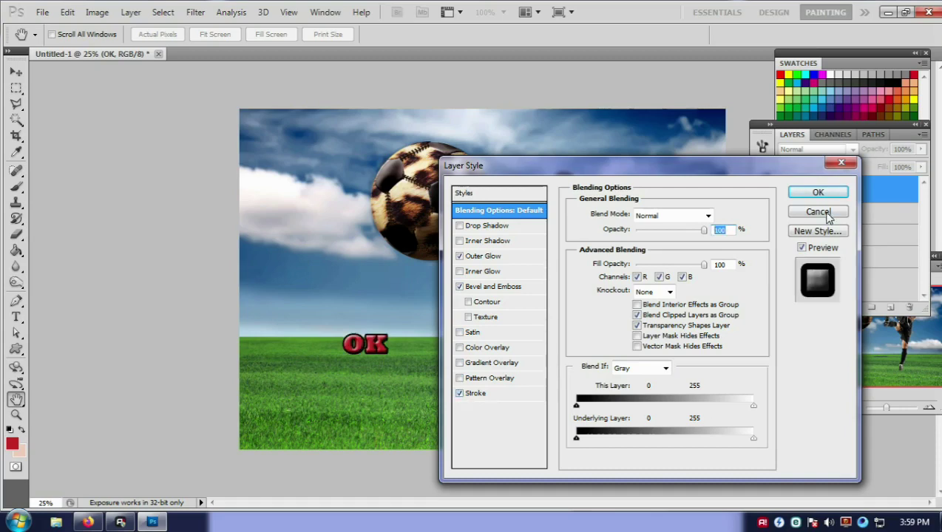
left_click(817, 192)
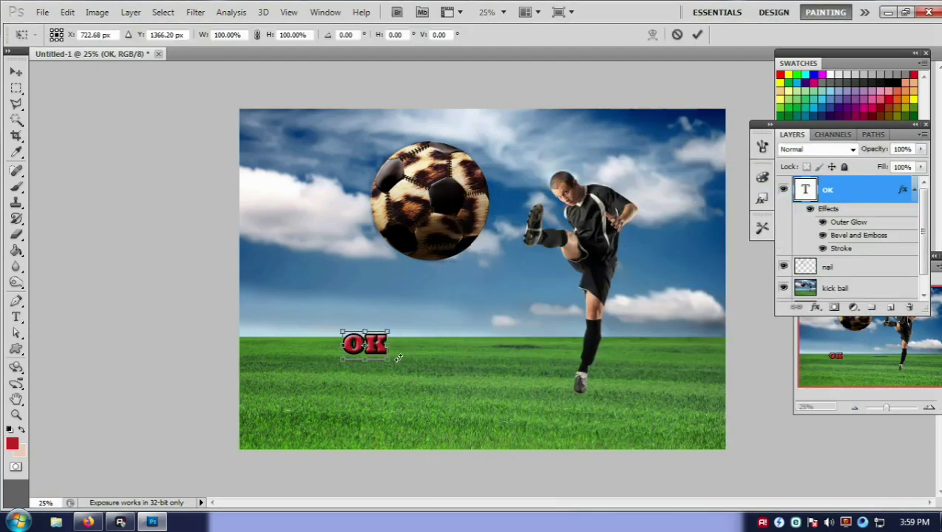
mouse_move(388, 360)
left_mouse_down()
mouse_move(493, 427)
mouse_move(381, 389)
left_mouse_up()
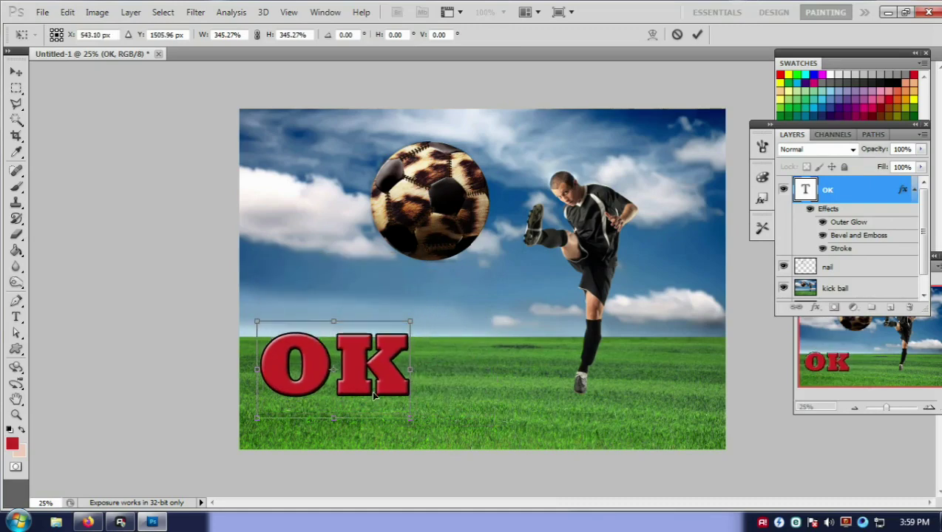
key("Return")
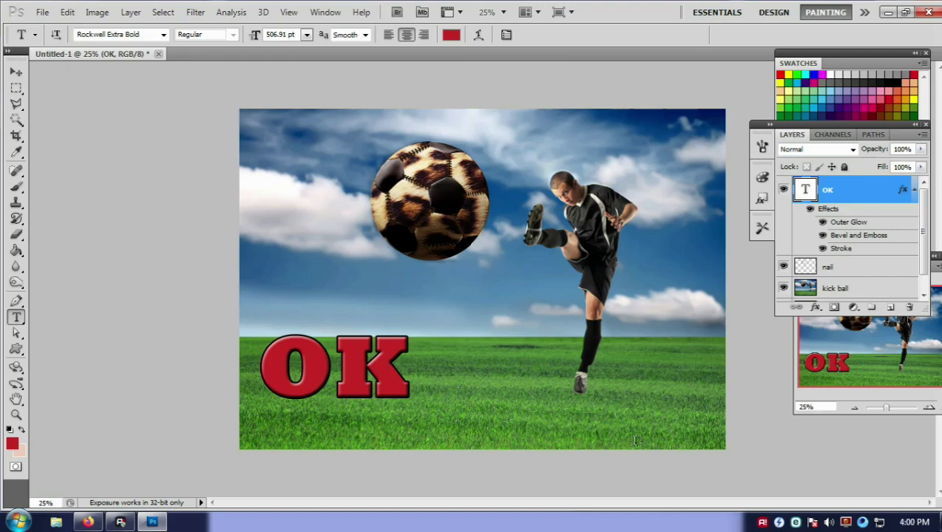
Hide the panels and zoom between 25% and 50% to review the finished composition.
key("ctrl+plus")
key("ctrl+plus")
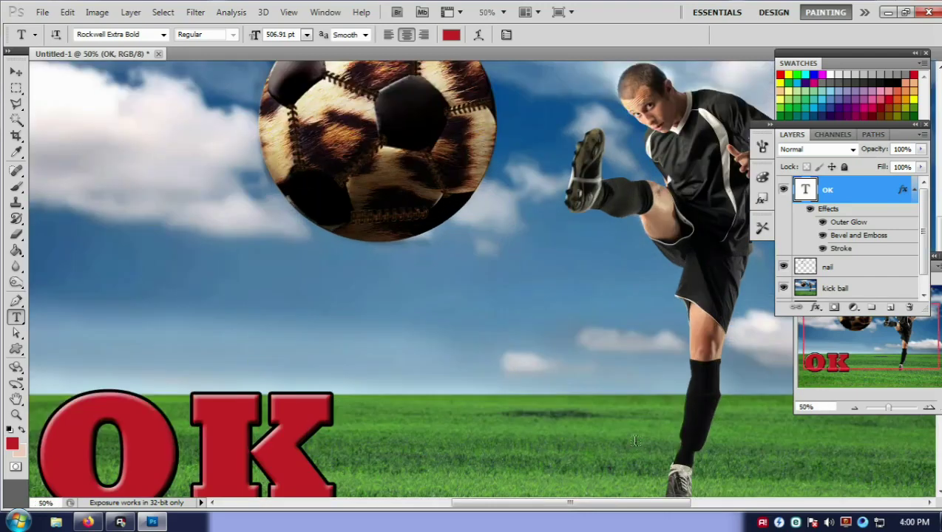
key("Tab")
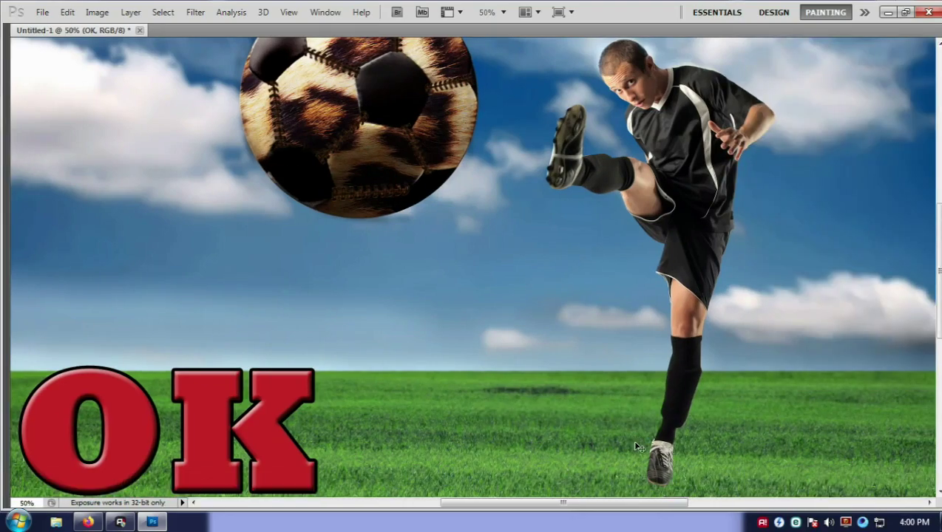
key("ctrl+minus")
key("ctrl+minus")
key("ctrl+plus")
key("ctrl+plus")
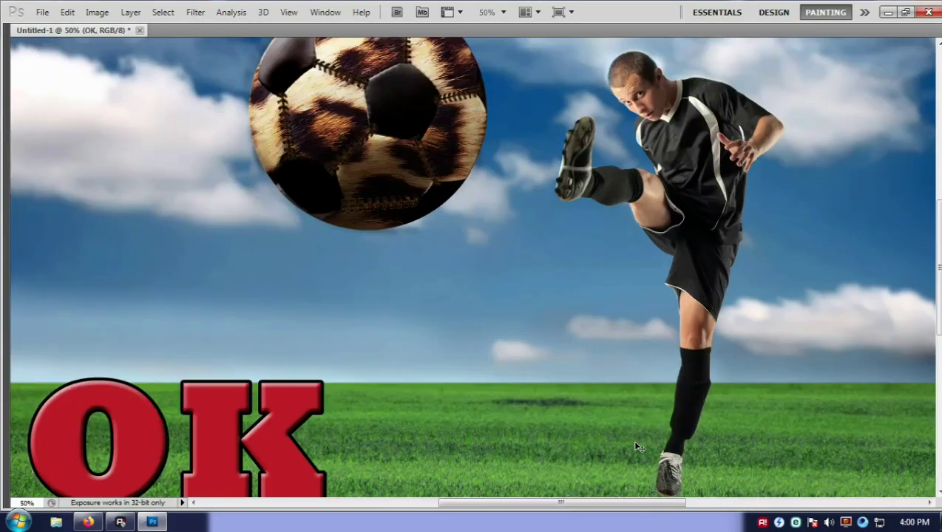
key("ctrl+minus")
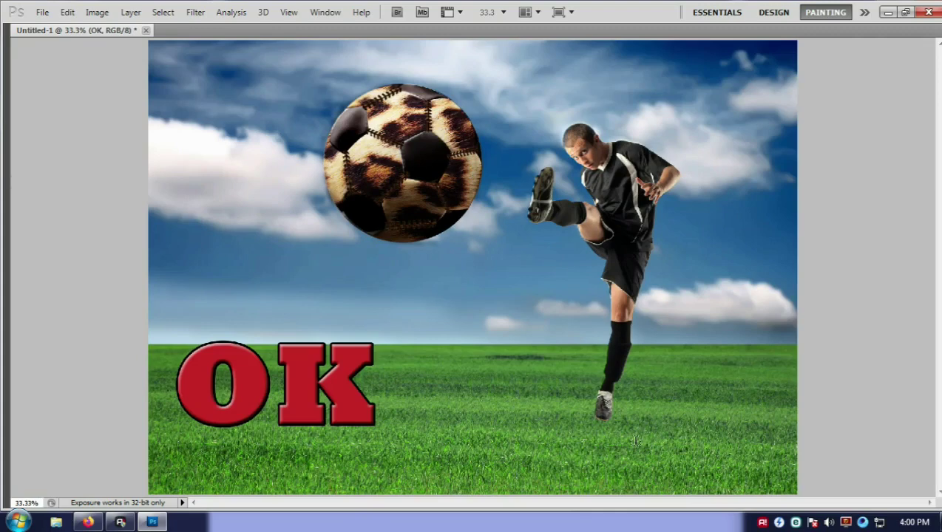
key("ctrl+minus")
key("ctrl+minus")
key("ctrl+plus")
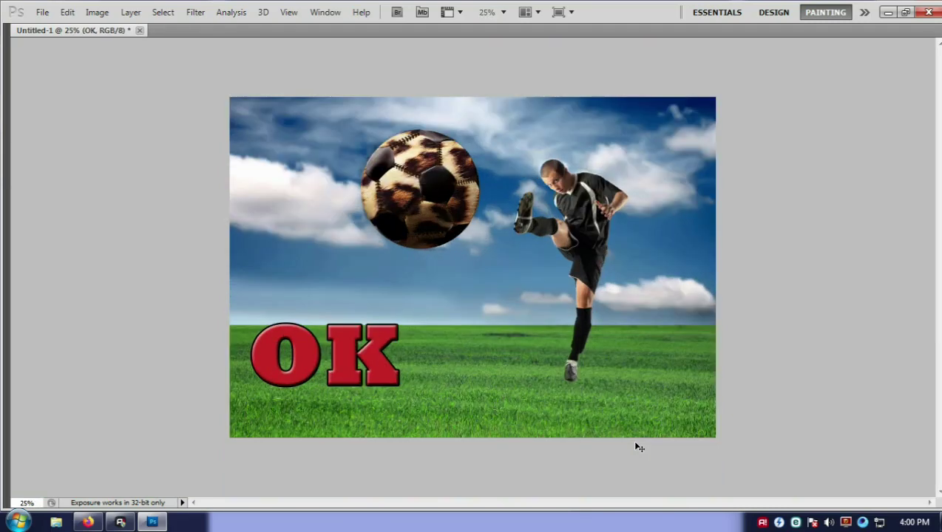
key("ctrl+plus")
key("ctrl+plus")
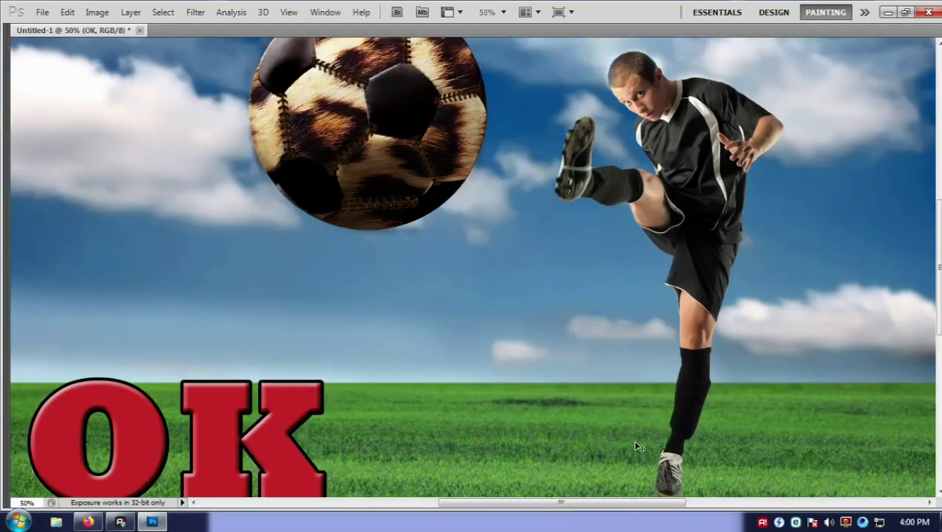
scroll(637, 447, "up", 3)
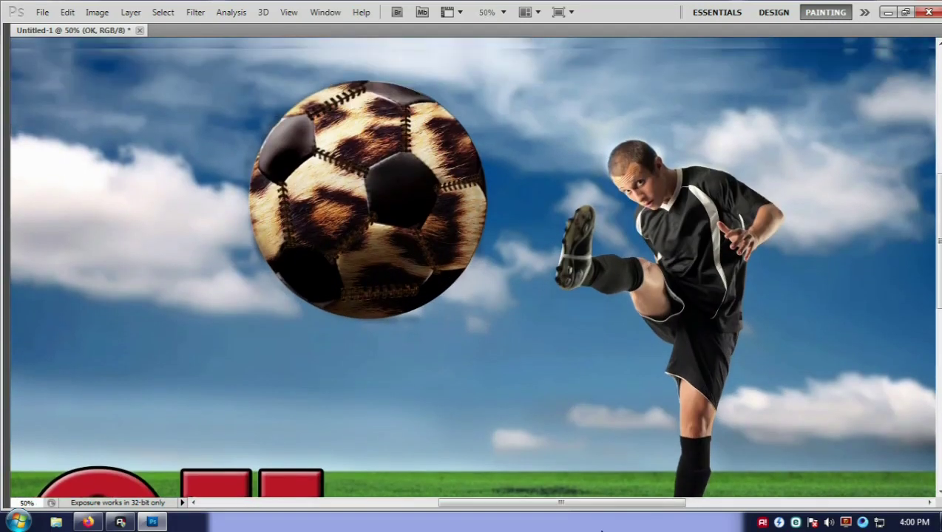
scroll(473, 266, "up", 1)
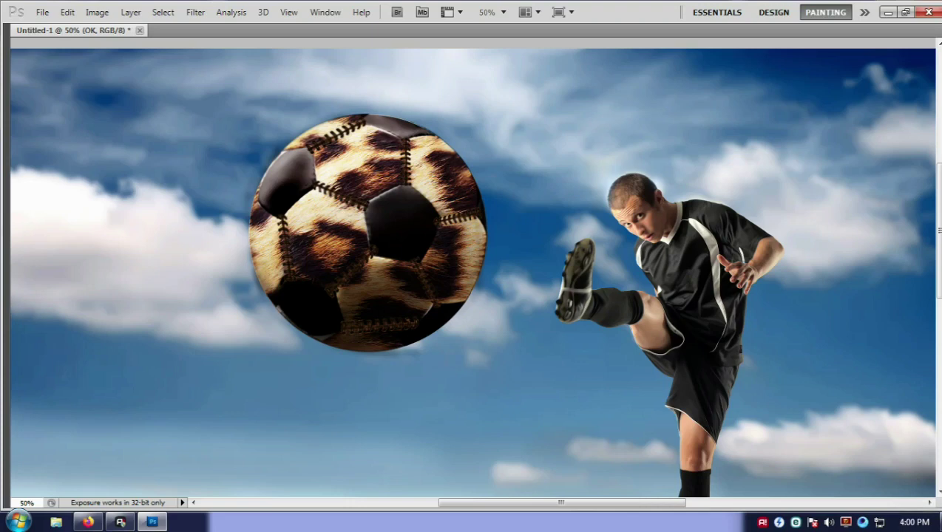
key("ctrl+minus")
key("ctrl+minus")
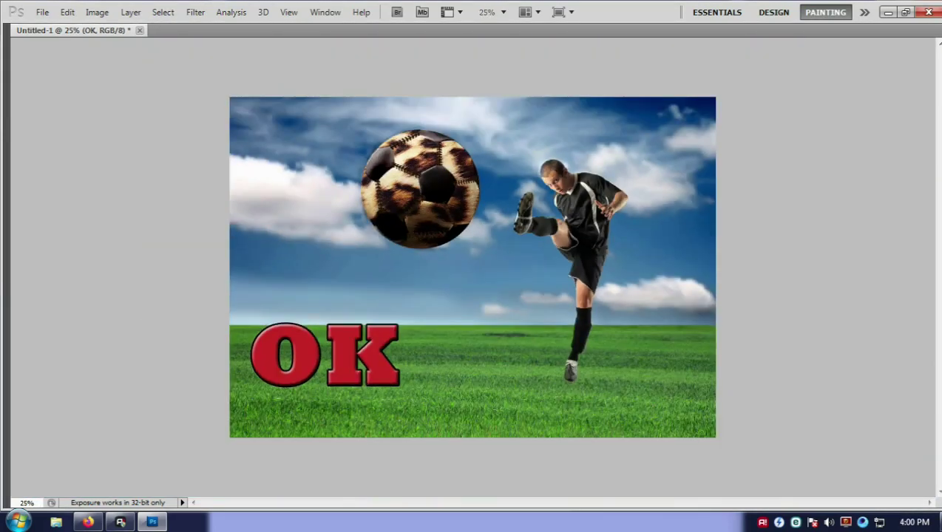
key("ctrl+minus")
key("ctrl+plus")
key("ctrl+plus")
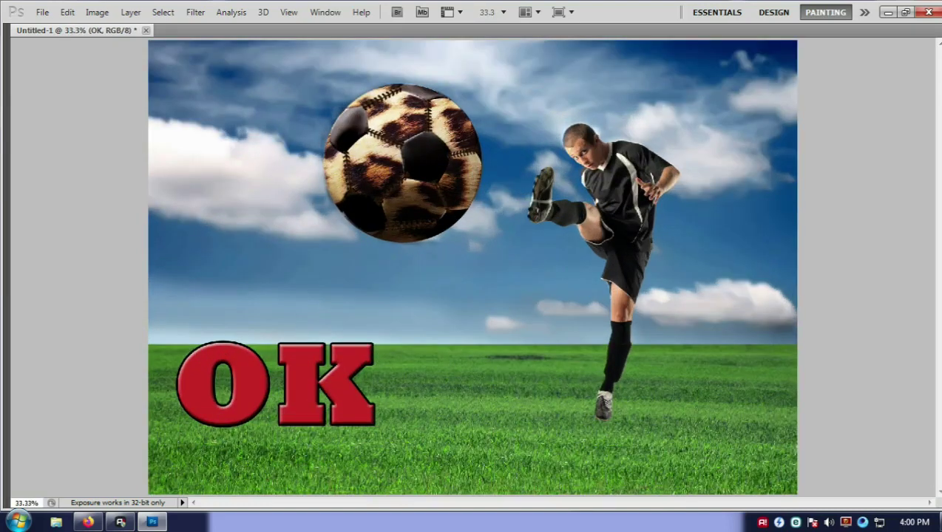